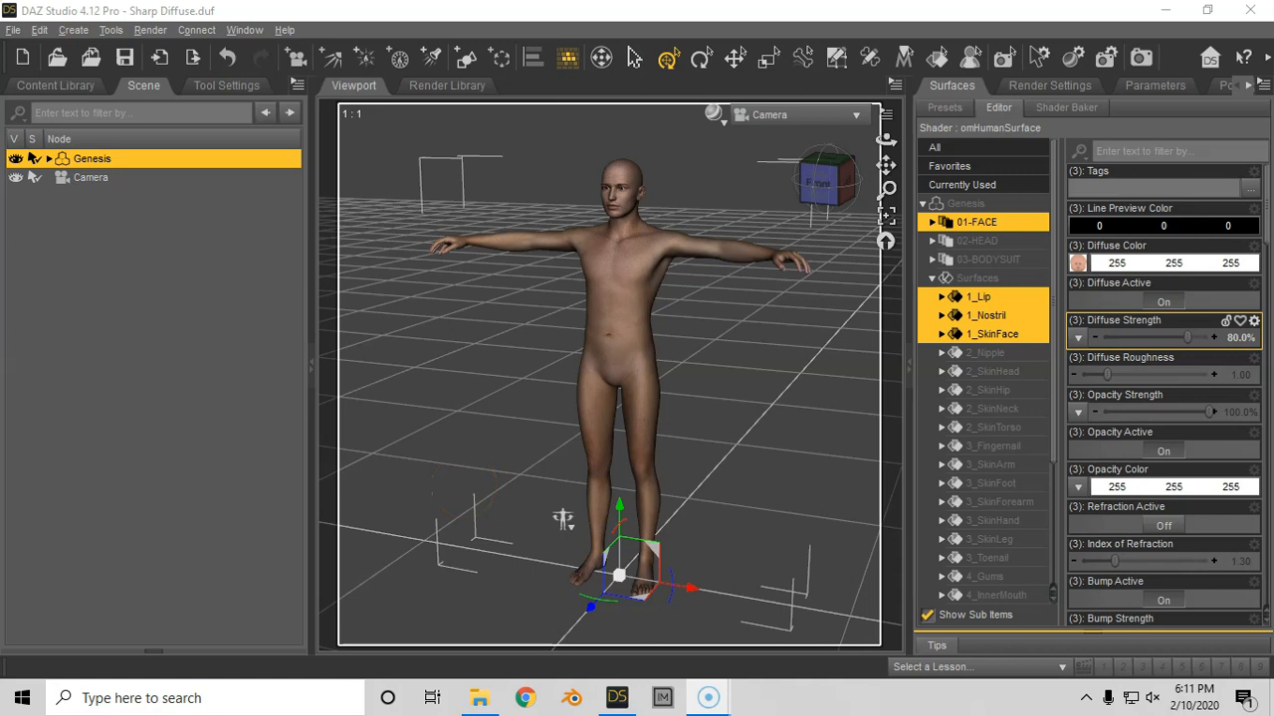
- Check the render engine in the render settings and return to the figure's surface properties
left_click(1053, 87)
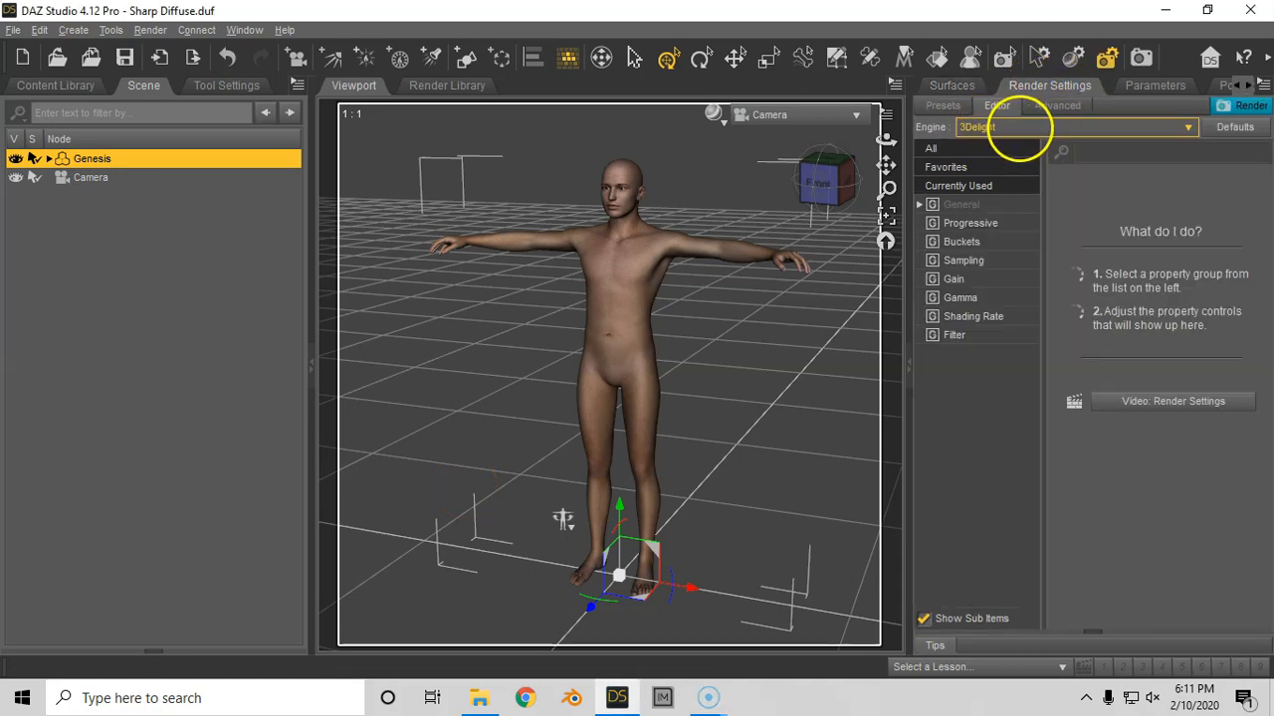
left_click(943, 103)
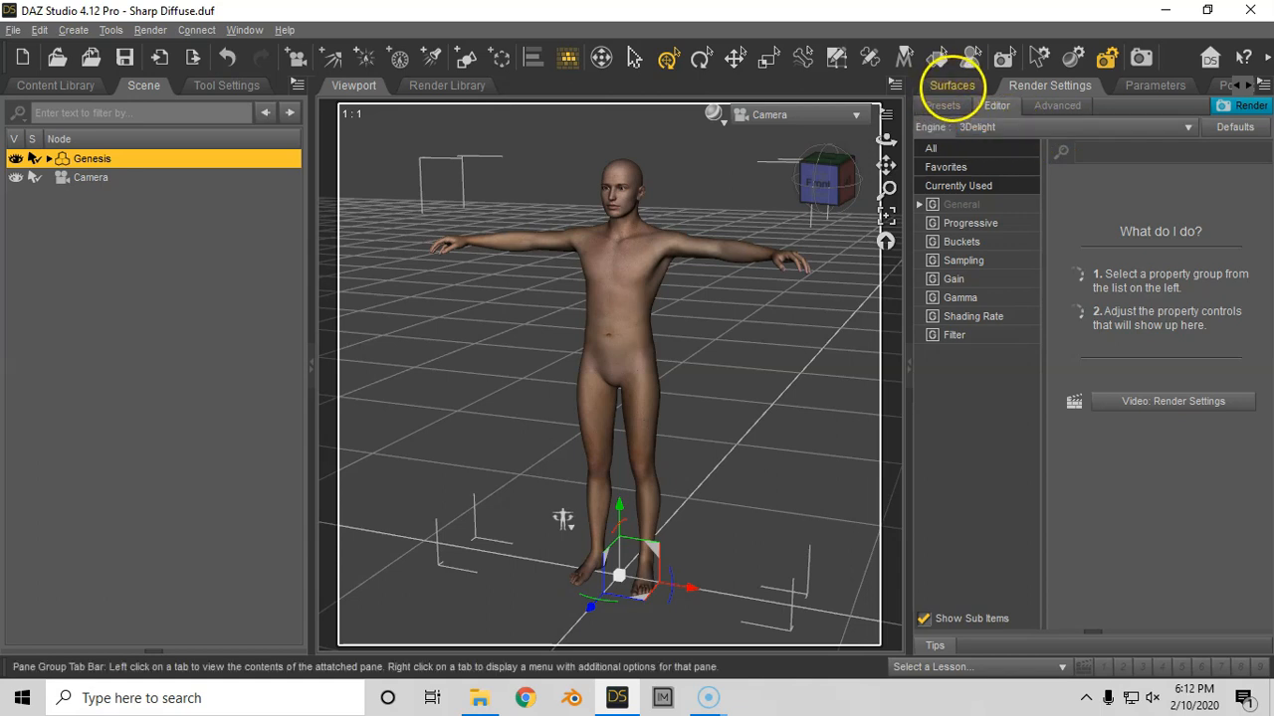
left_click(952, 85)
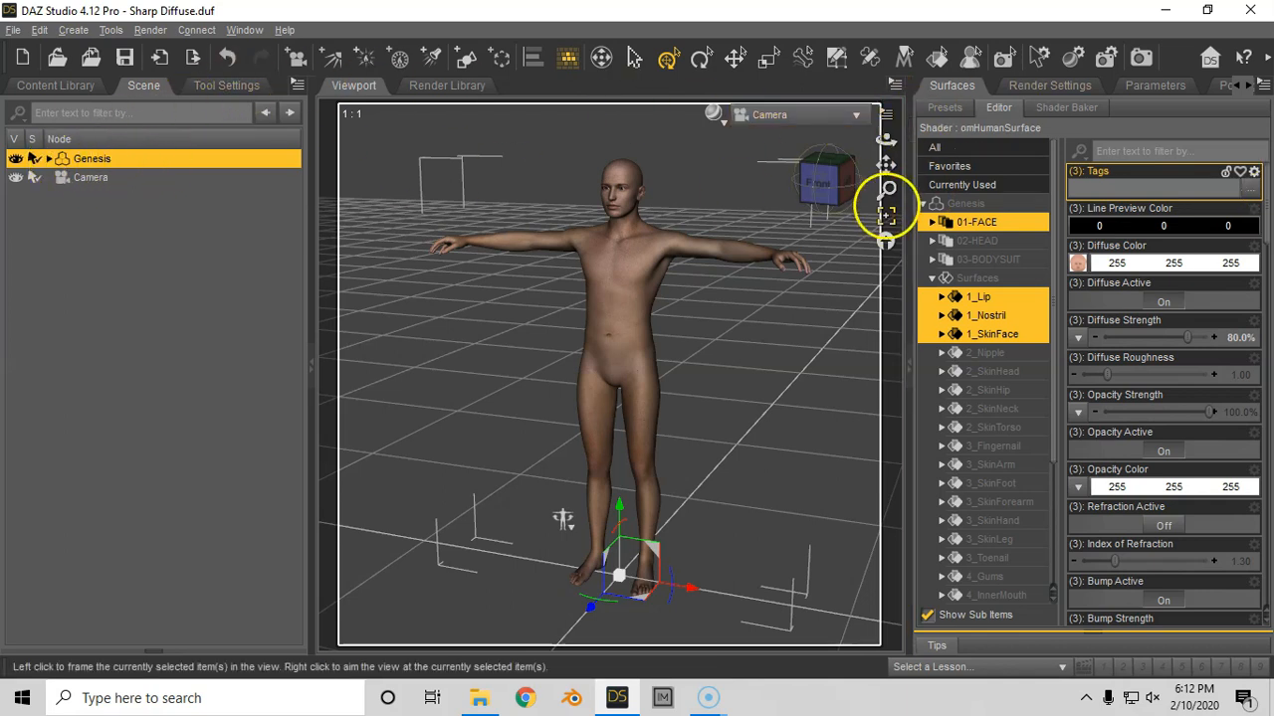
- Apply the !UberSurface Base shader preset to all surfaces of the Genesis figure
left_click(960, 203)
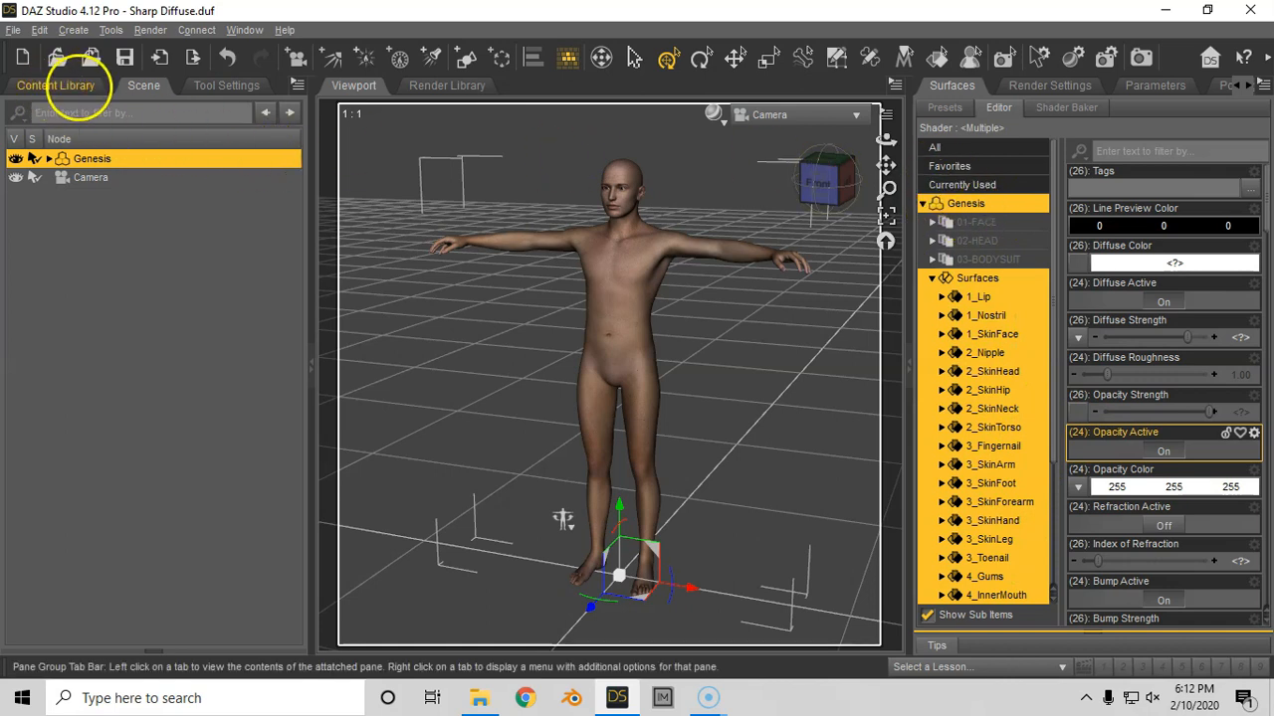
left_click(54, 84)
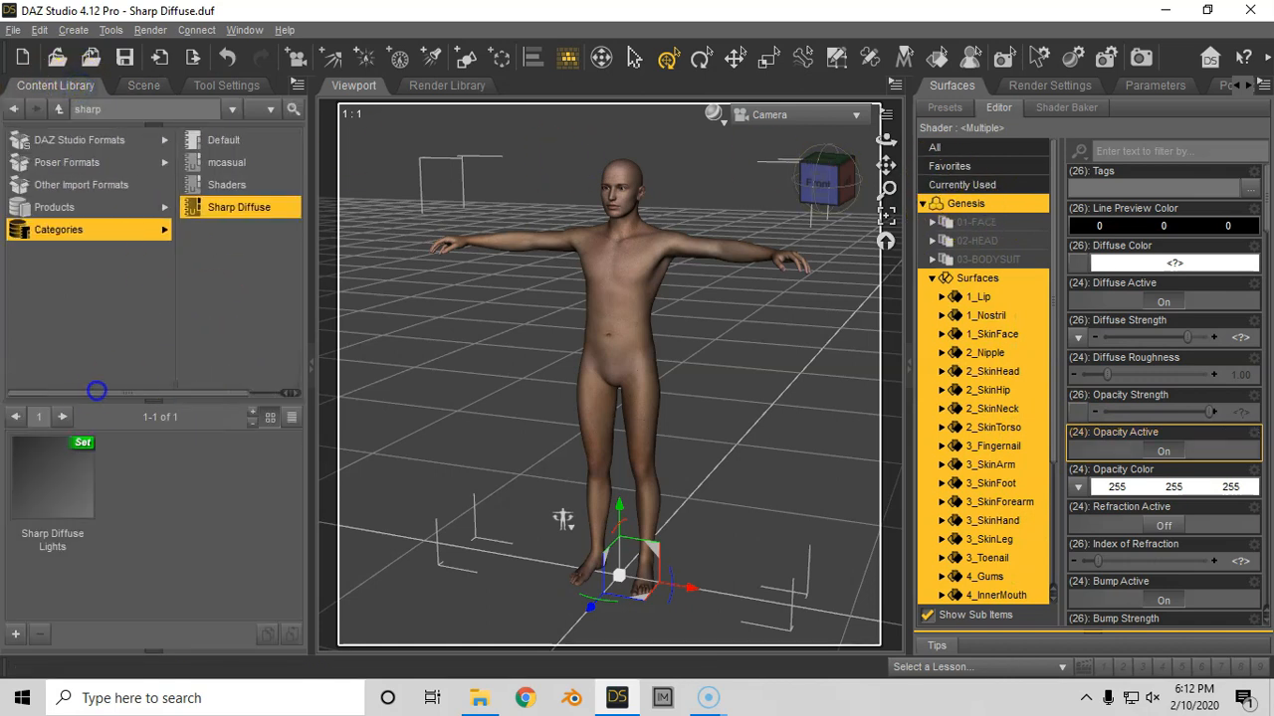
left_click(236, 185)
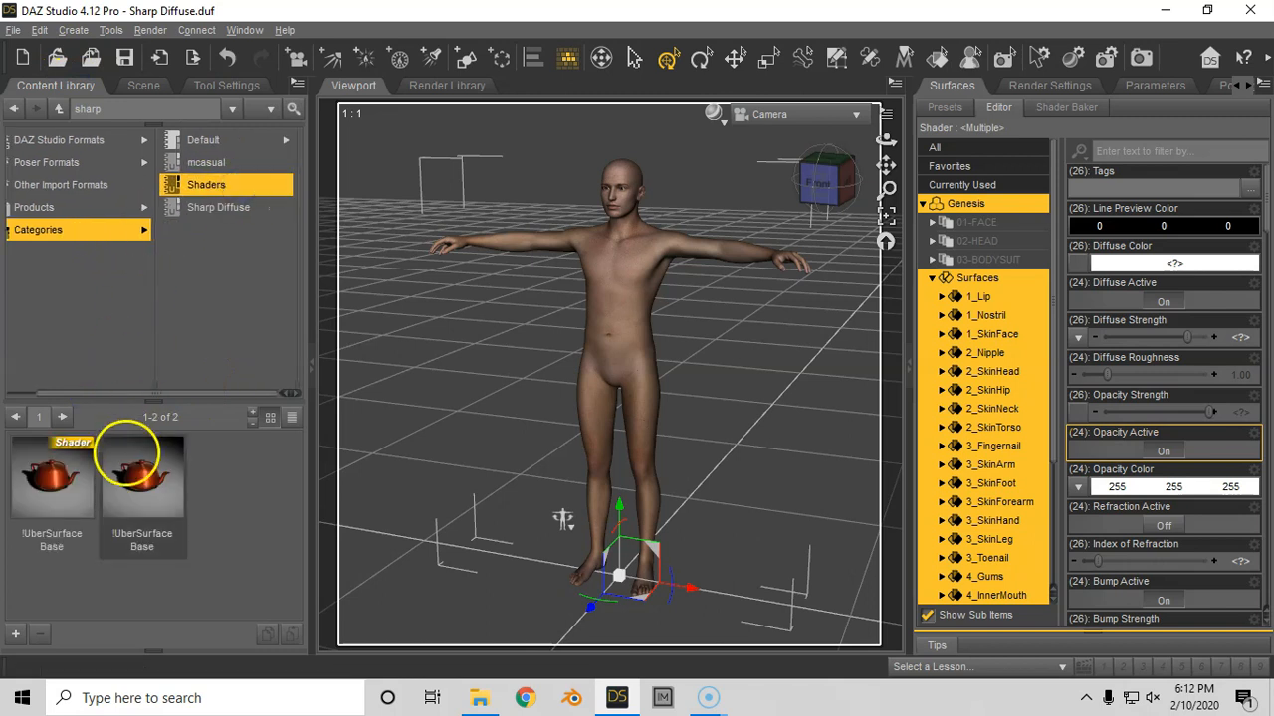
mouse_move(145, 453)
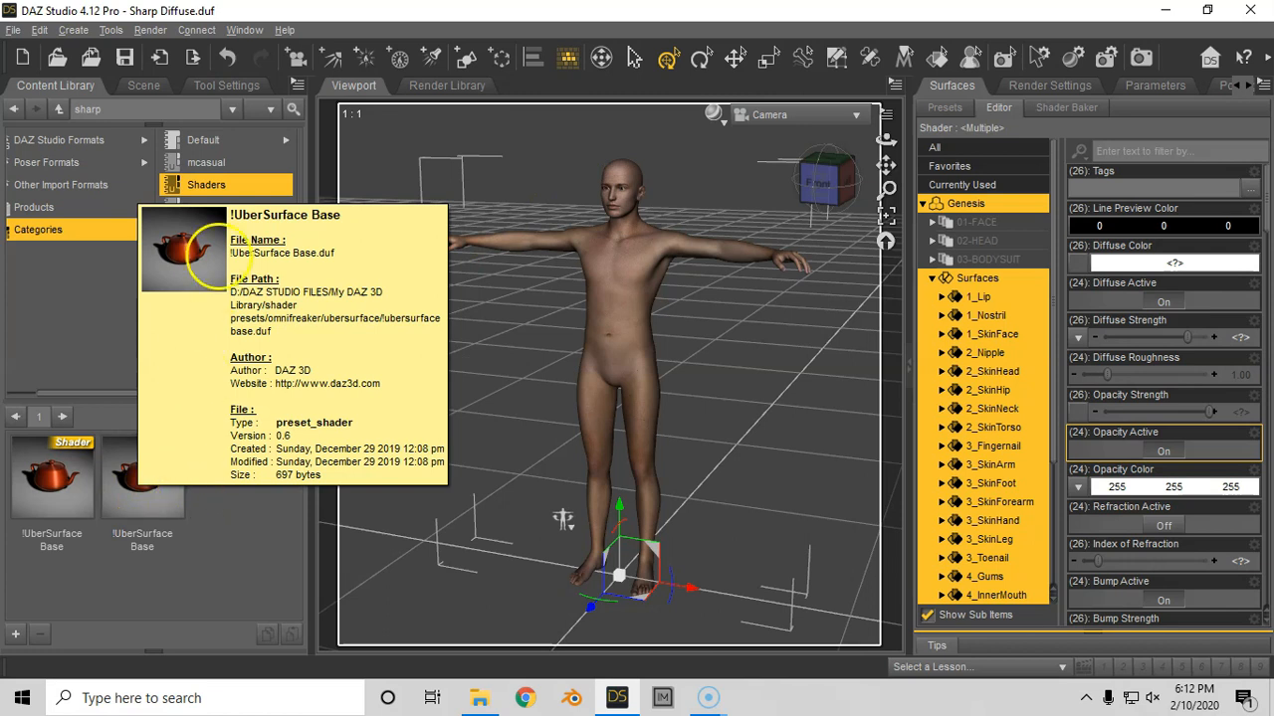
left_click(142, 86)
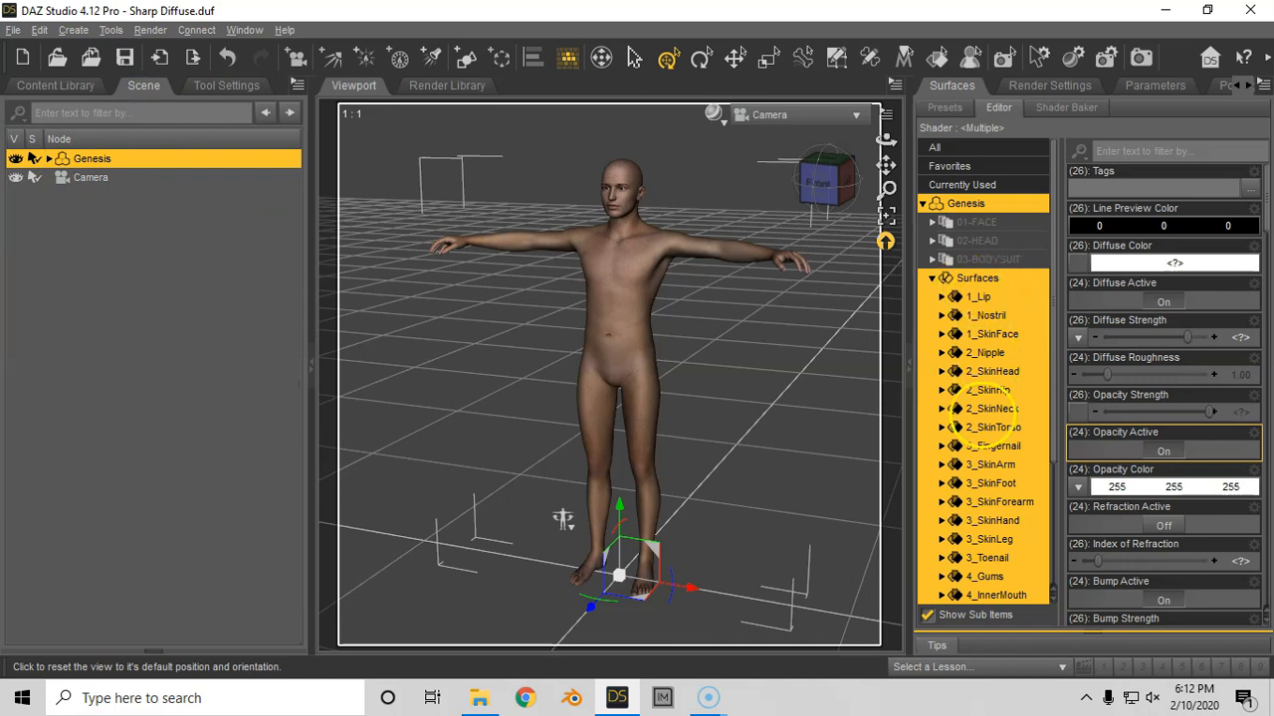
left_click(54, 85)
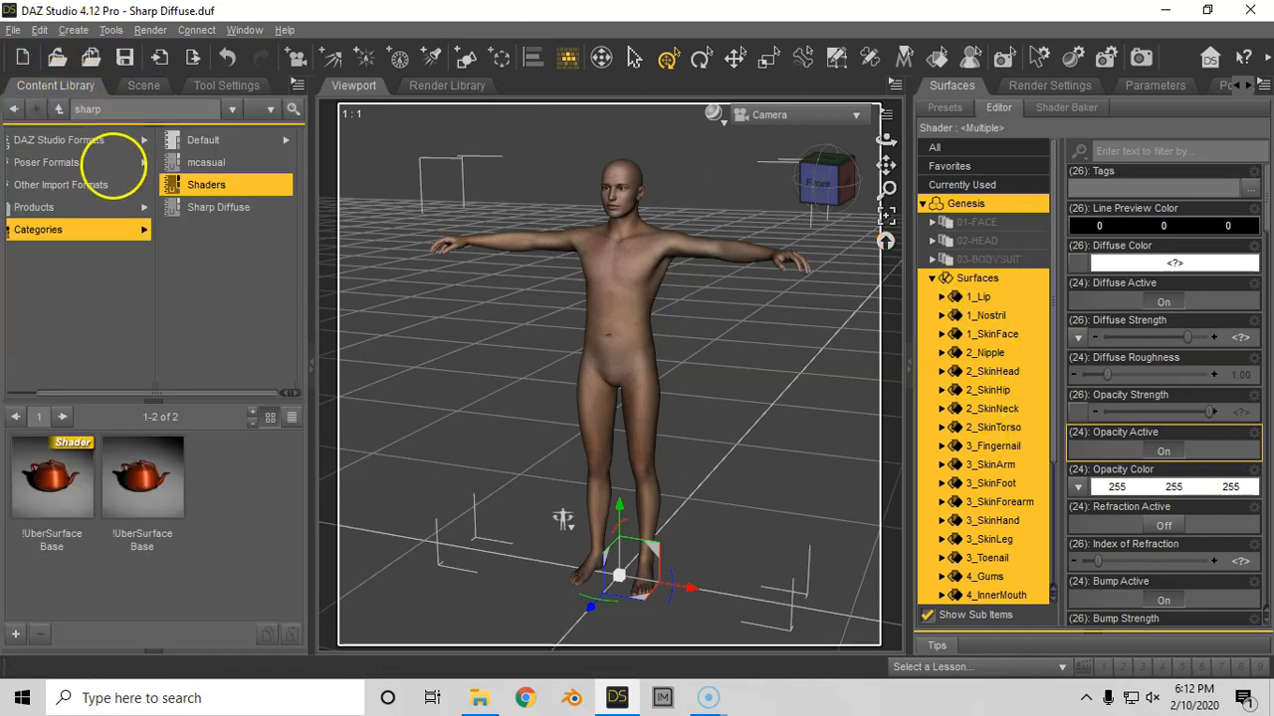
double_click(142, 473)
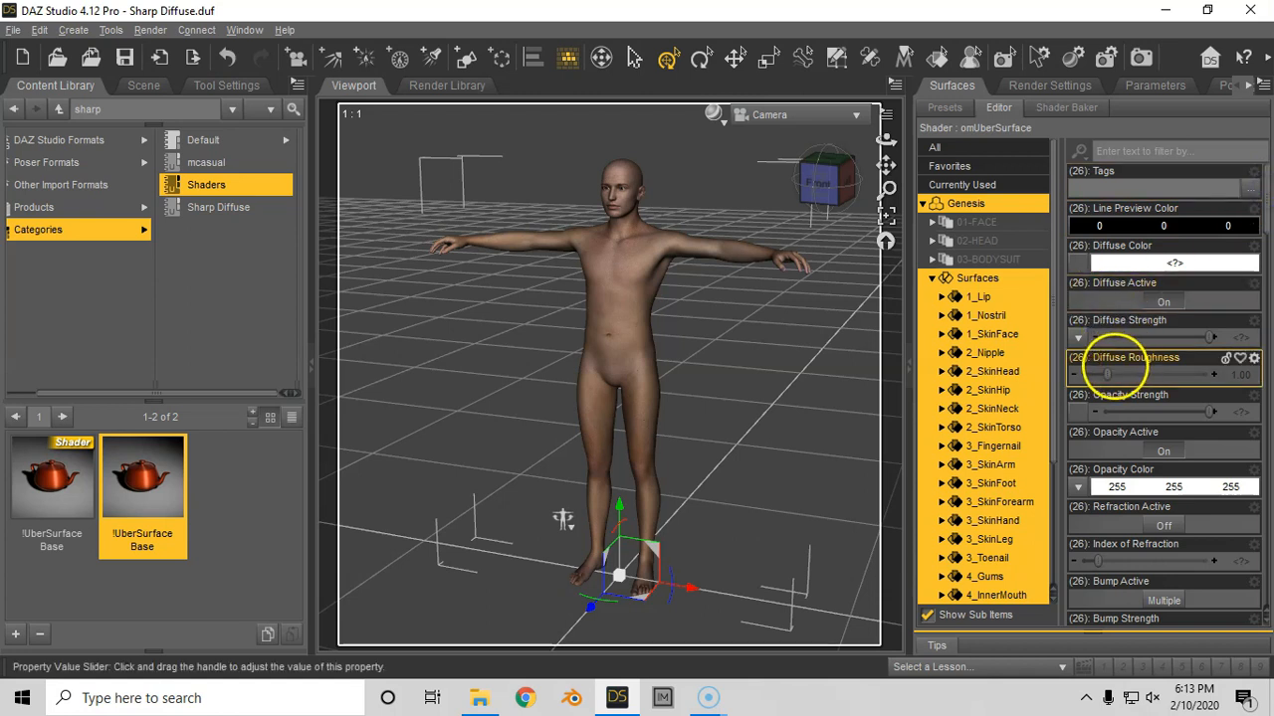
- Set Diffuse Roughness to 0, Specular Strength to 100%, Glossiness to 0% and Specular Sharpness to 100% on all Genesis surfaces
left_click_drag(1107, 373, 995, 365)
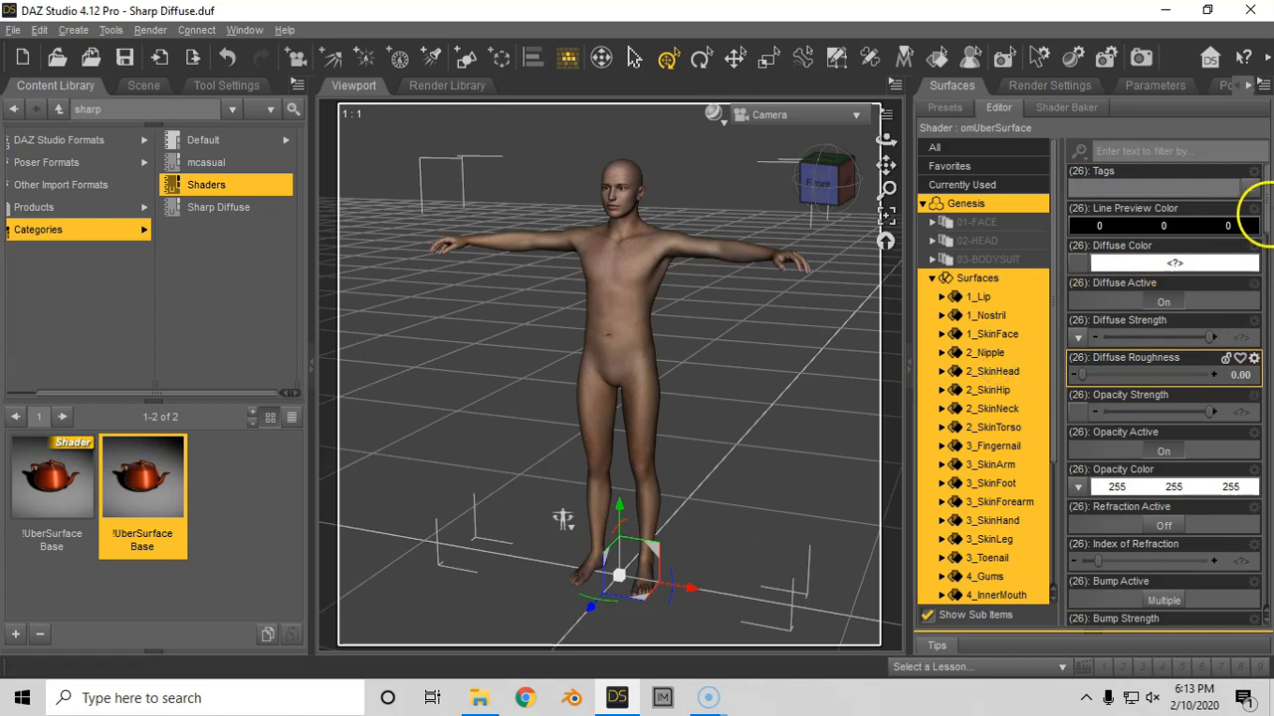
scroll(1230, 293, "down", 9)
scroll(1230, 293, "down", 3)
left_click(1103, 432)
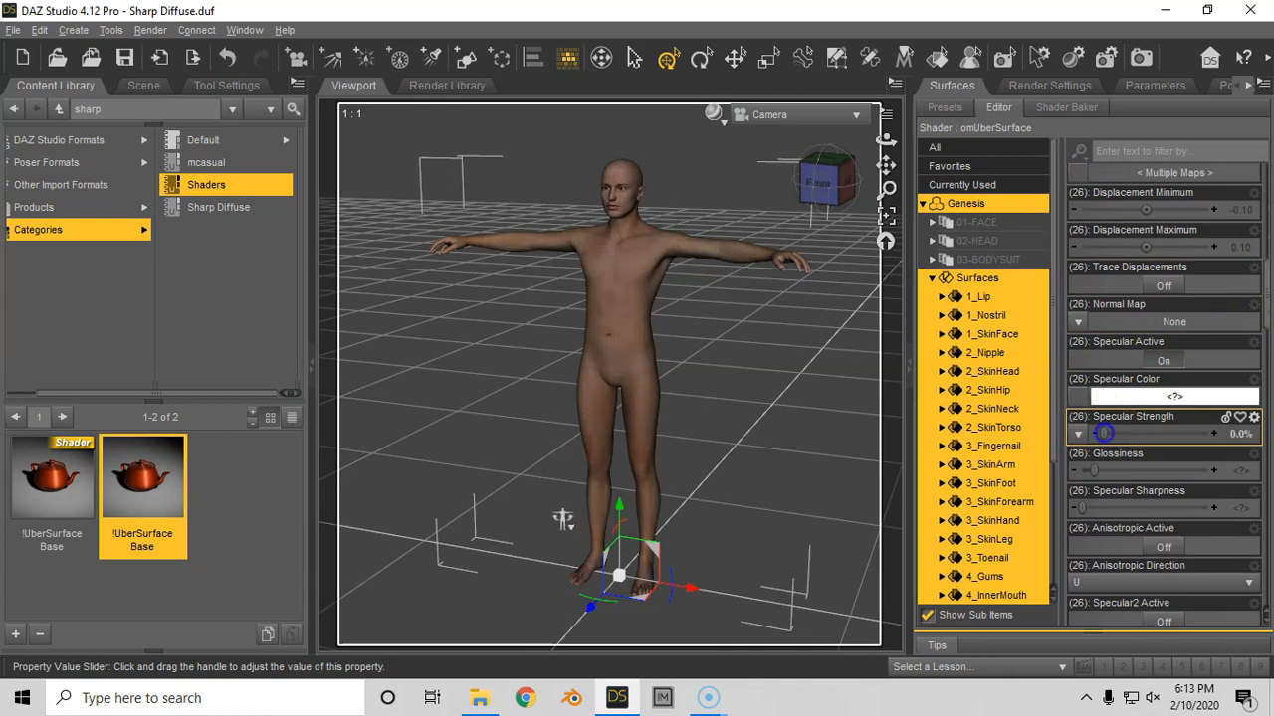
left_click_drag(1103, 433, 1212, 433)
left_click(1094, 472)
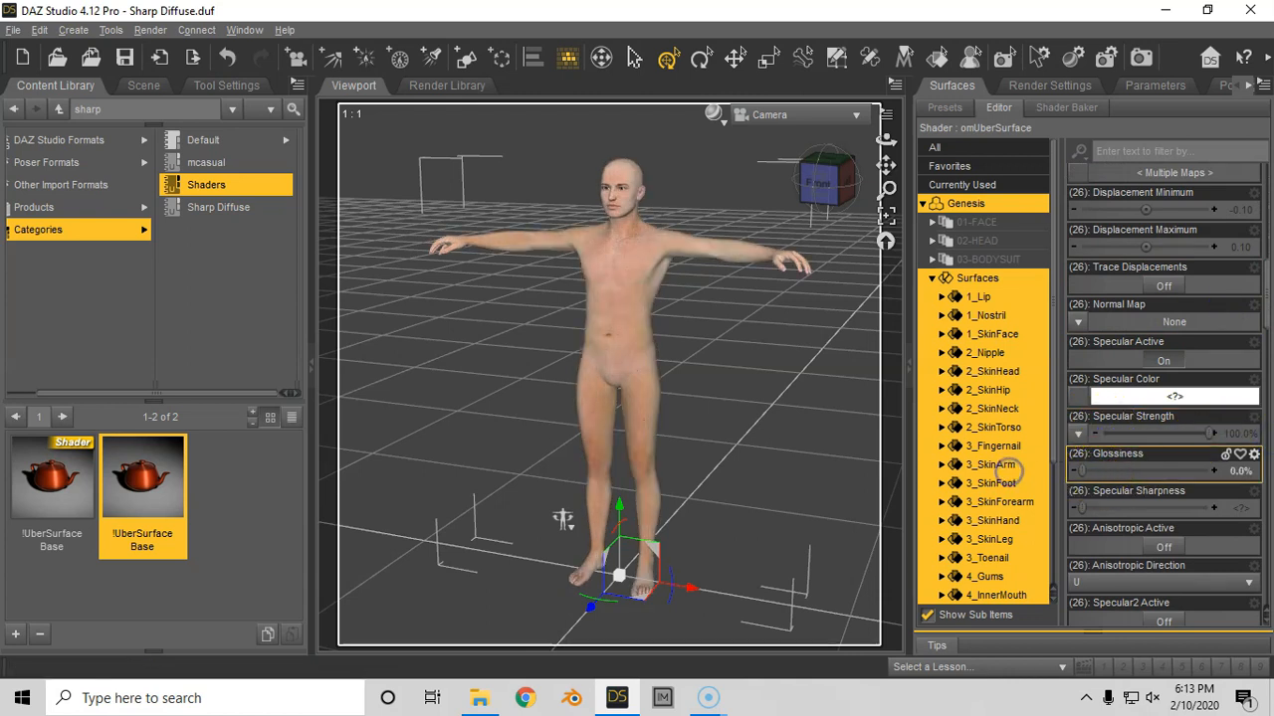
left_click_drag(1081, 508, 1268, 518)
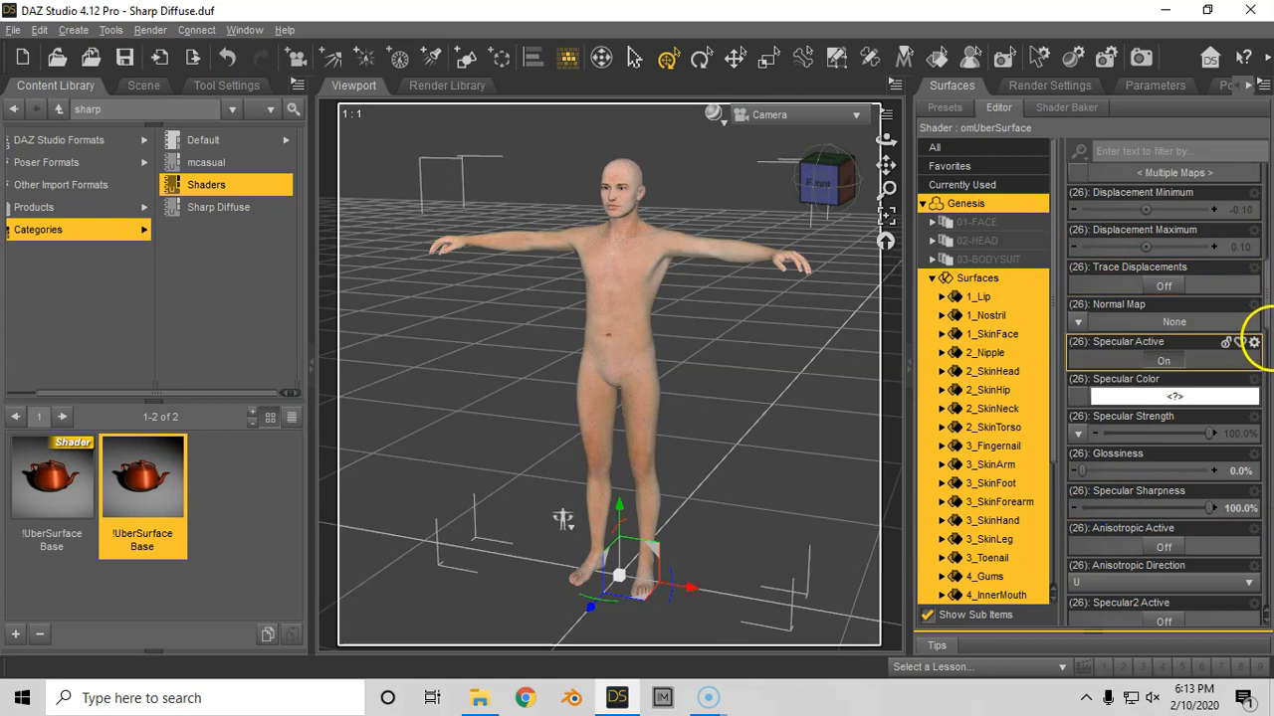
- Turn off Bump Active and Ambient Active for all Genesis surfaces
left_click_drag(1267, 315, 1267, 214)
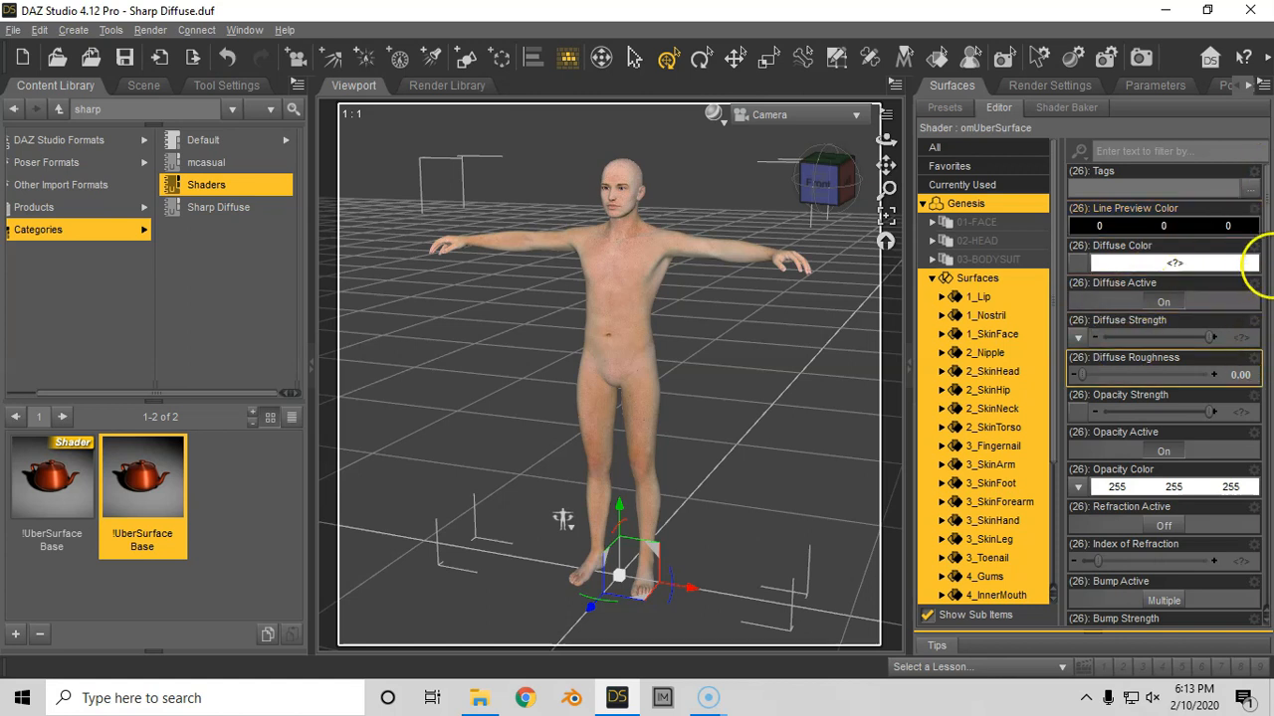
scroll(1244, 229, "down", 5)
left_click(1163, 342)
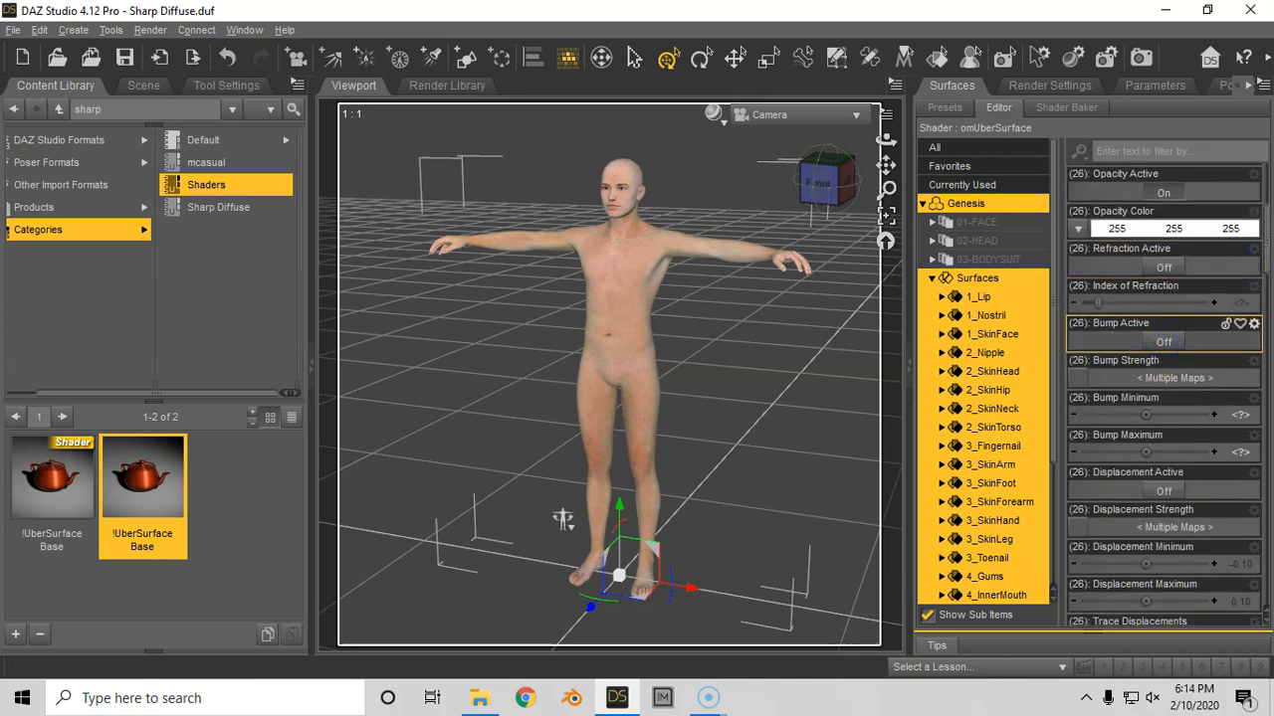
scroll(1264, 254, "down", 6)
scroll(1245, 304, "down", 5)
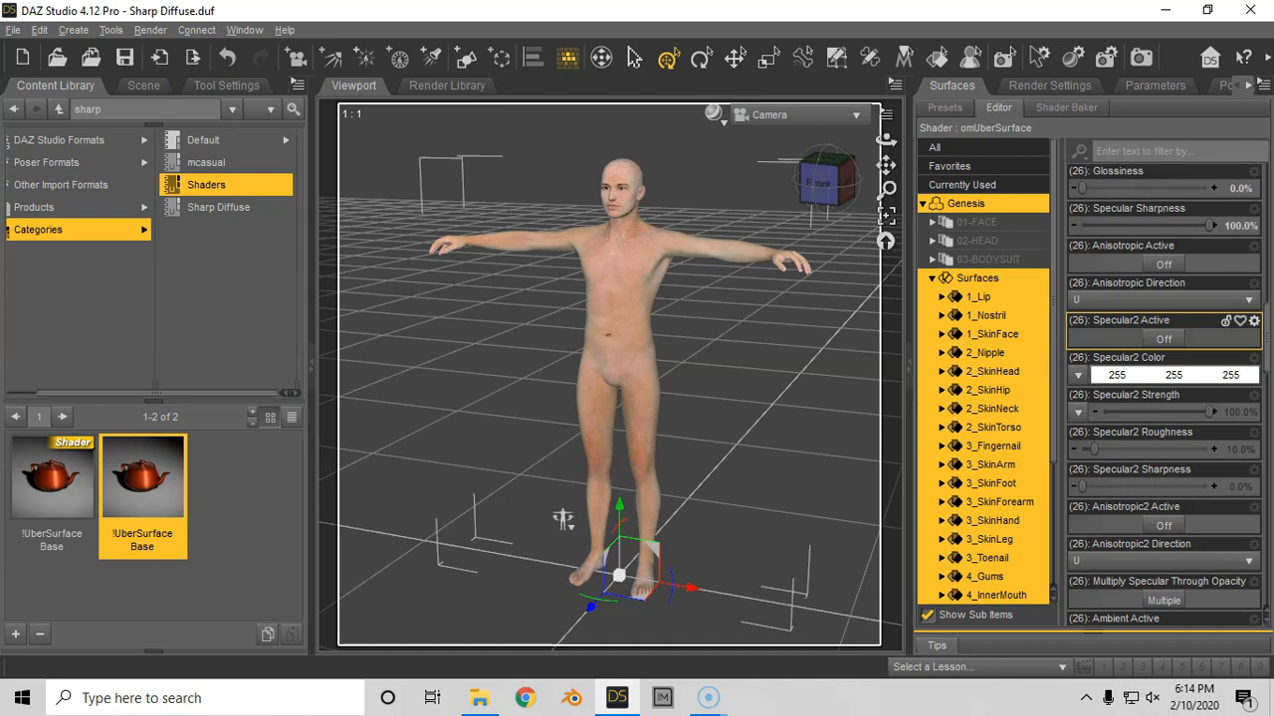
left_click_drag(1267, 344, 1267, 384)
left_click(1173, 317)
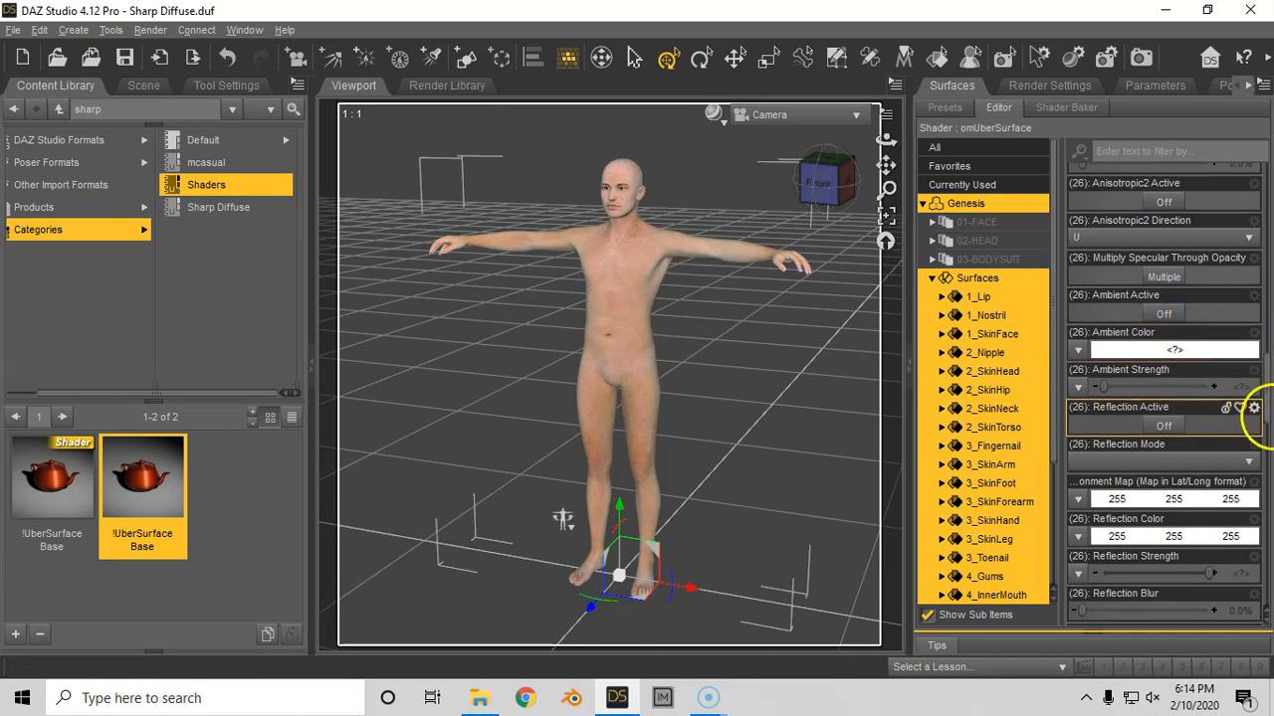
- Turn off Fresnel Active, Velvet Active and Subsurface Active for all Genesis surfaces
left_click_drag(1265, 410, 1256, 459)
left_click(1166, 405)
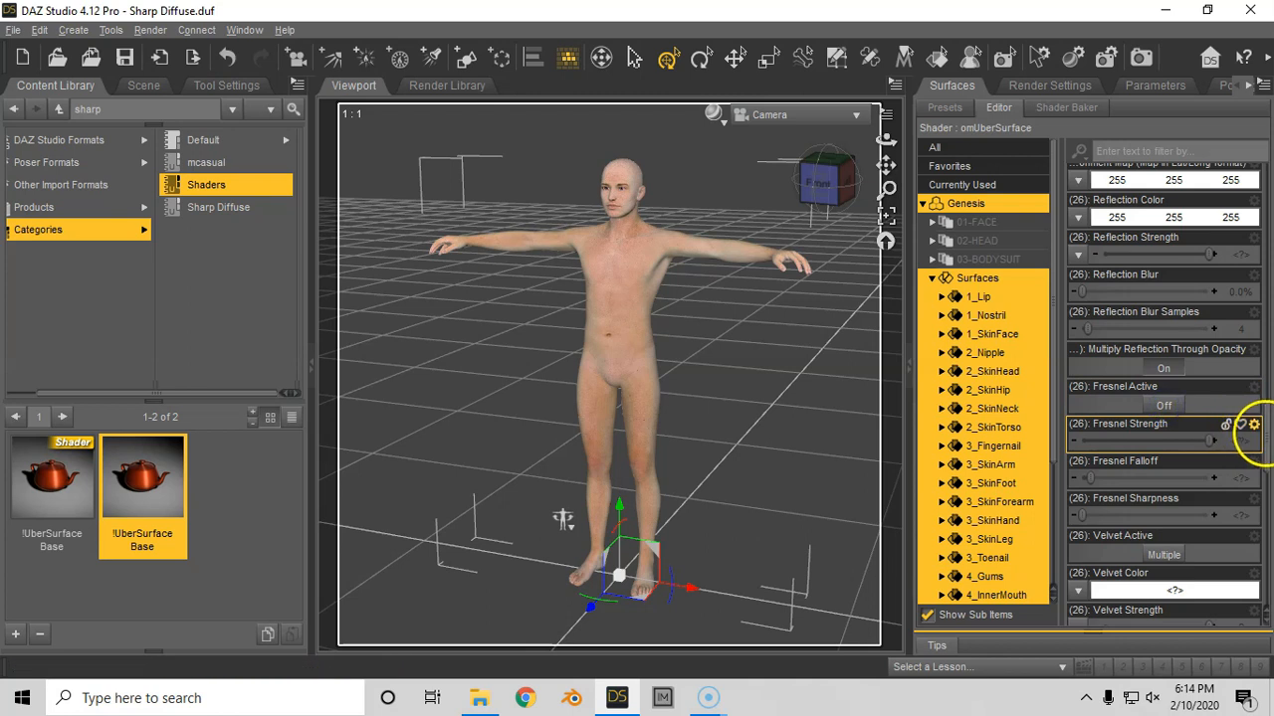
scroll(1258, 456, "down", 5)
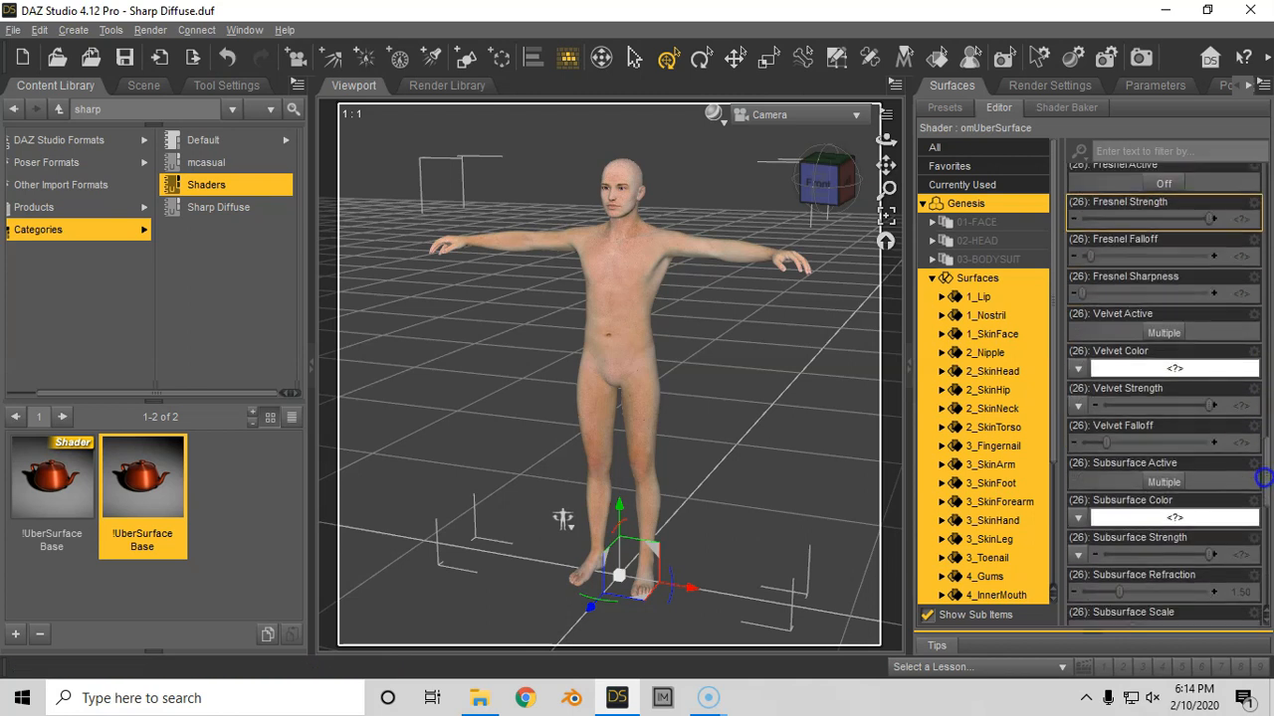
left_click(1163, 339)
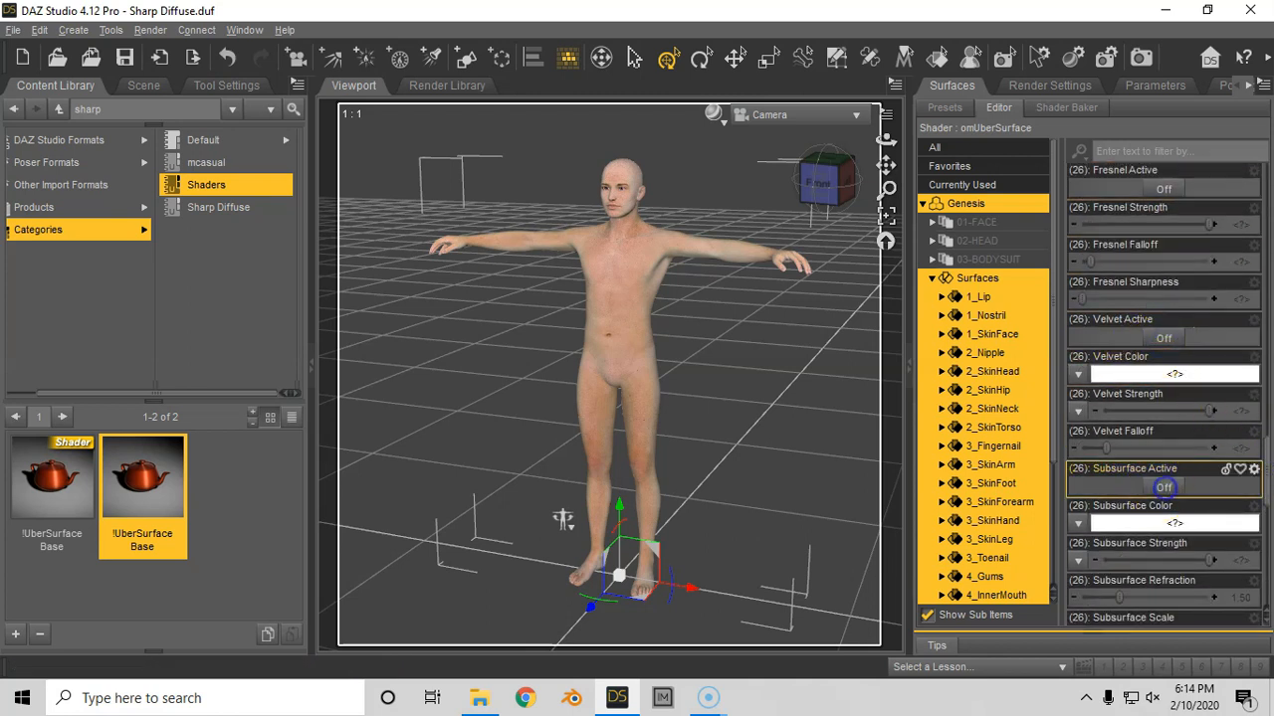
scroll(1264, 515, "down", 6)
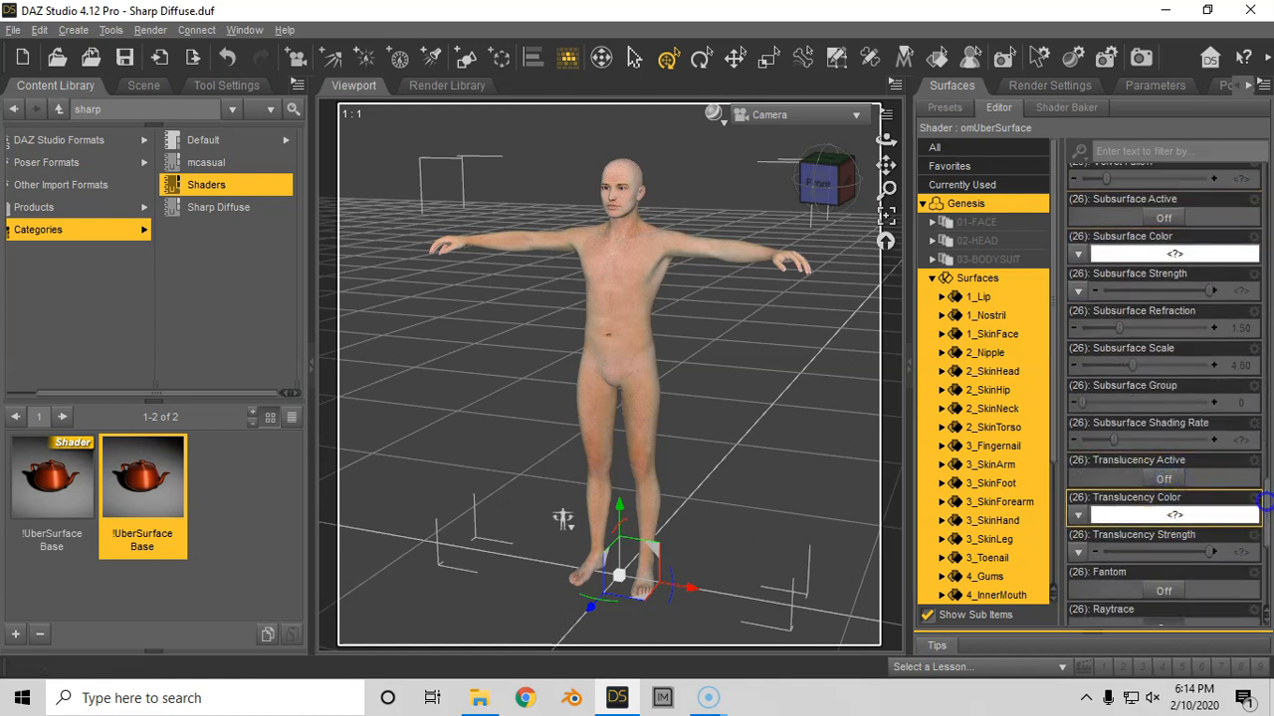
scroll(1256, 498, "down", 4)
left_click_drag(1257, 553, 1265, 487)
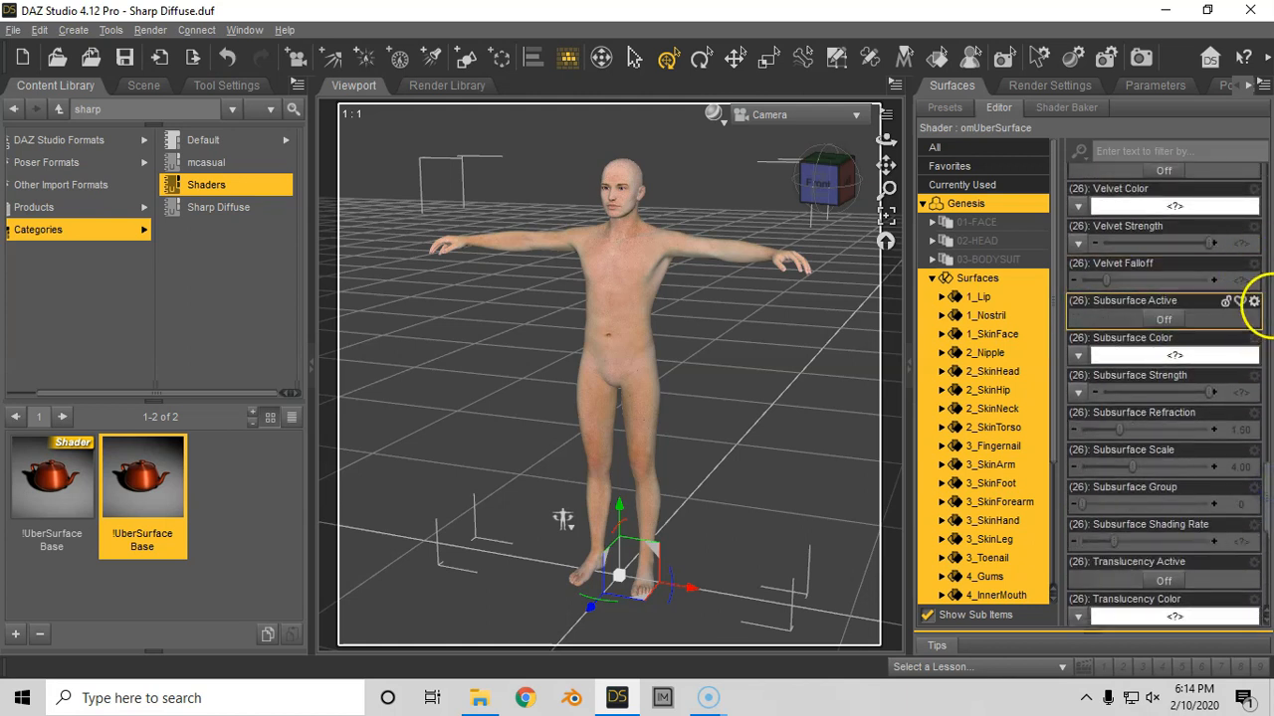
left_click_drag(1265, 488, 1268, 194)
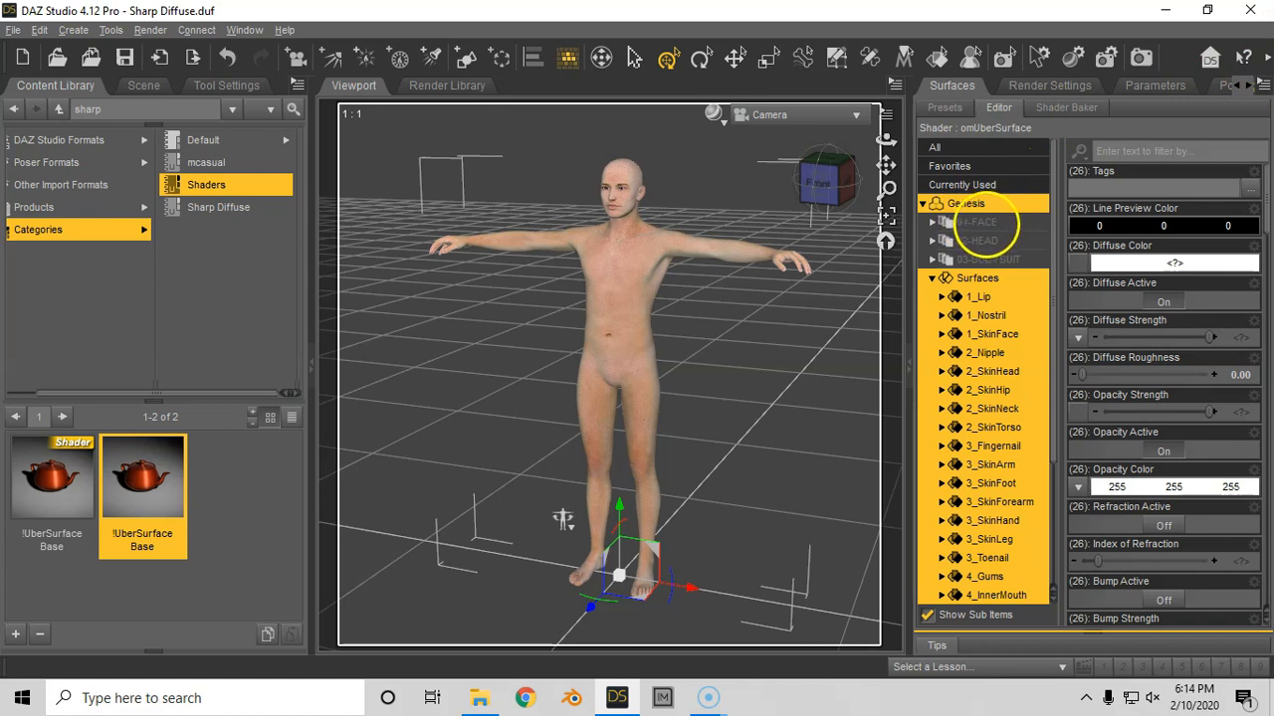
- Select the 01-FACE, 02-HEAD and 03-BODYSUIT surface groups in turn to see which surfaces each one covers
left_click(1005, 221)
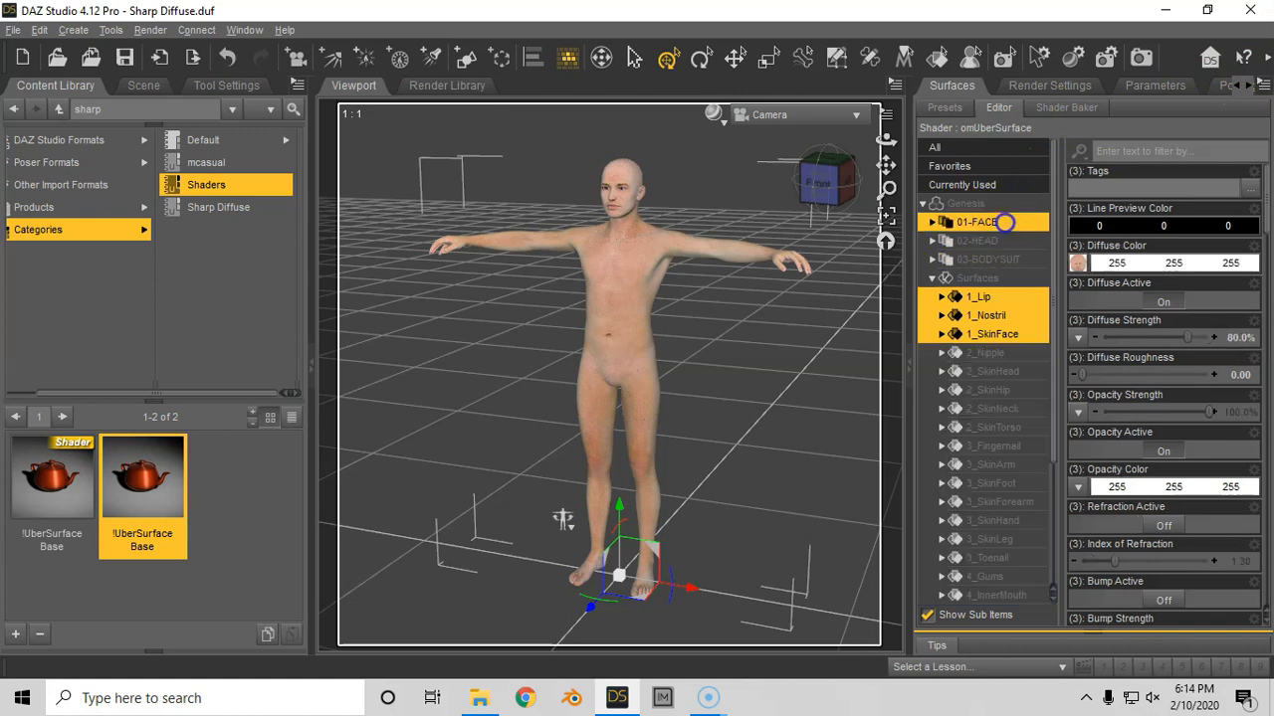
left_click(984, 240)
left_click(1000, 259)
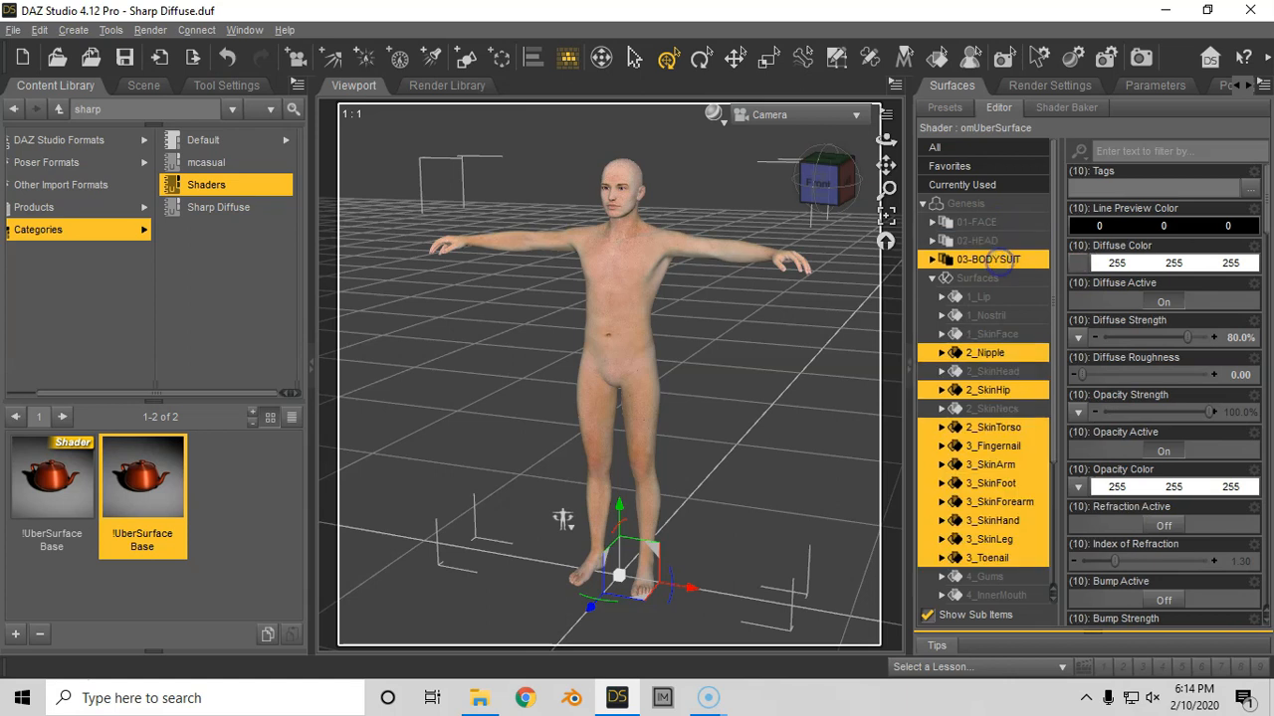
left_click(999, 222)
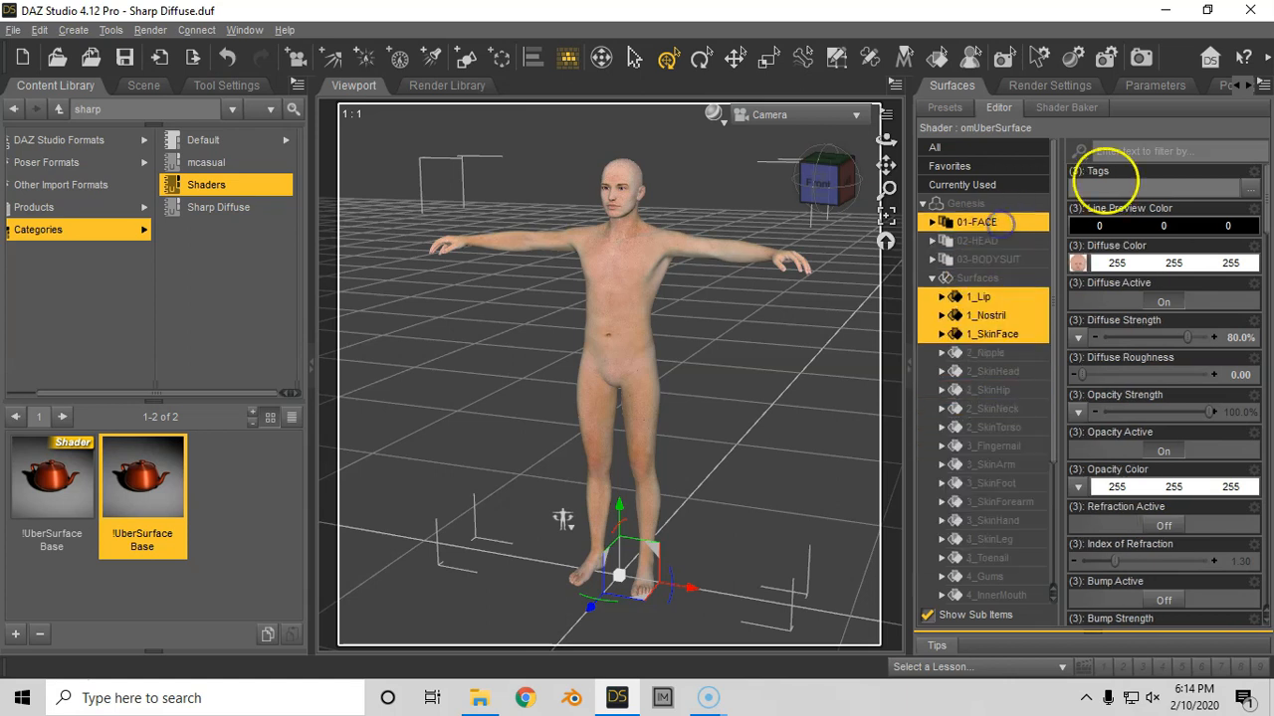
- Examine the surfaces assigned to each set in the Material Selection Set Editor and leave it without changes
left_click(1256, 84)
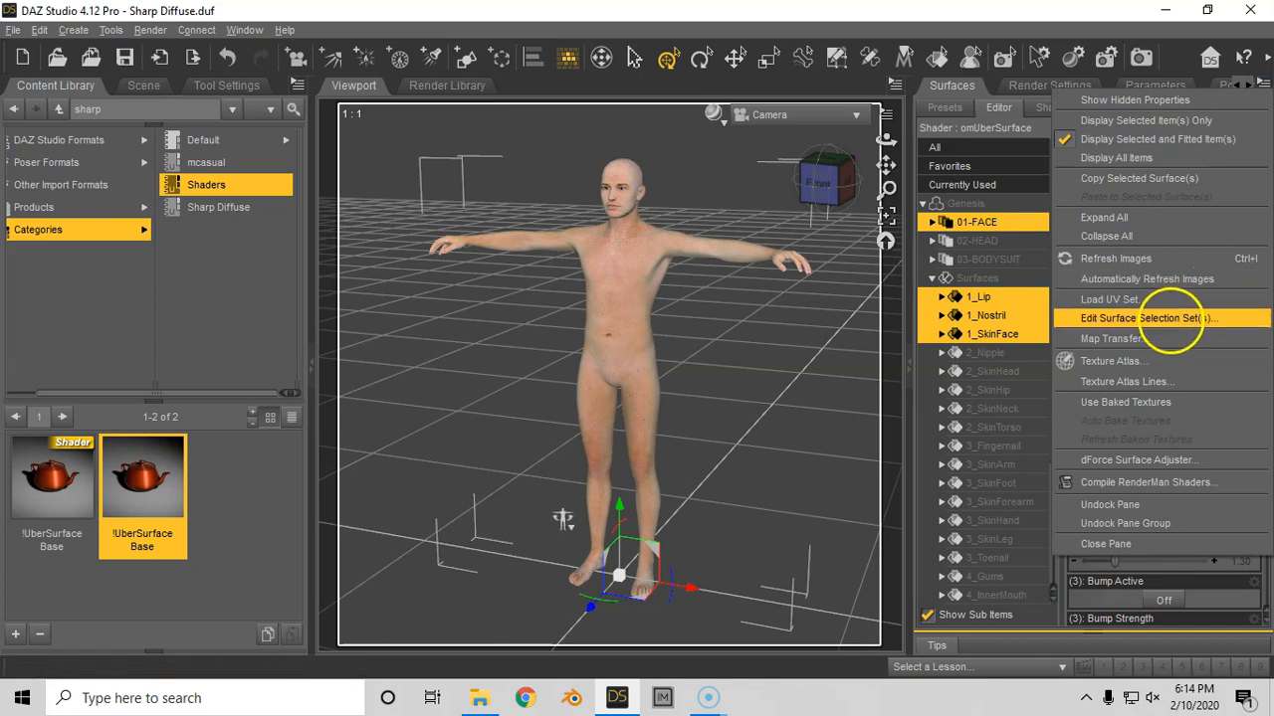
left_click(1164, 318)
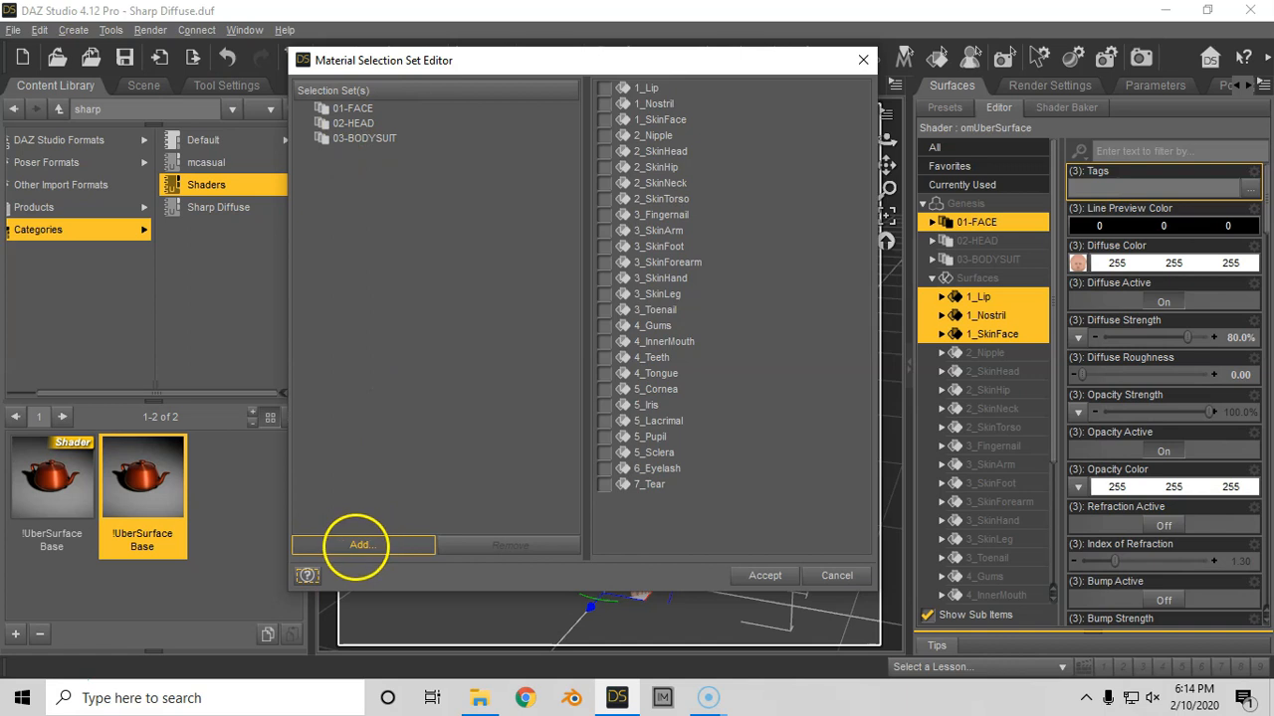
left_click(353, 109)
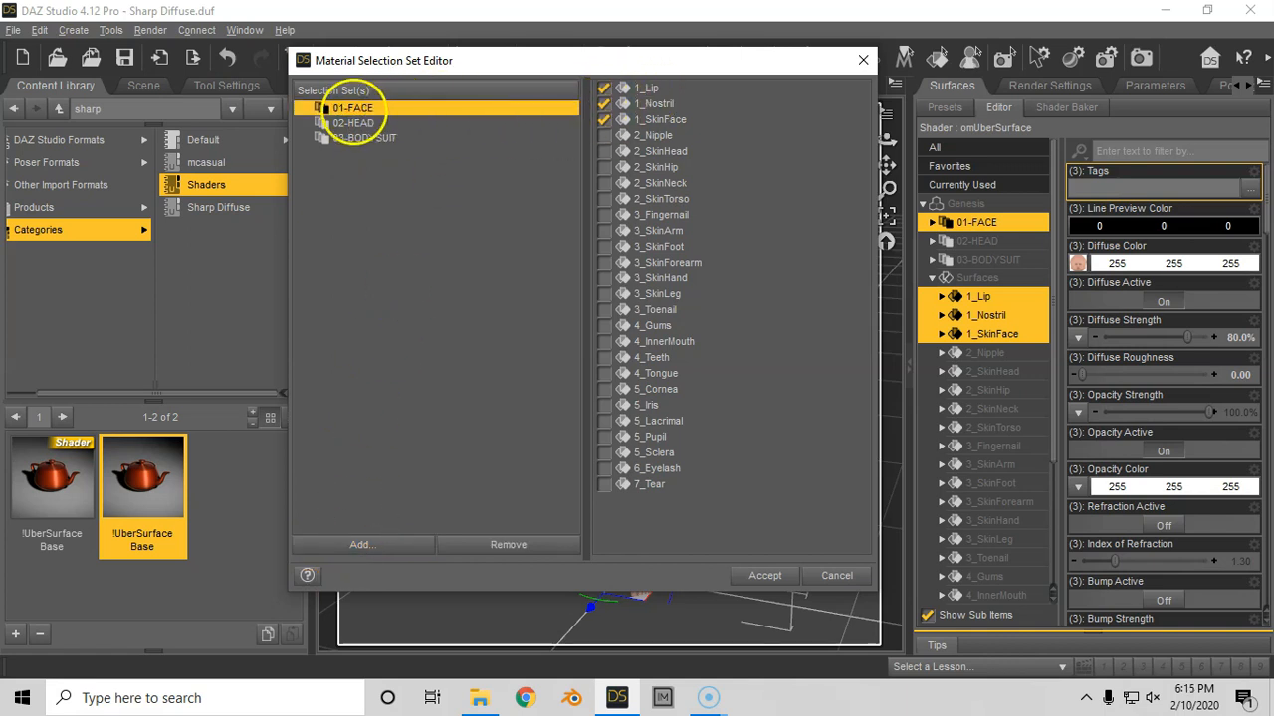
left_click(352, 124)
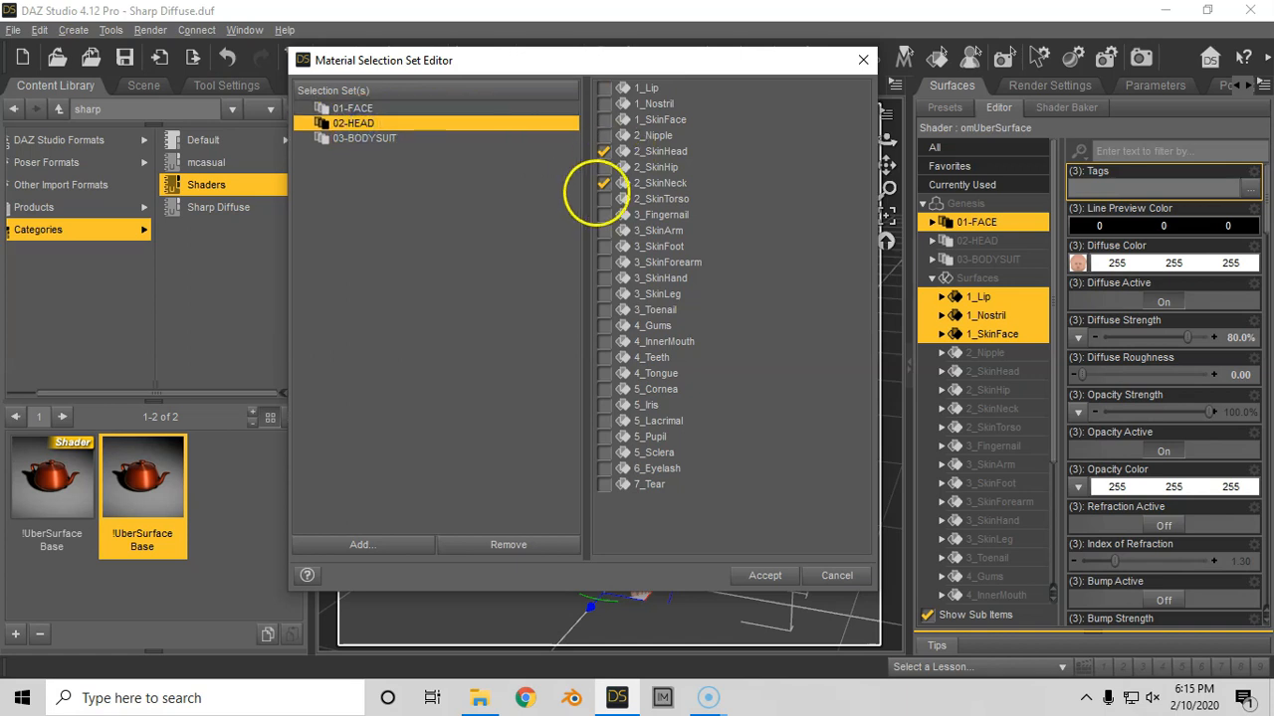
left_click(360, 138)
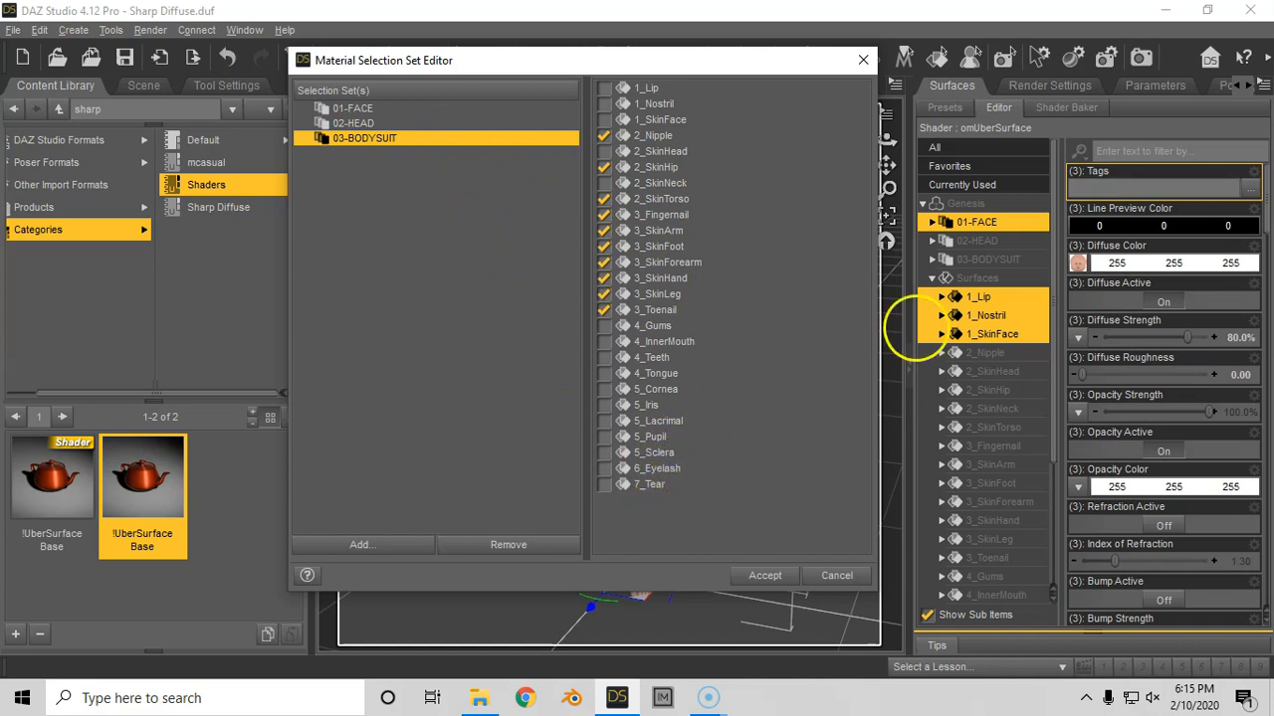
left_click(836, 576)
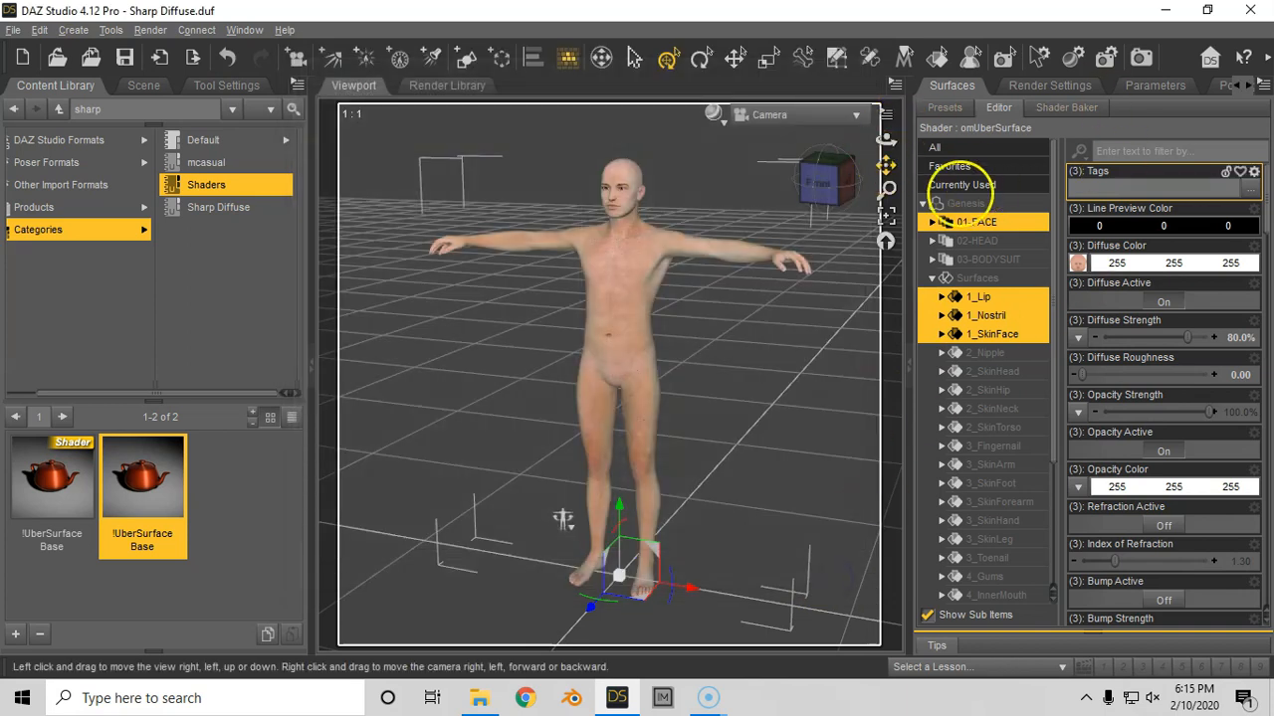
- Set the Diffuse Color of the 03-BODYSUIT surfaces to black (0, 0, 0)
left_click(1001, 260)
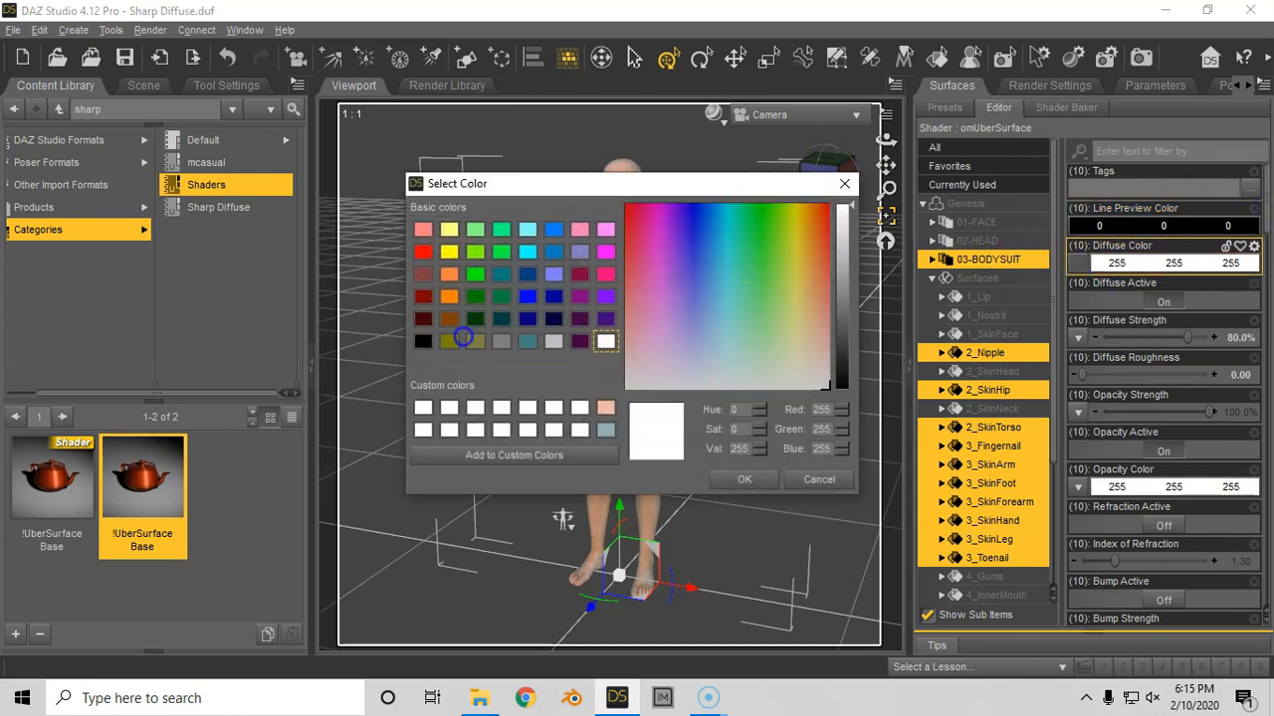
left_click(423, 341)
left_click(744, 479)
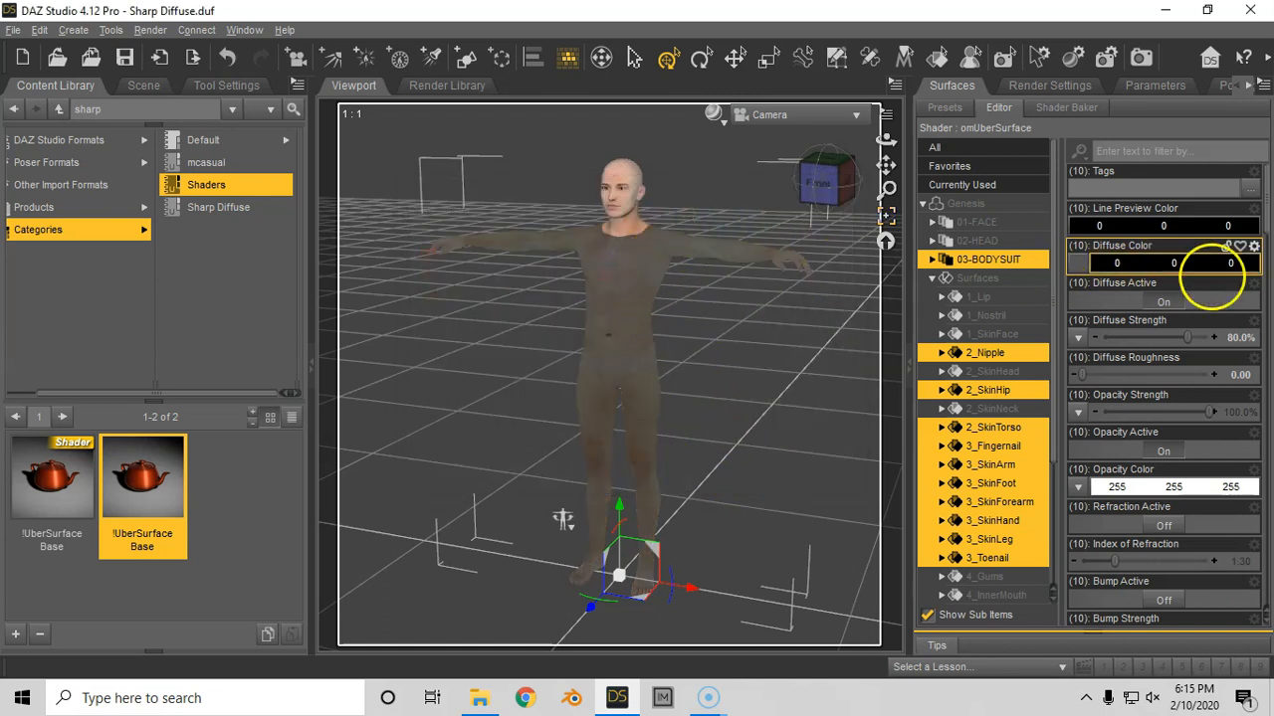
- Remove the image map from the Diffuse Color of the 03-BODYSUIT surfaces by setting it to None
scroll(1256, 239, "down", 5)
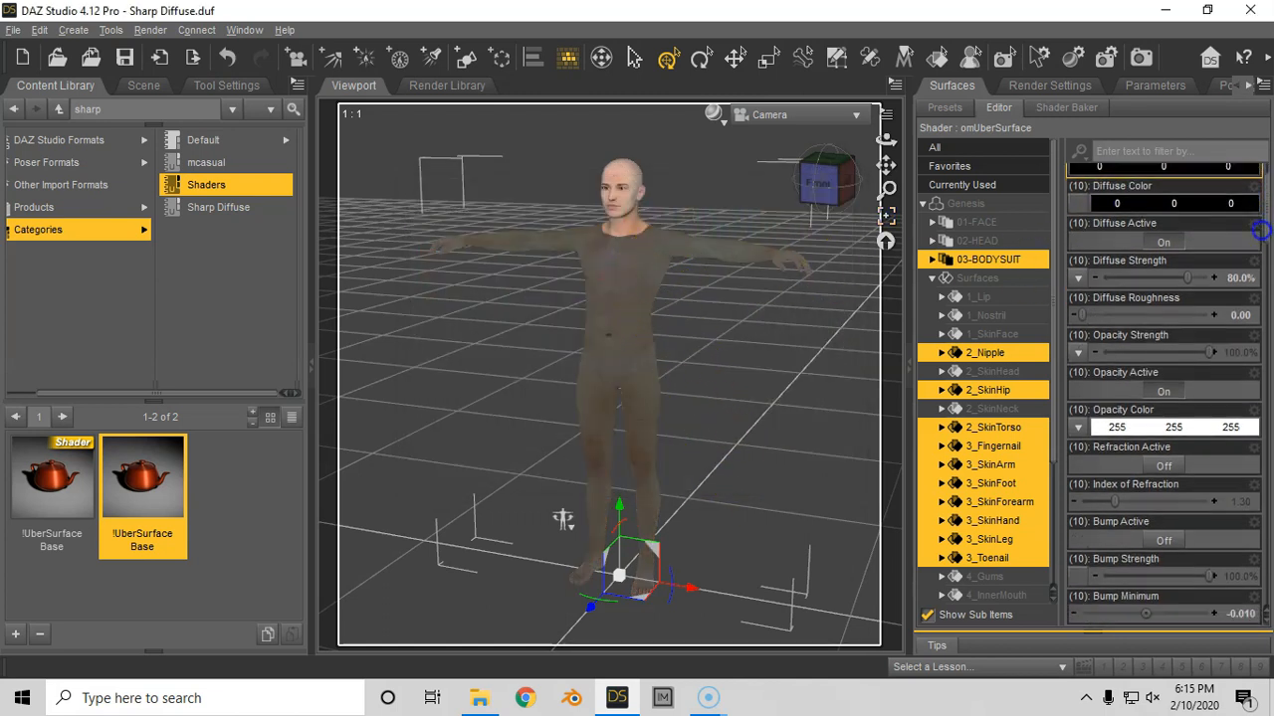
scroll(1252, 253, "down", 10)
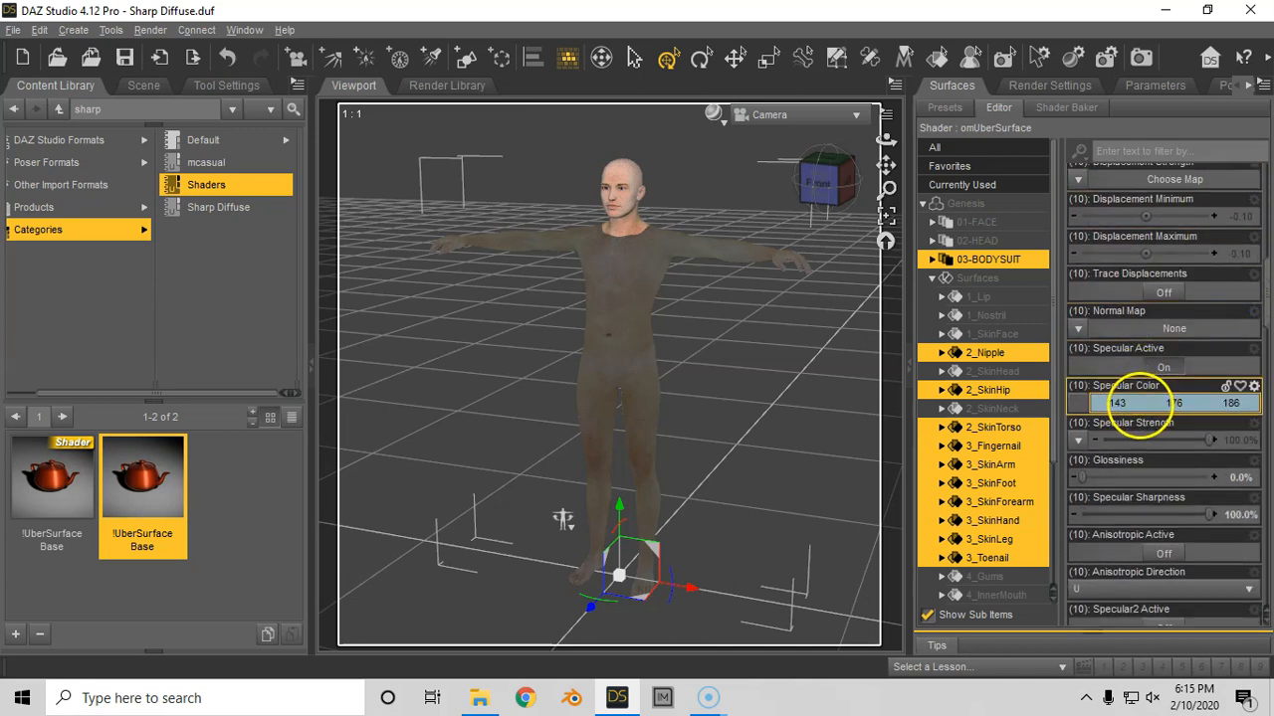
scroll(1252, 316, "up", 15)
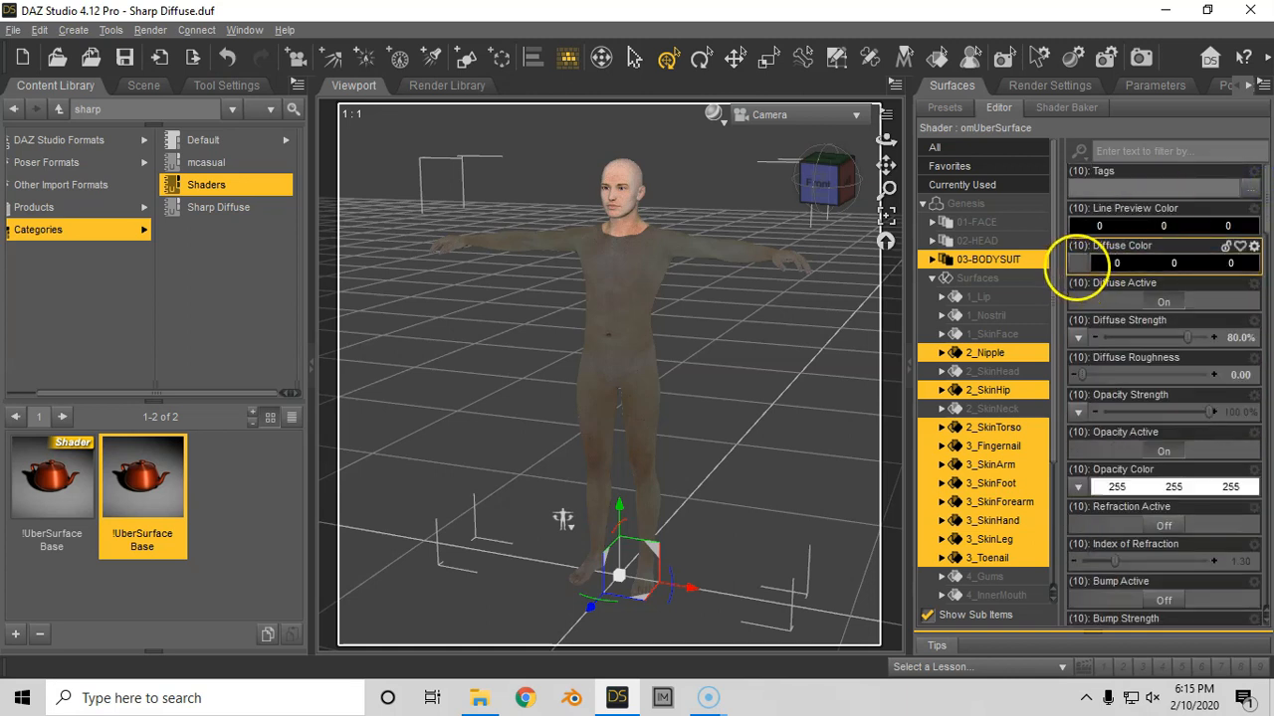
left_click(1076, 263)
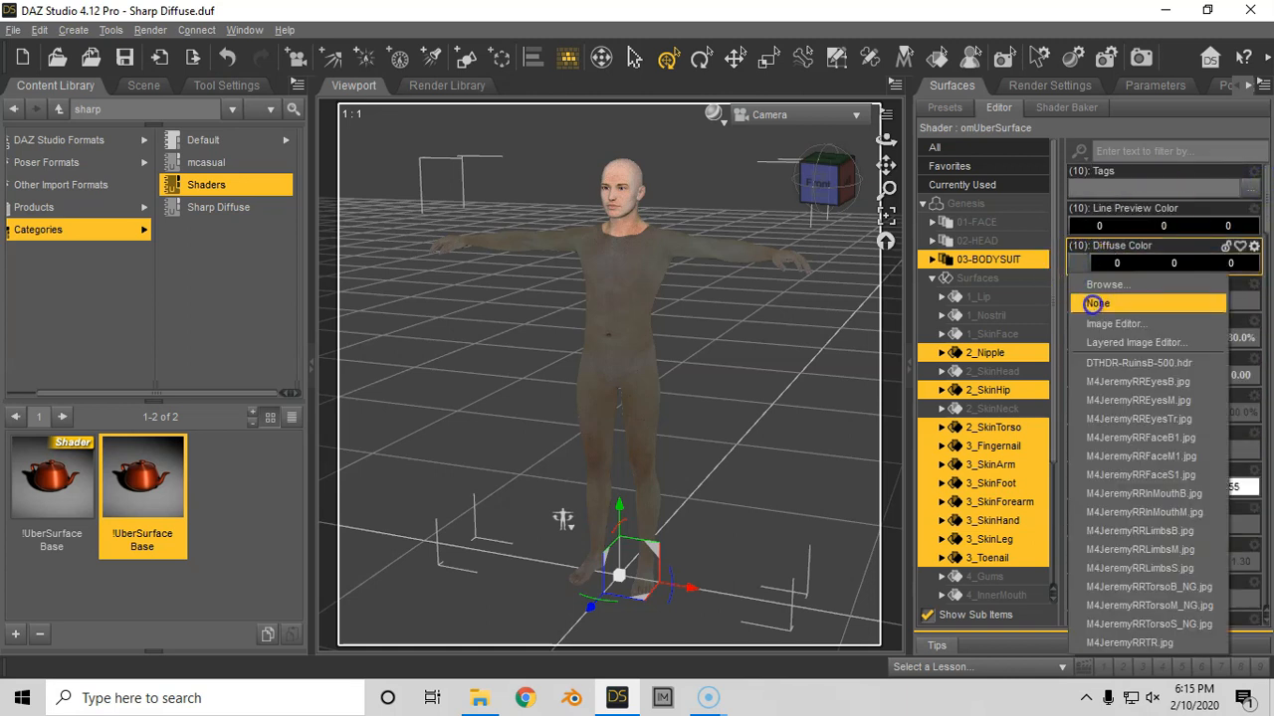
left_click(1092, 303)
- Set the Specular Color image map of the 03-BODYSUIT surfaces to None
scroll(1254, 239, "down", 5)
scroll(1256, 261, "down", 3)
scroll(1253, 271, "down", 2)
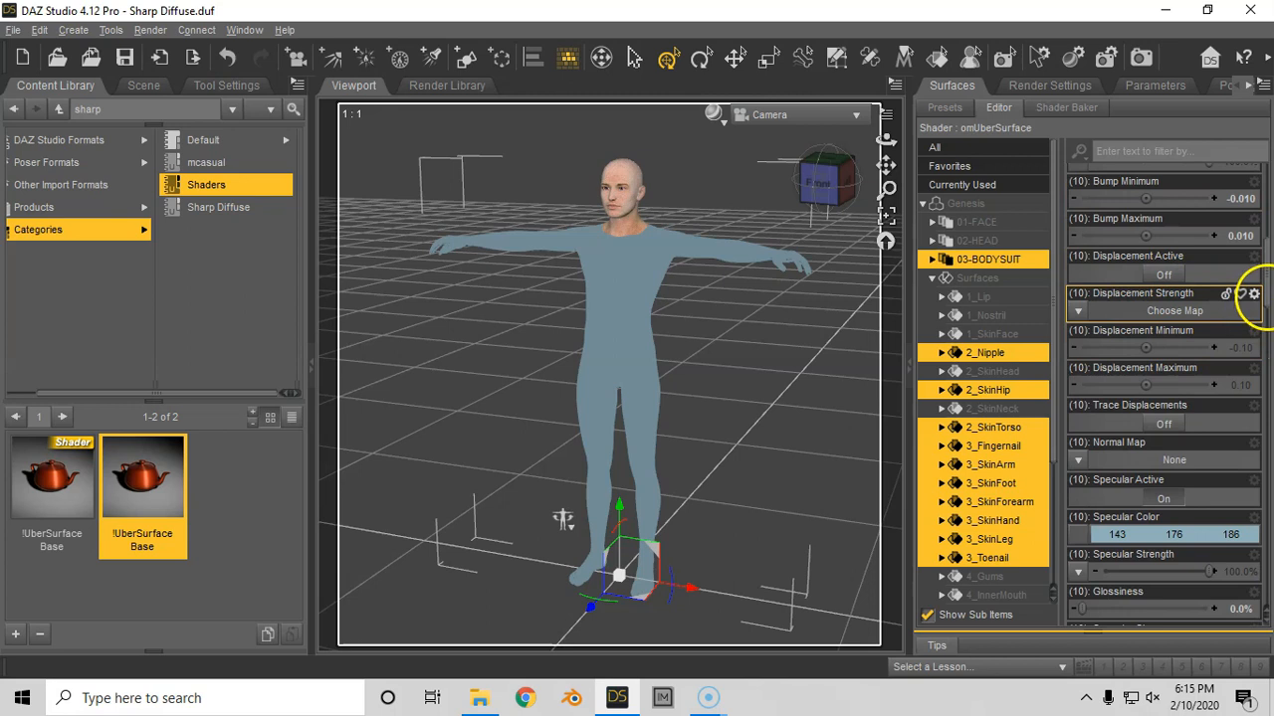
scroll(1255, 317, "down", 3)
left_click(1081, 378)
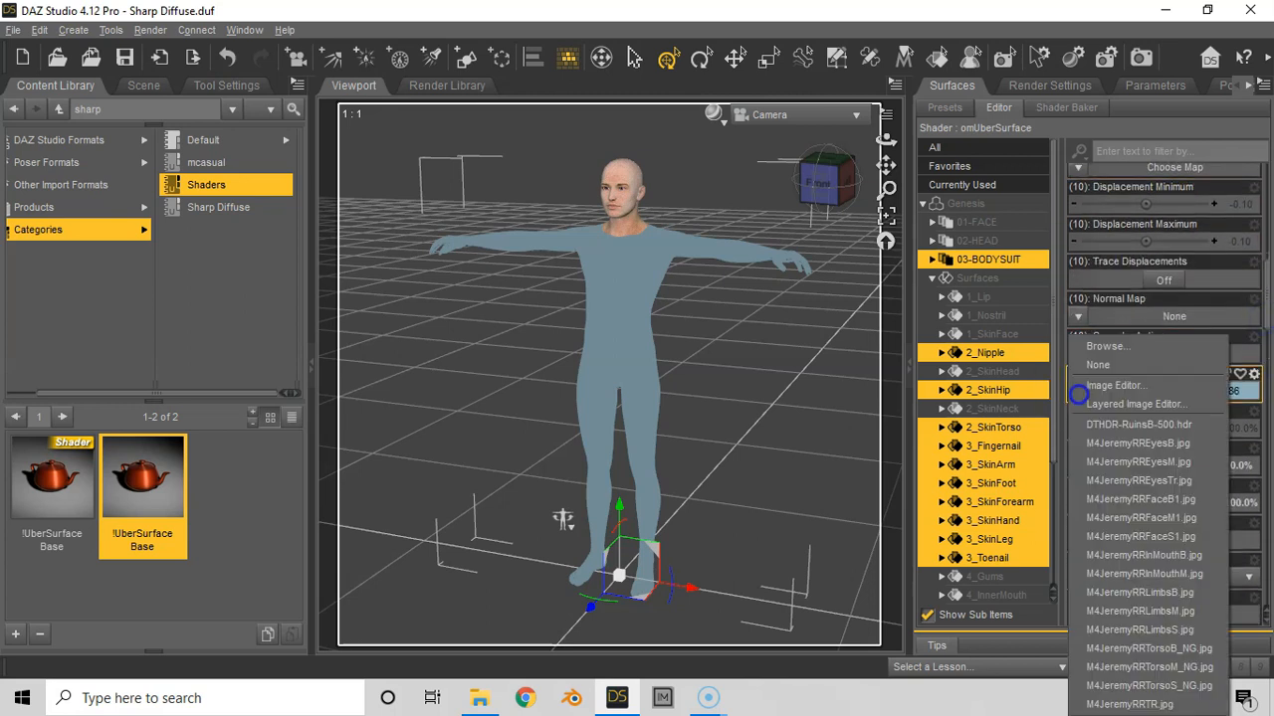
left_click(1094, 366)
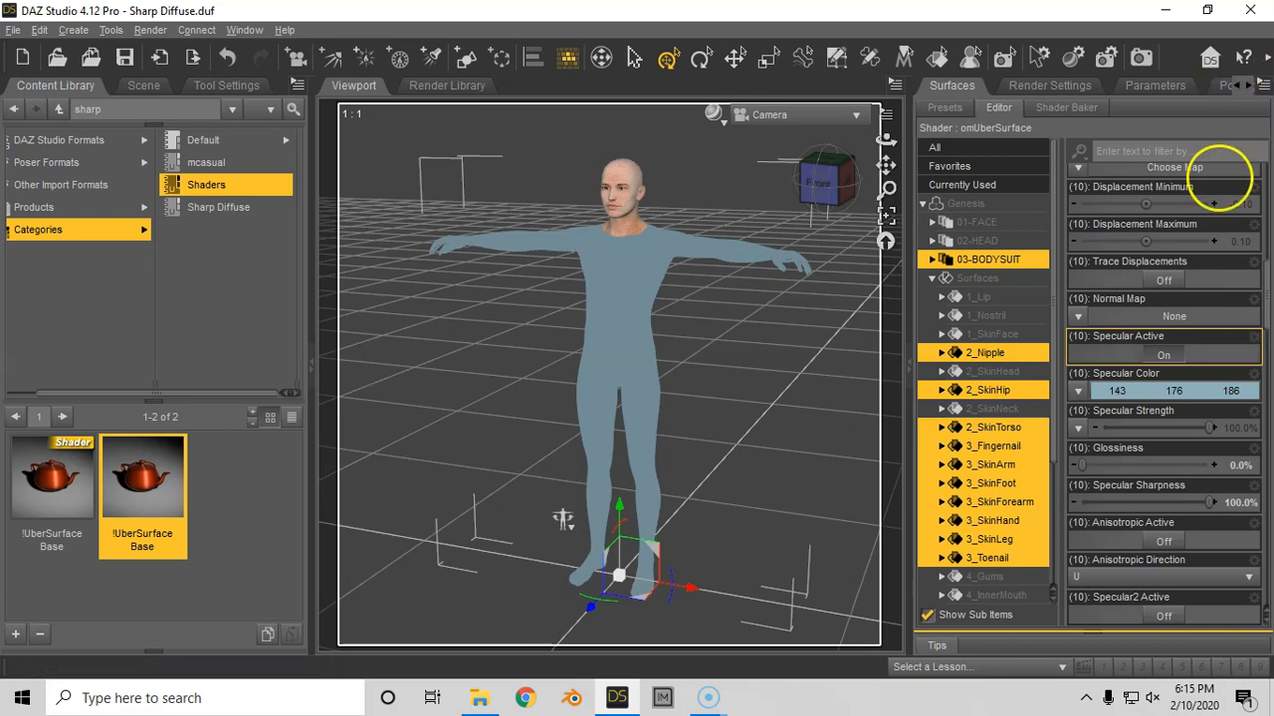
- Render the scene, view the bodysuit result enlarged and close the render without saving it
left_click_drag(1266, 317, 1267, 202)
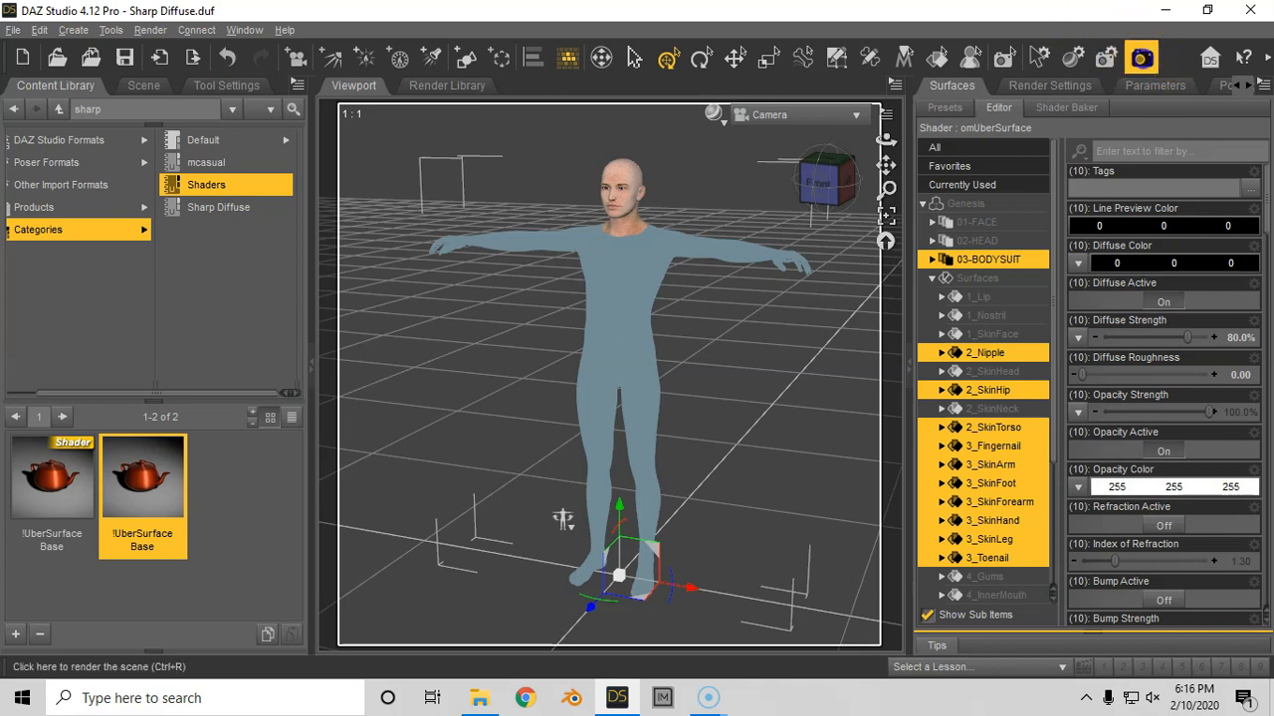
left_click(1141, 58)
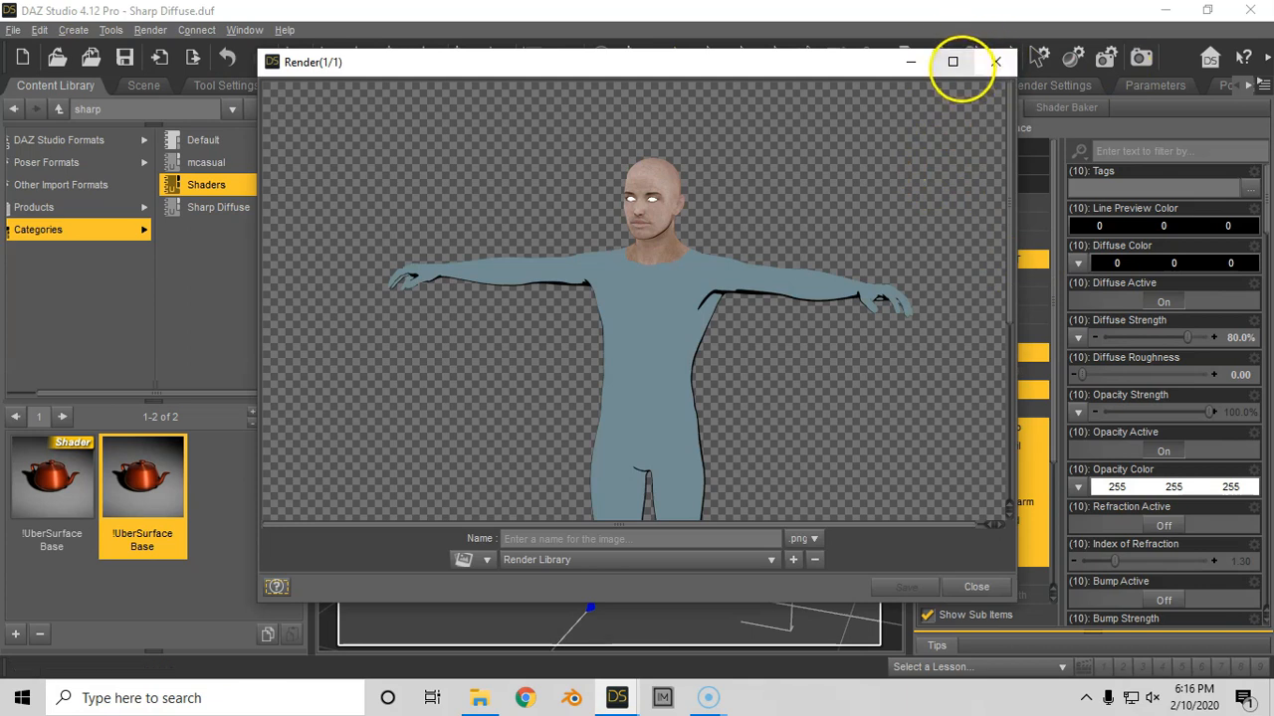
left_click(952, 60)
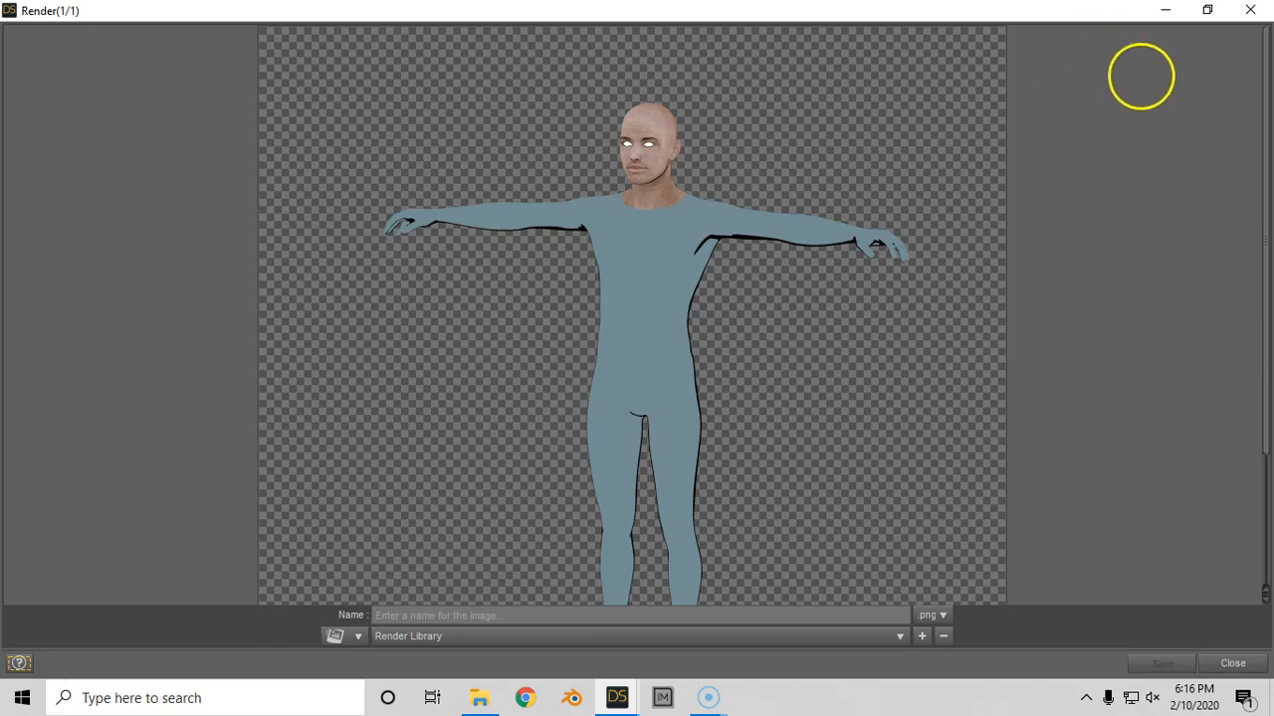
left_click(1250, 9)
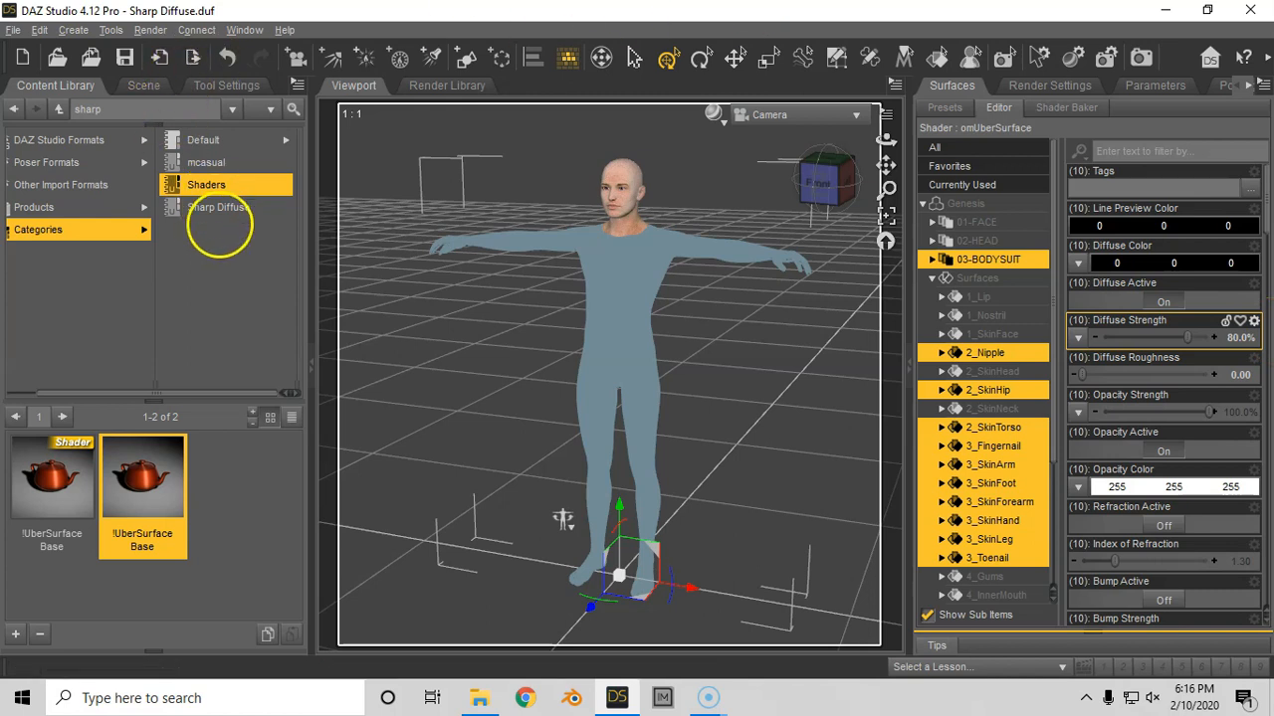
- Load the Sharp Diffuse Lights set from the Sharp Diffuse category into the scene
left_click(199, 207)
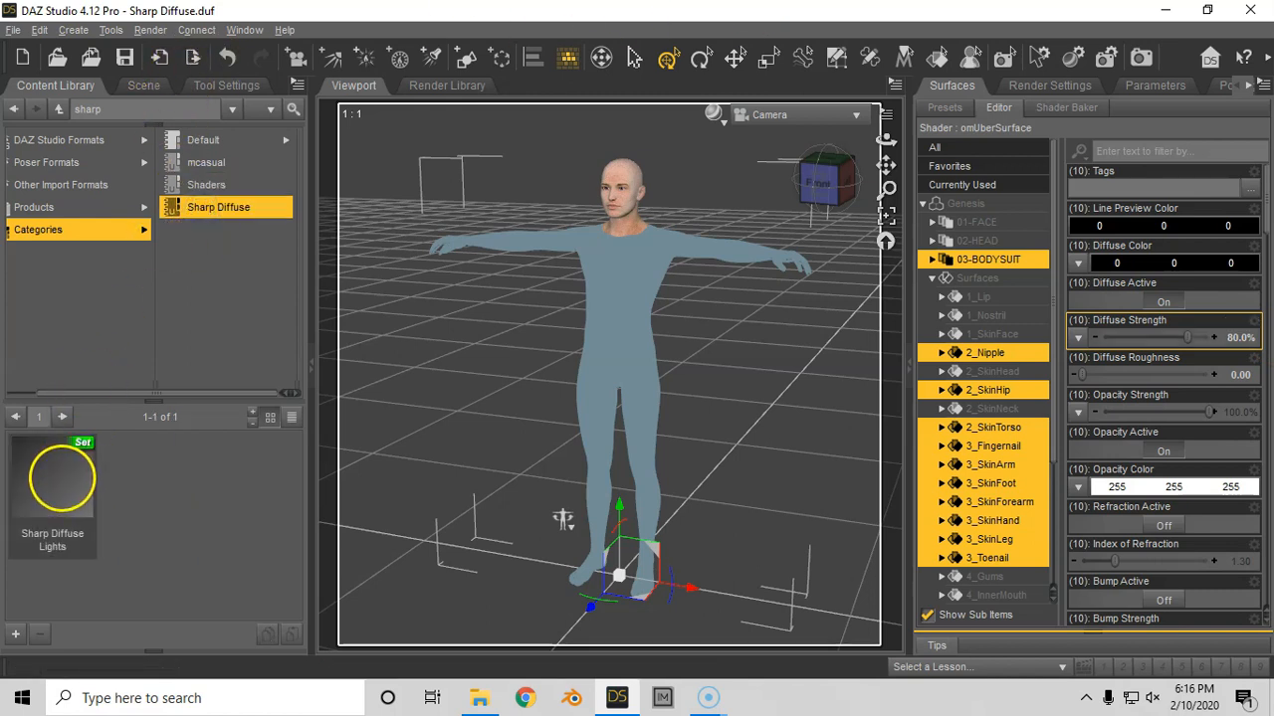
double_click(64, 484)
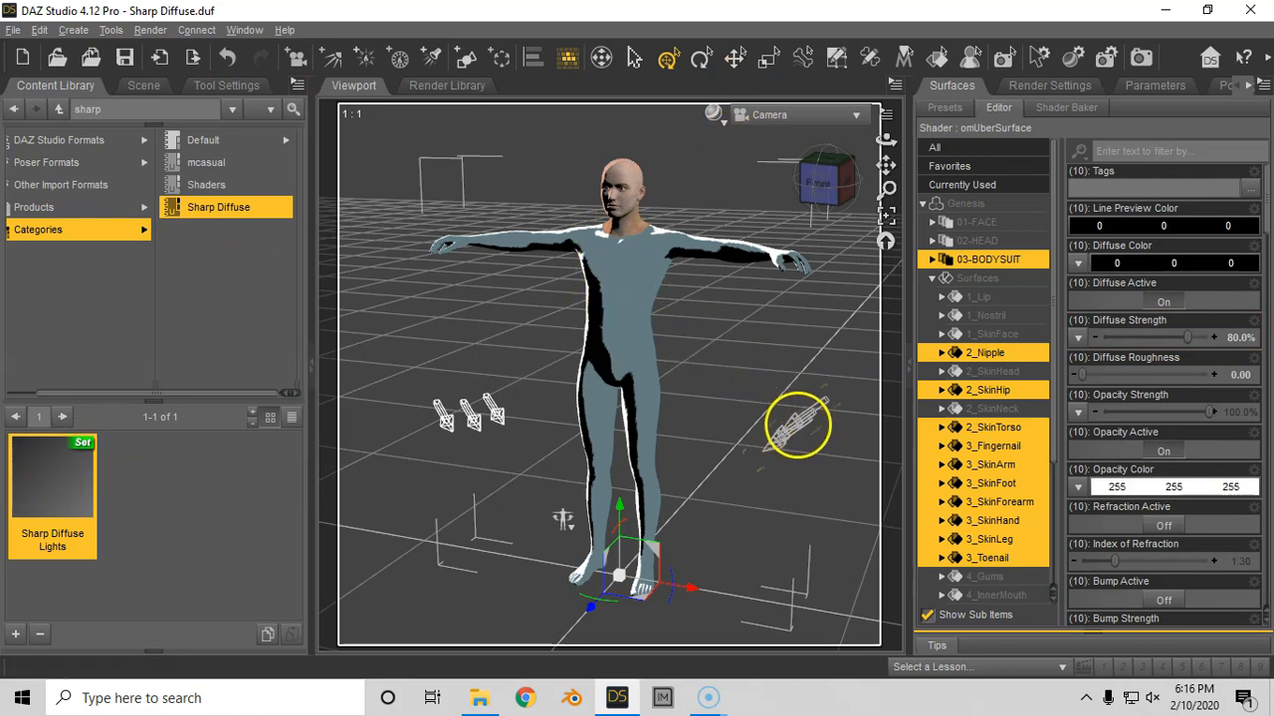
- Select the two distant lights in turn and examine their Light parameters, including intensity and shadow type
left_click(794, 420)
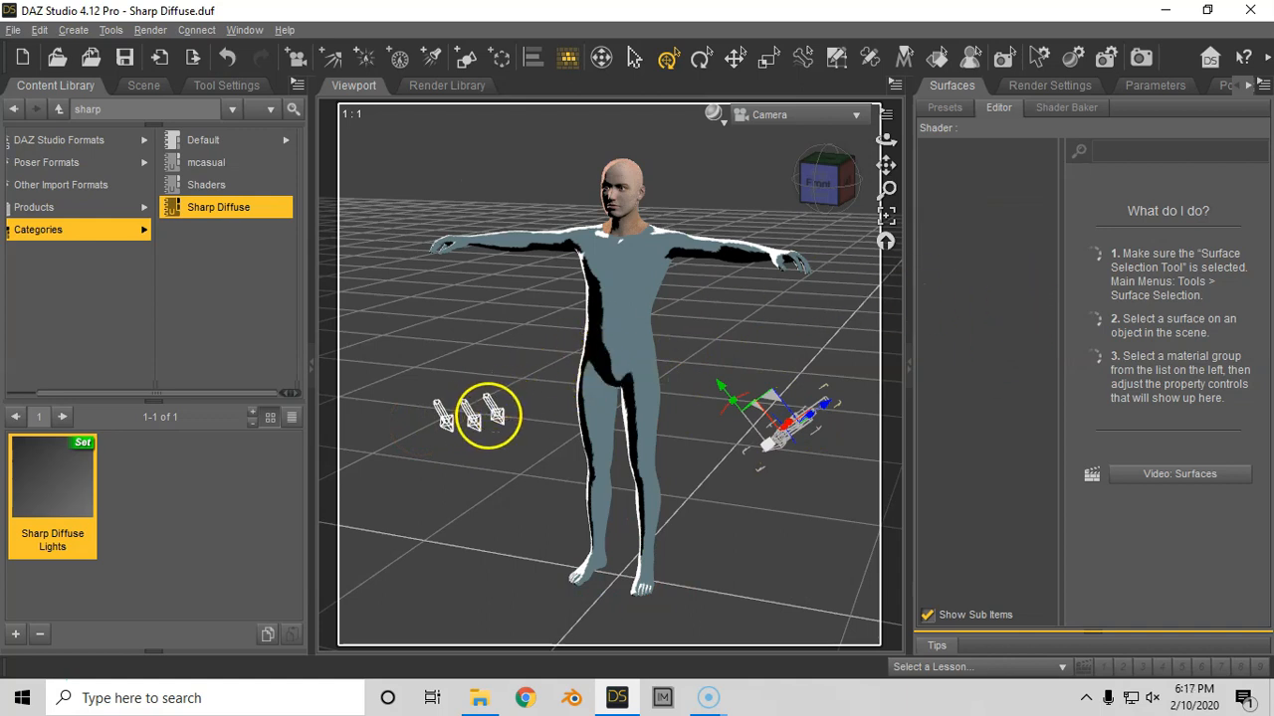
left_click(493, 414)
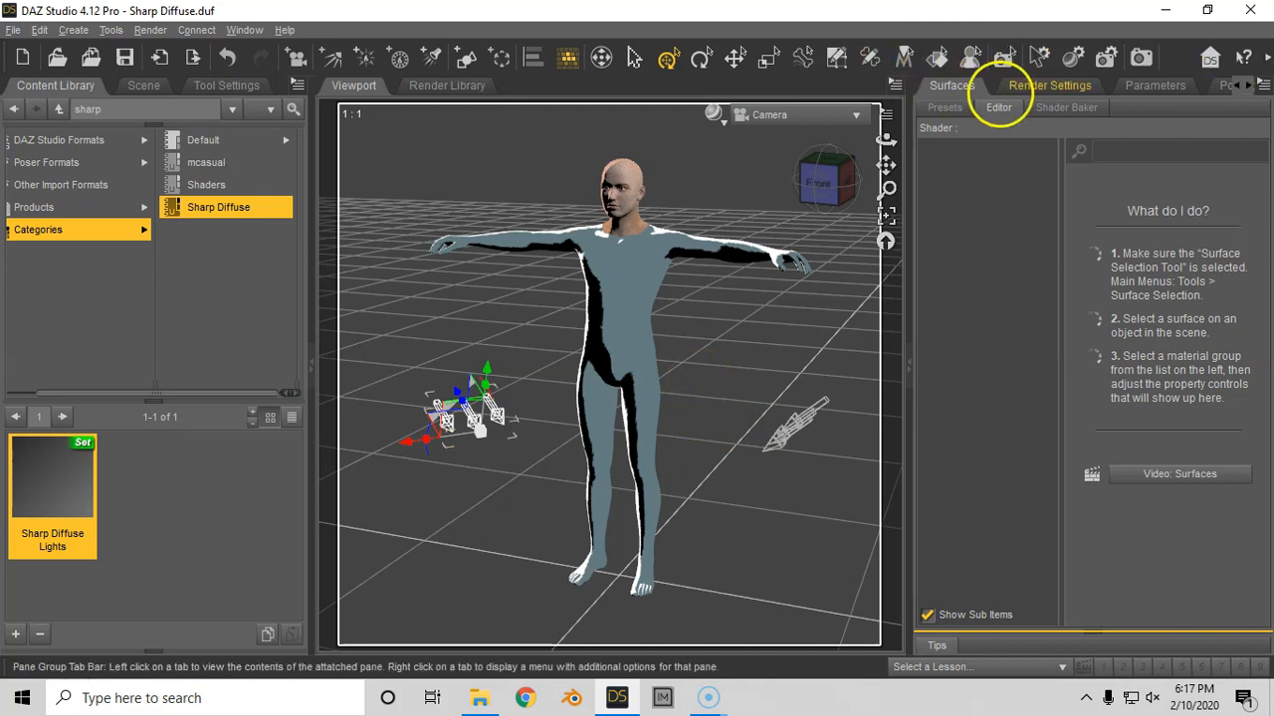
left_click(1047, 81)
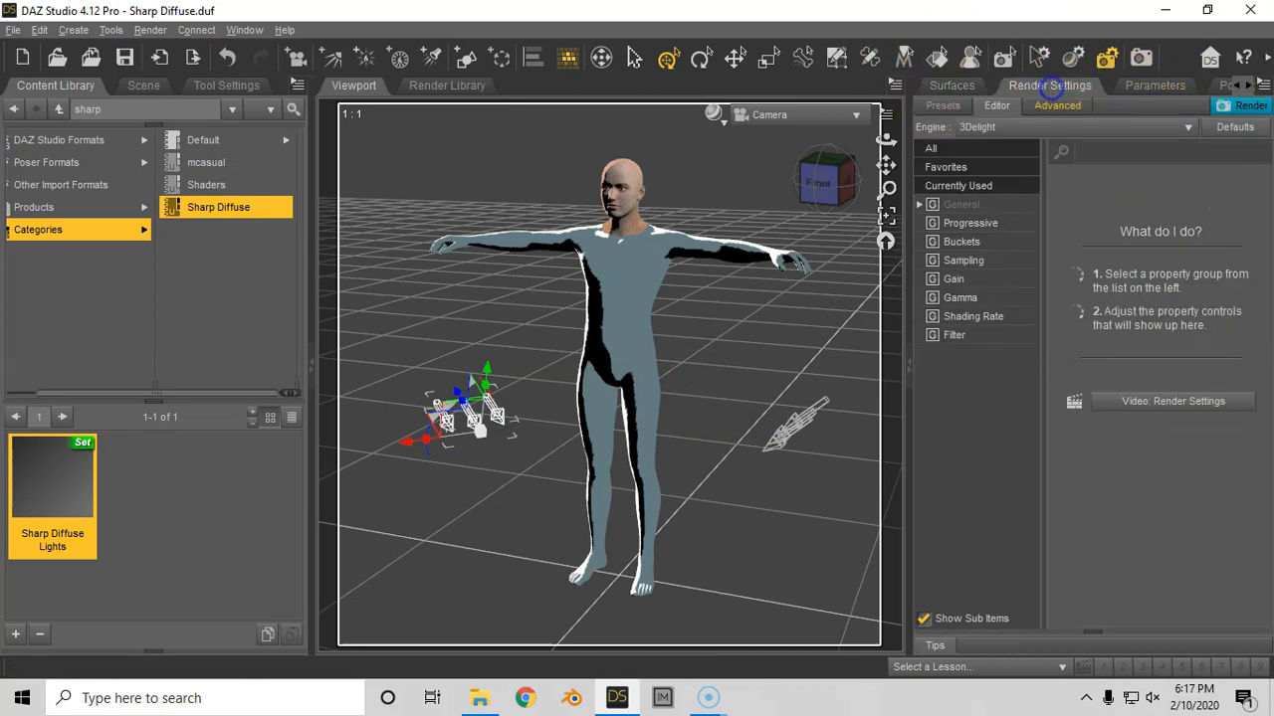
left_click(1153, 84)
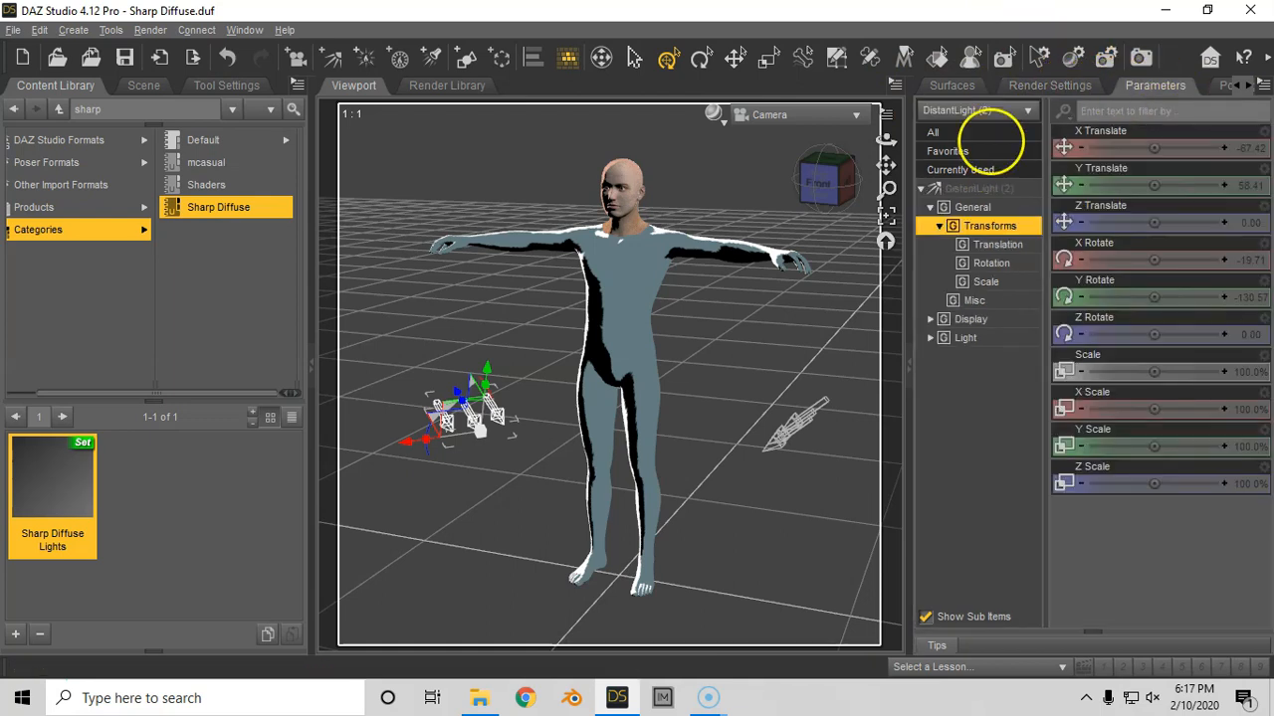
left_click(967, 338)
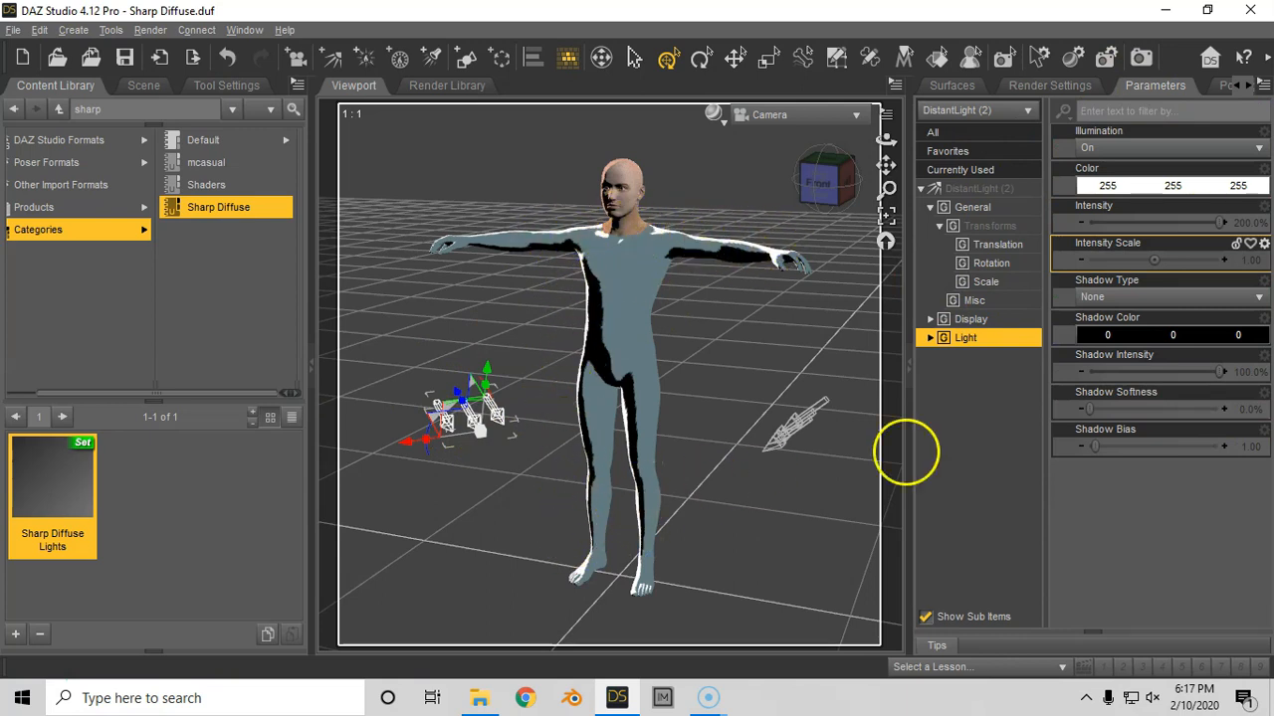
left_click(796, 421)
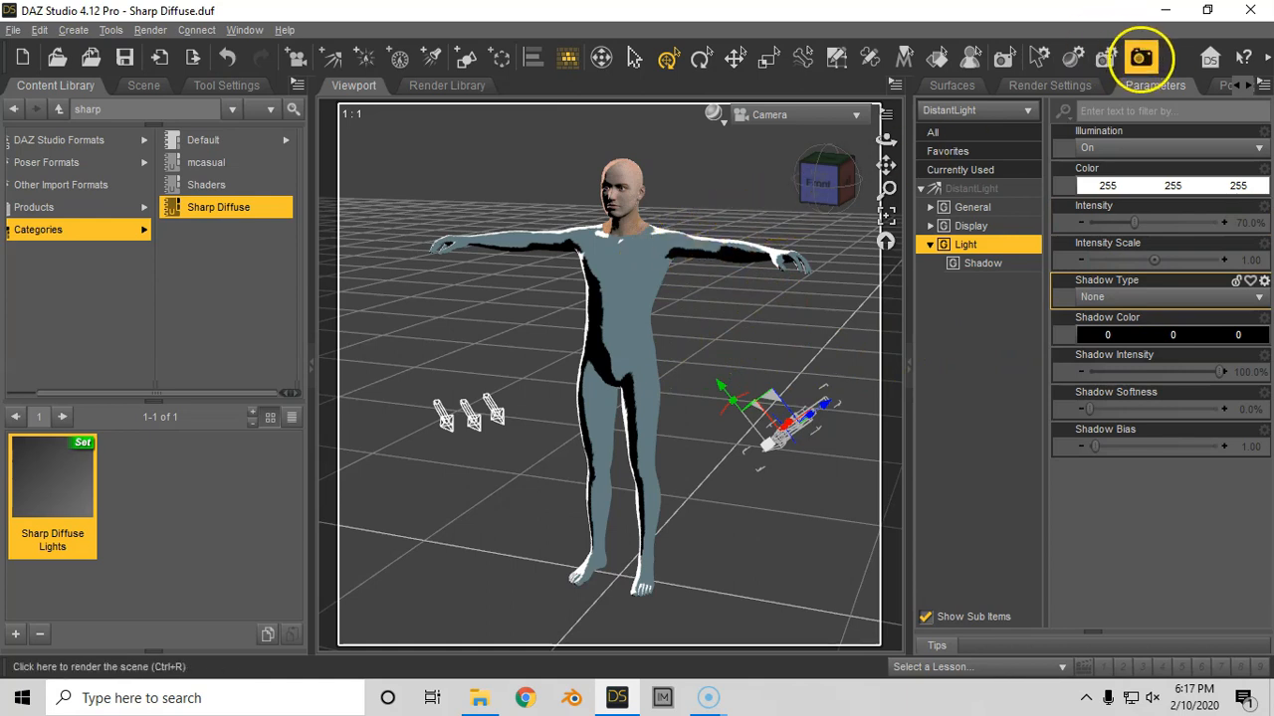
- Render the figure with the new distant lights, inspect the enlarged image and close it unsaved
left_click(1140, 57)
left_click(953, 60)
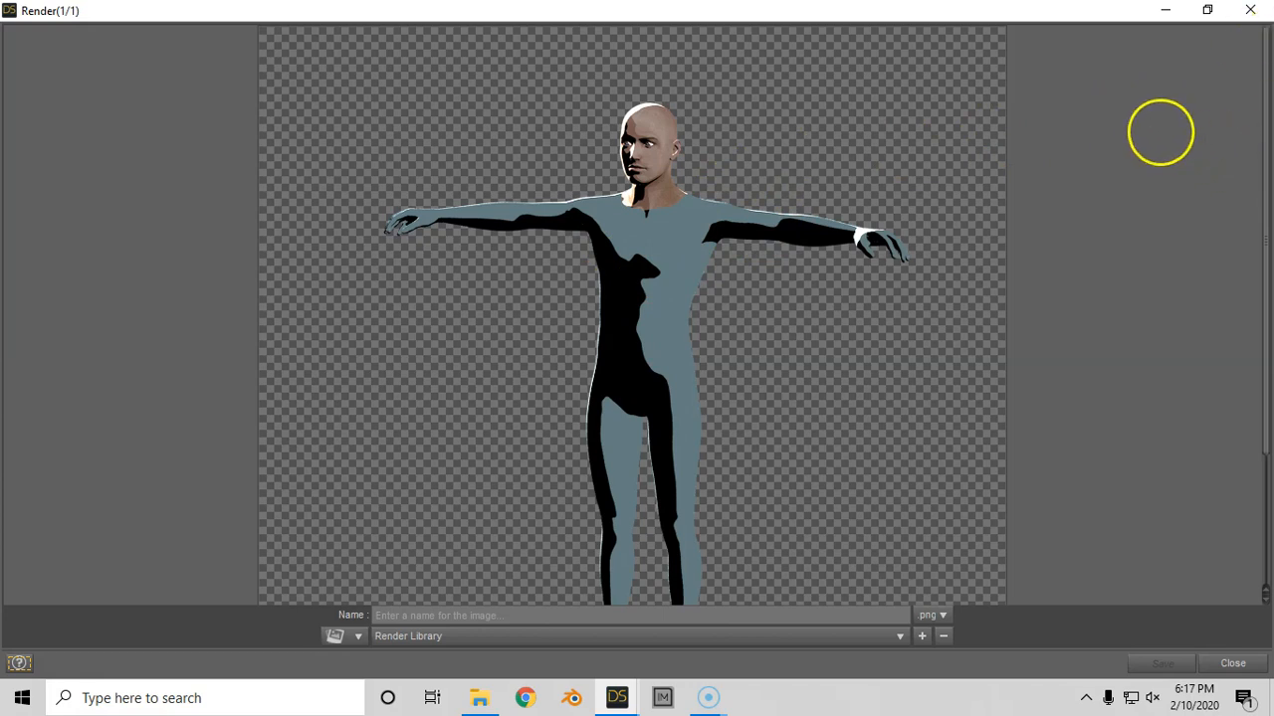
left_click(1252, 9)
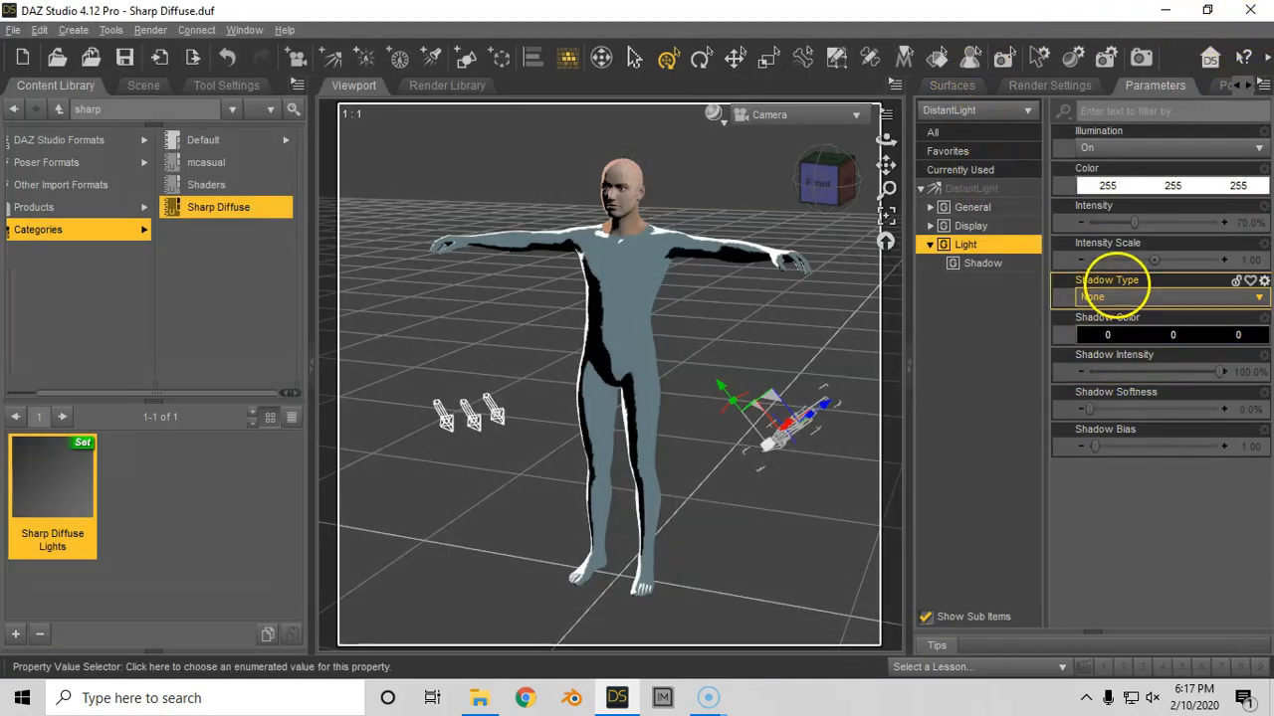
mouse_move(1126, 373)
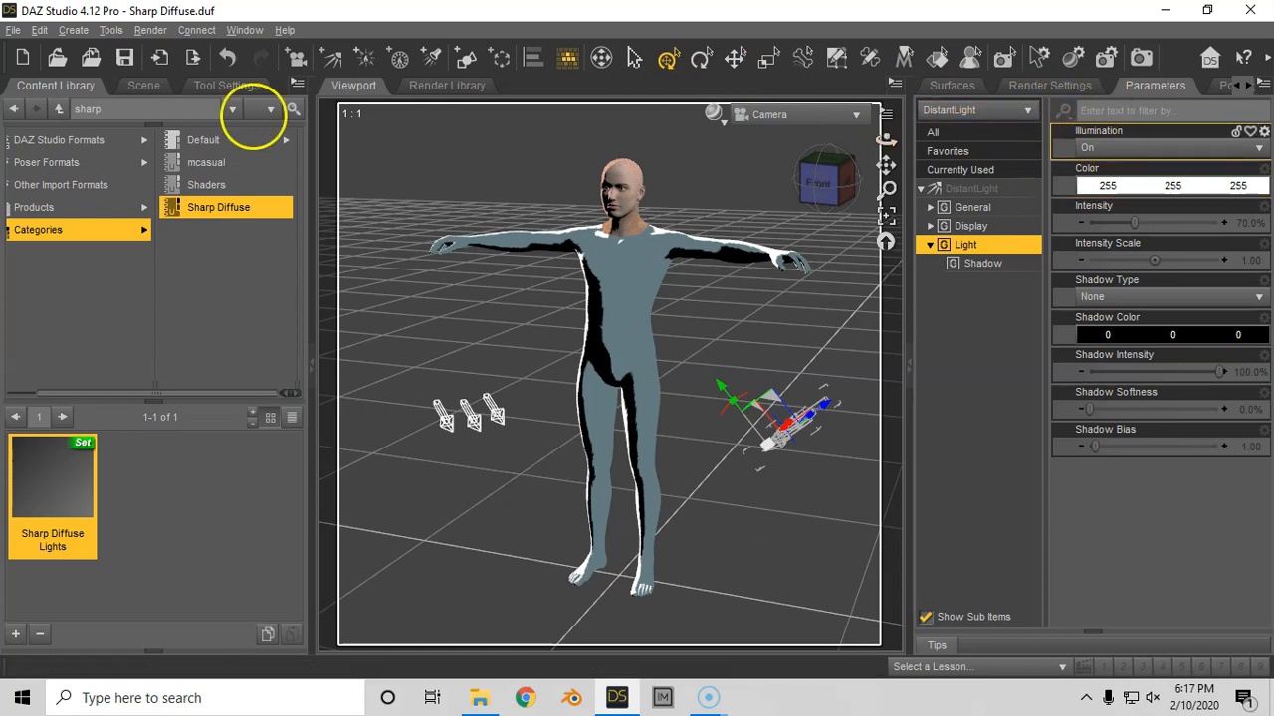
- Select the Camera in the scene and restore it to its memorized settings
left_click(143, 86)
left_click(100, 178)
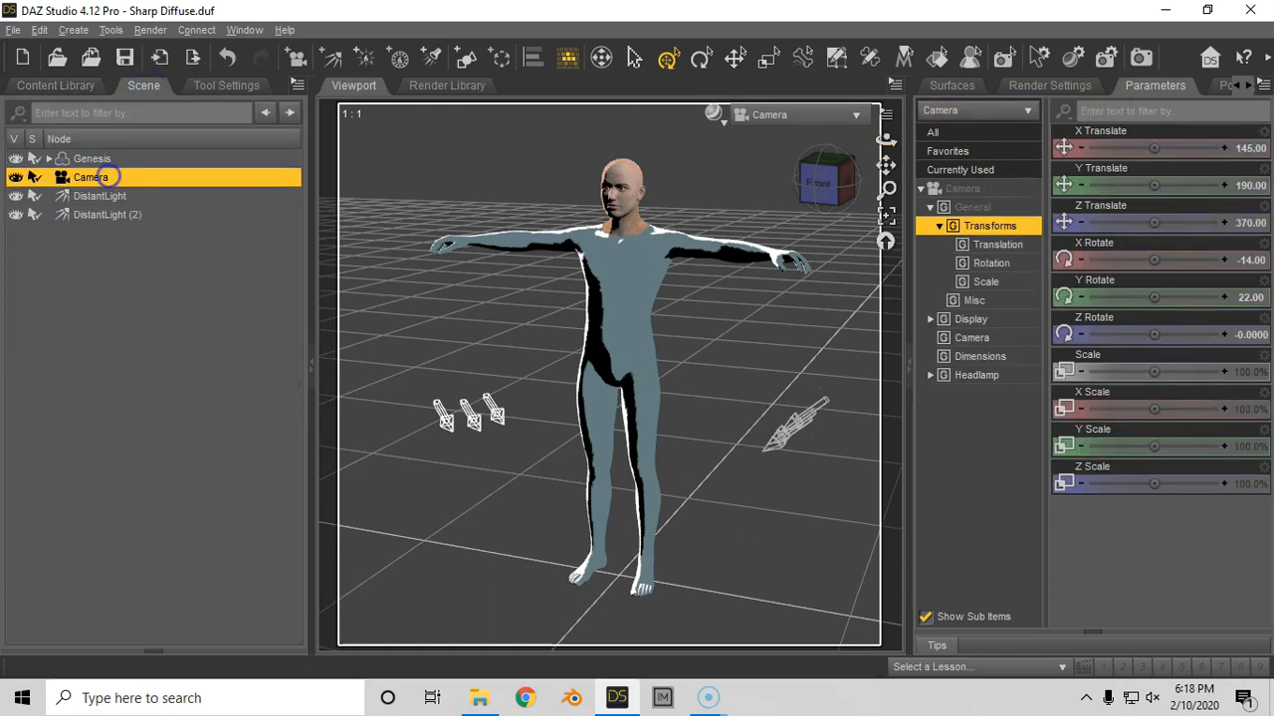
left_click(1260, 84)
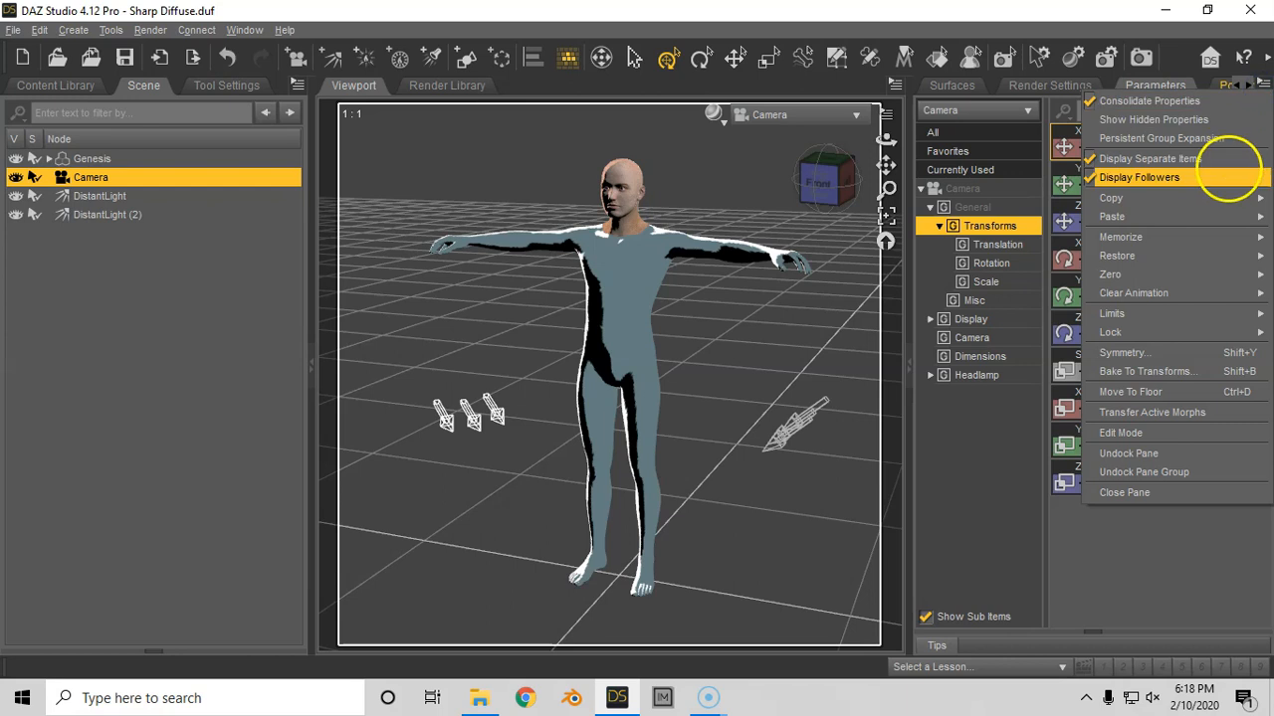
mouse_move(1200, 260)
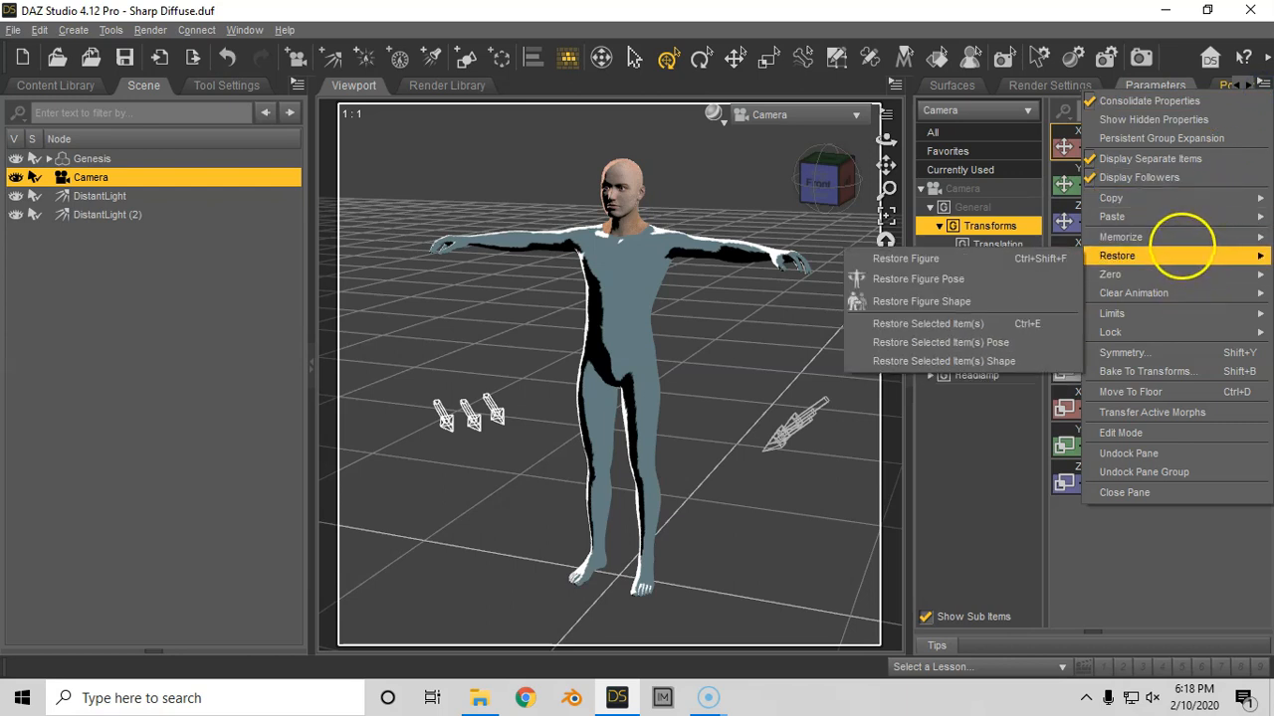
mouse_move(1180, 239)
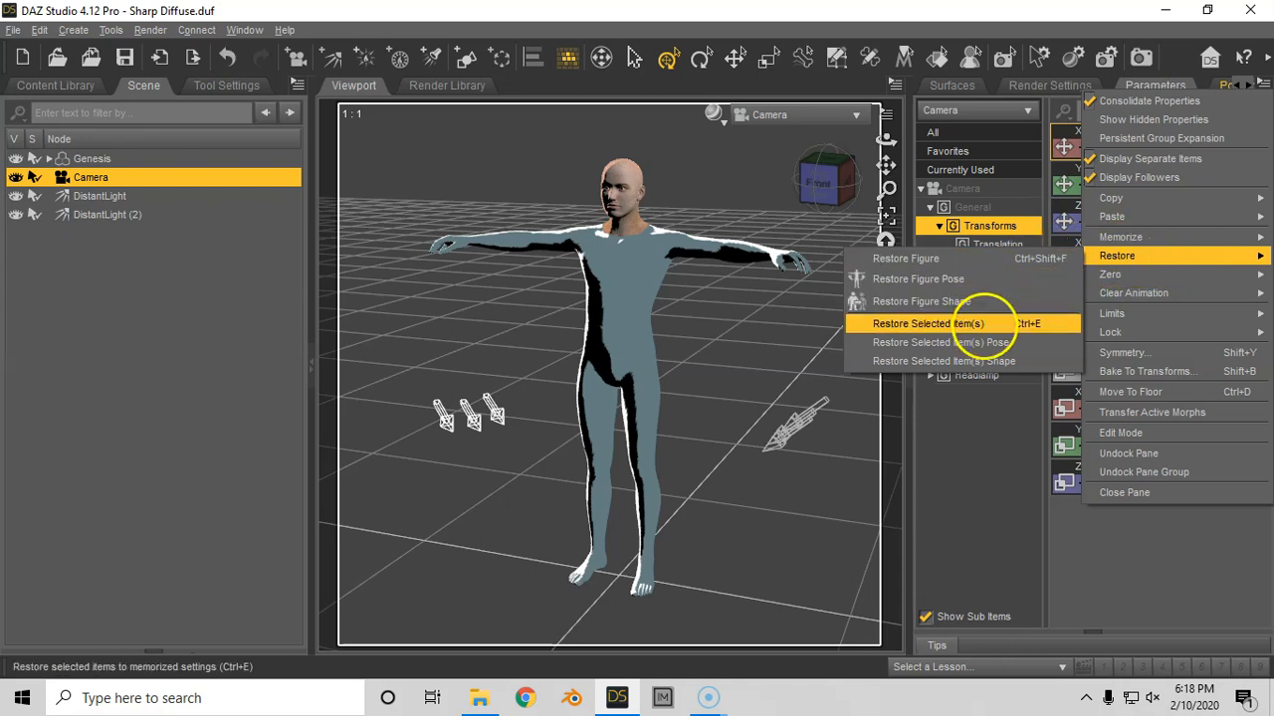
left_click(983, 325)
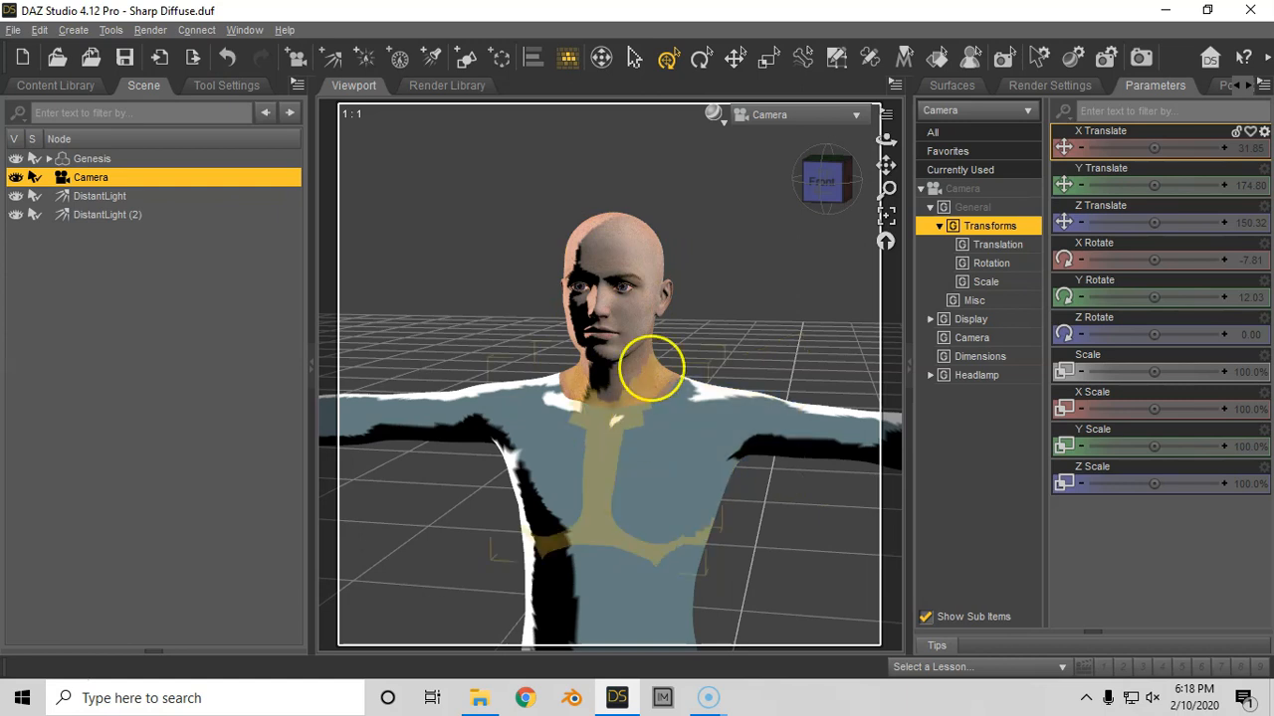
- Select the 01-FACE surfaces of Genesis and set their Diffuse Color image map to None
left_click(953, 86)
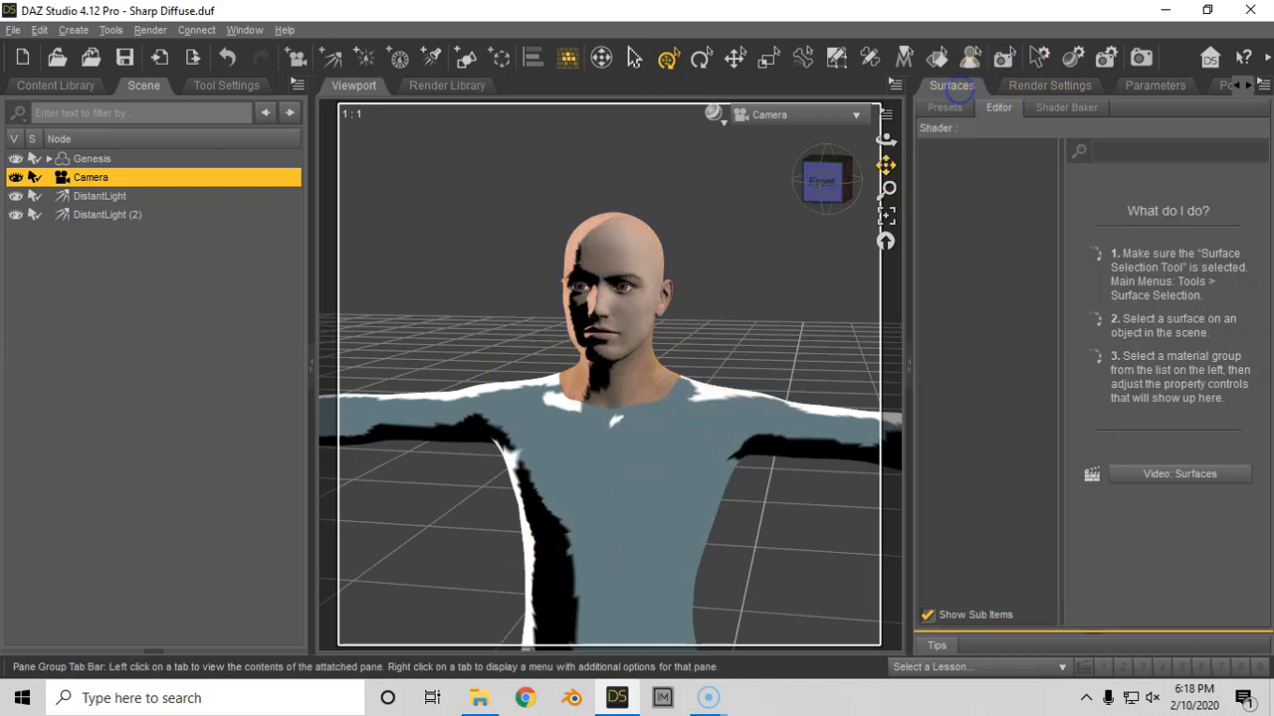
left_click(120, 159)
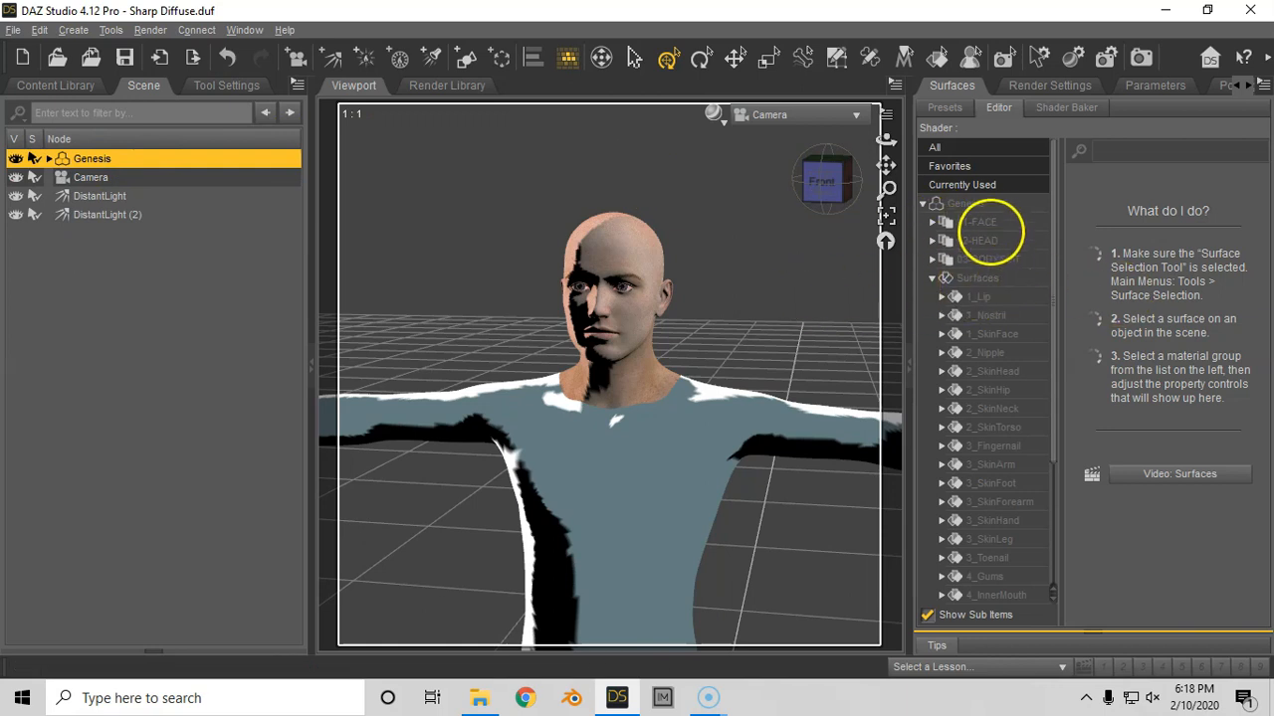
left_click(985, 223)
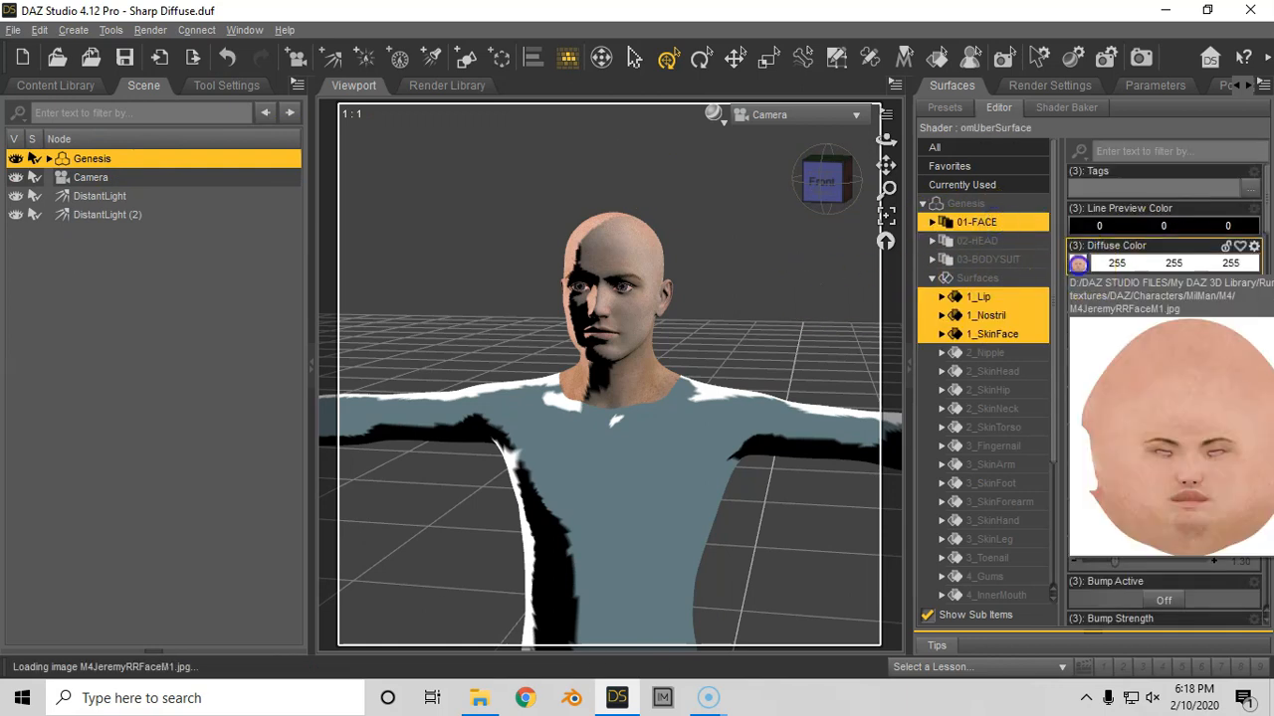
left_click(1078, 262)
left_click(1079, 301)
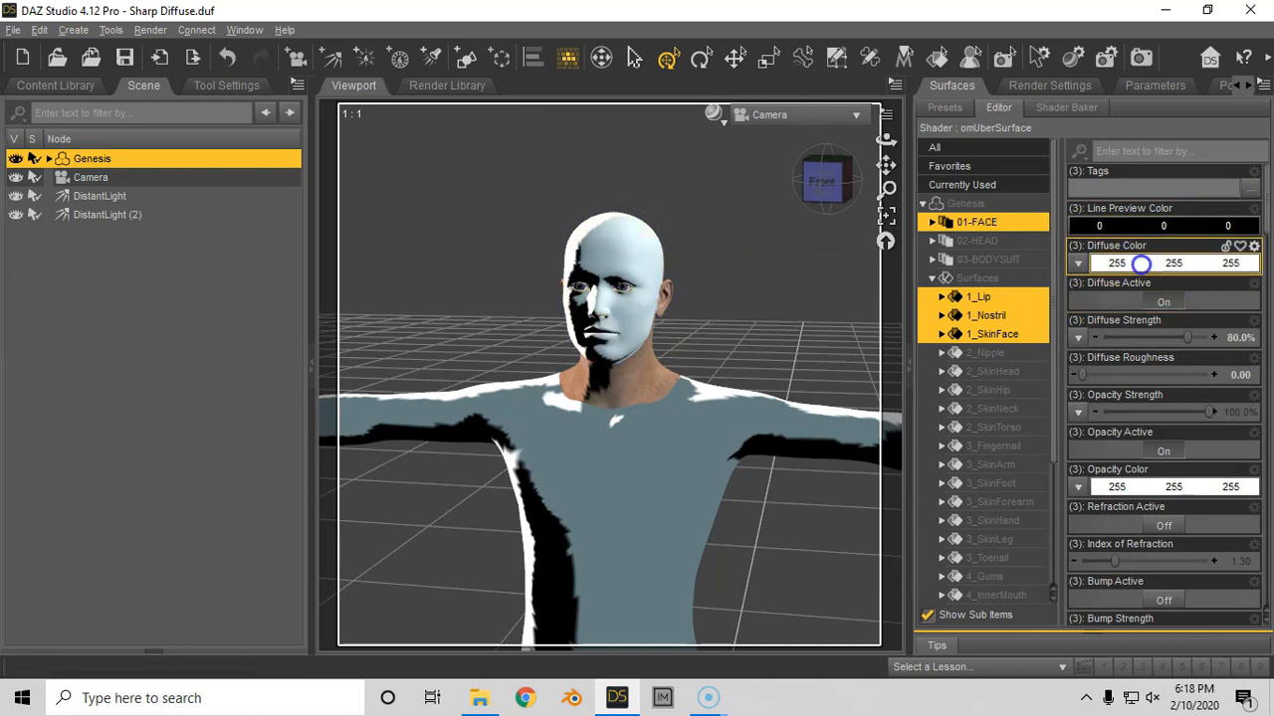
- Set the Diffuse Color of the 01-FACE surfaces to the saved custom skin tone (239, 187, 166)
left_click(1140, 262)
left_click(606, 409)
left_click(744, 479)
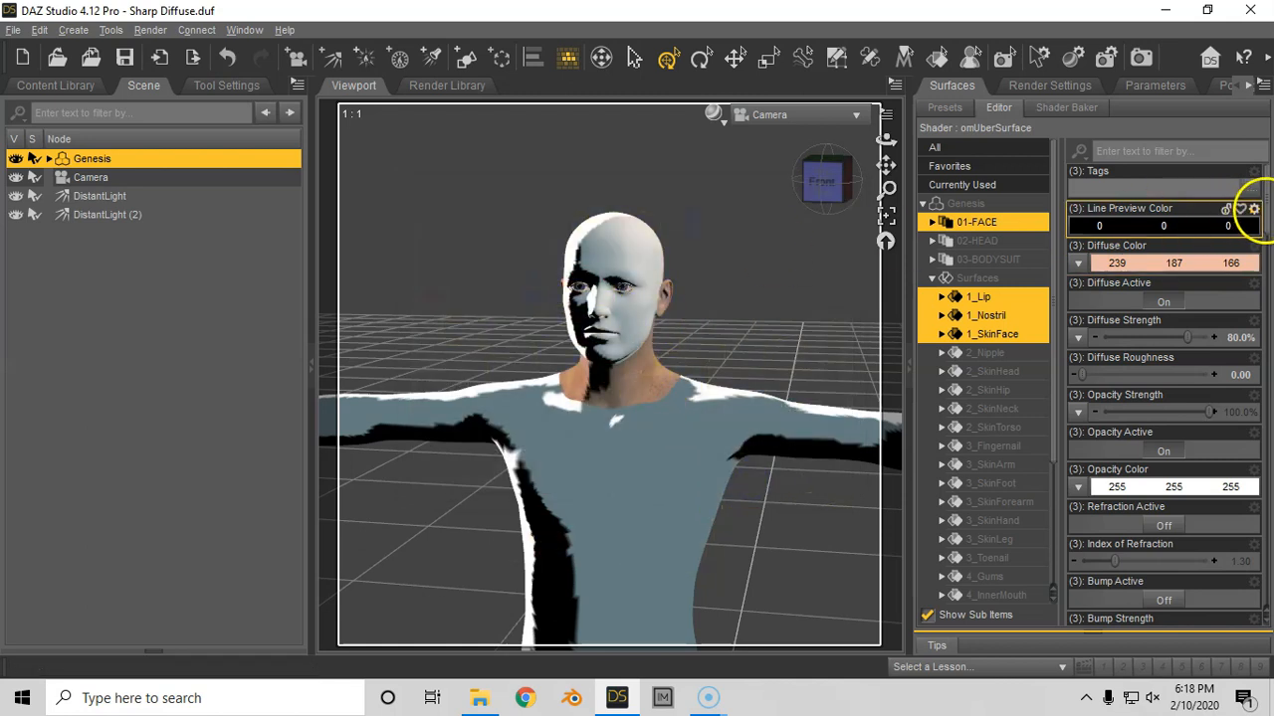
- Remove the image map from the Specular Color of the 01-FACE surfaces
left_click_drag(1265, 211, 1232, 320)
left_click(1077, 301)
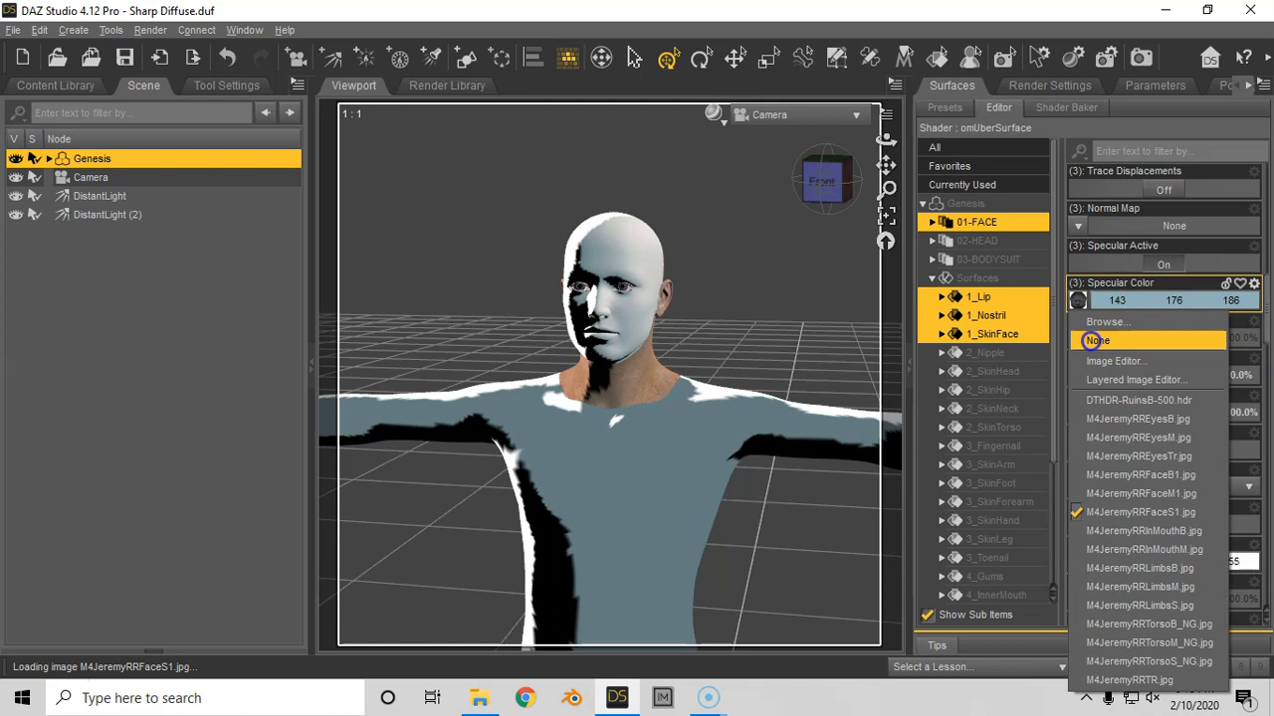
left_click(1094, 340)
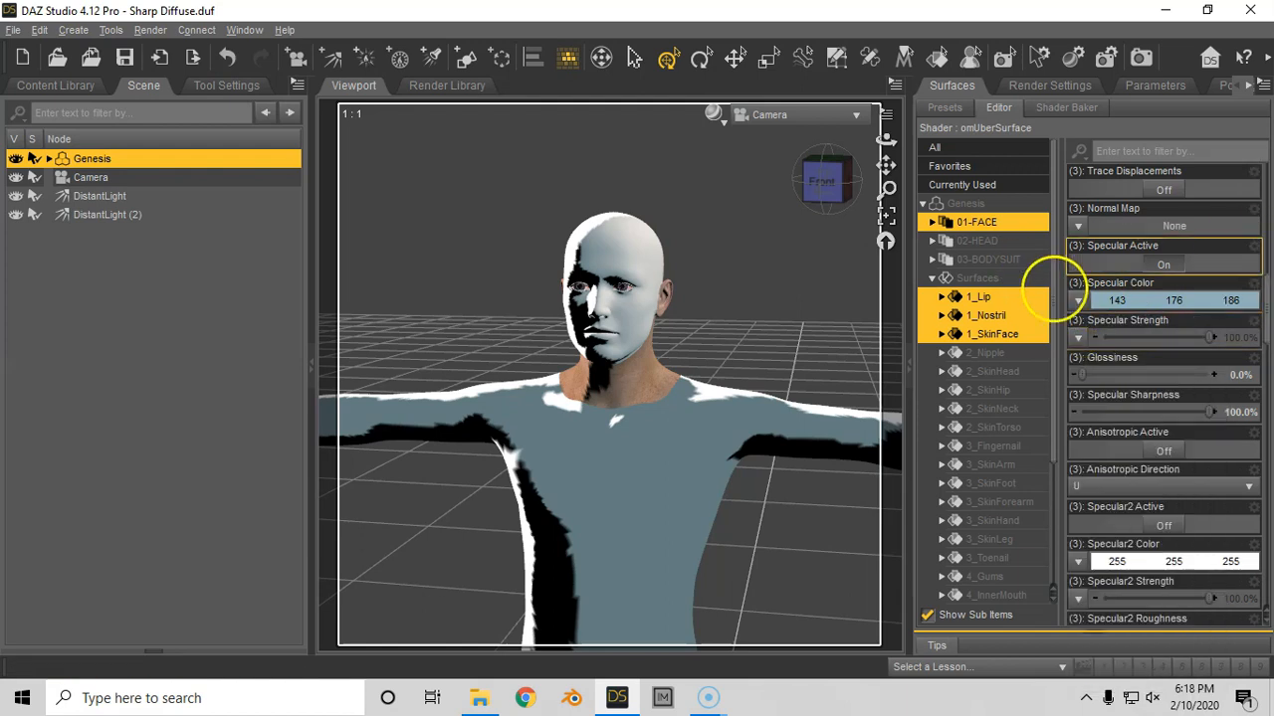
- Set the Specular Color of the 01-FACE surfaces to the saved skin tone (239, 187, 166) and test render the scene
left_click(1144, 299)
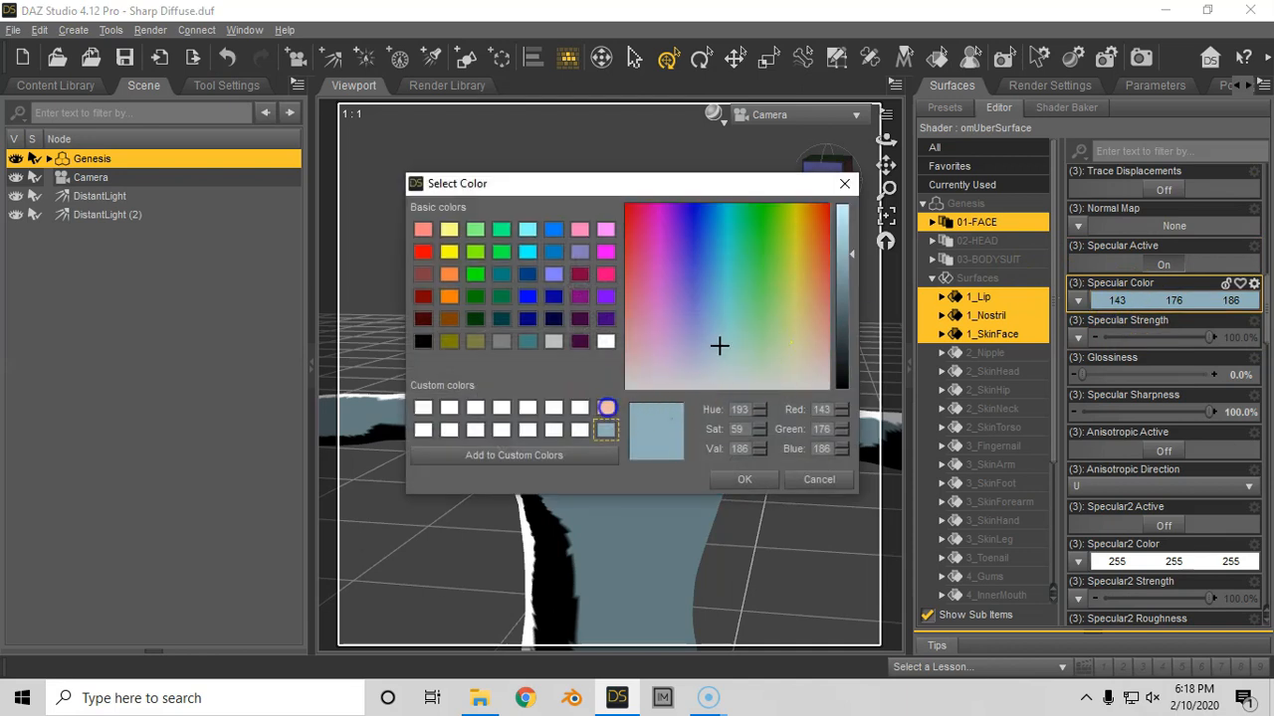
left_click(607, 408)
left_click(744, 480)
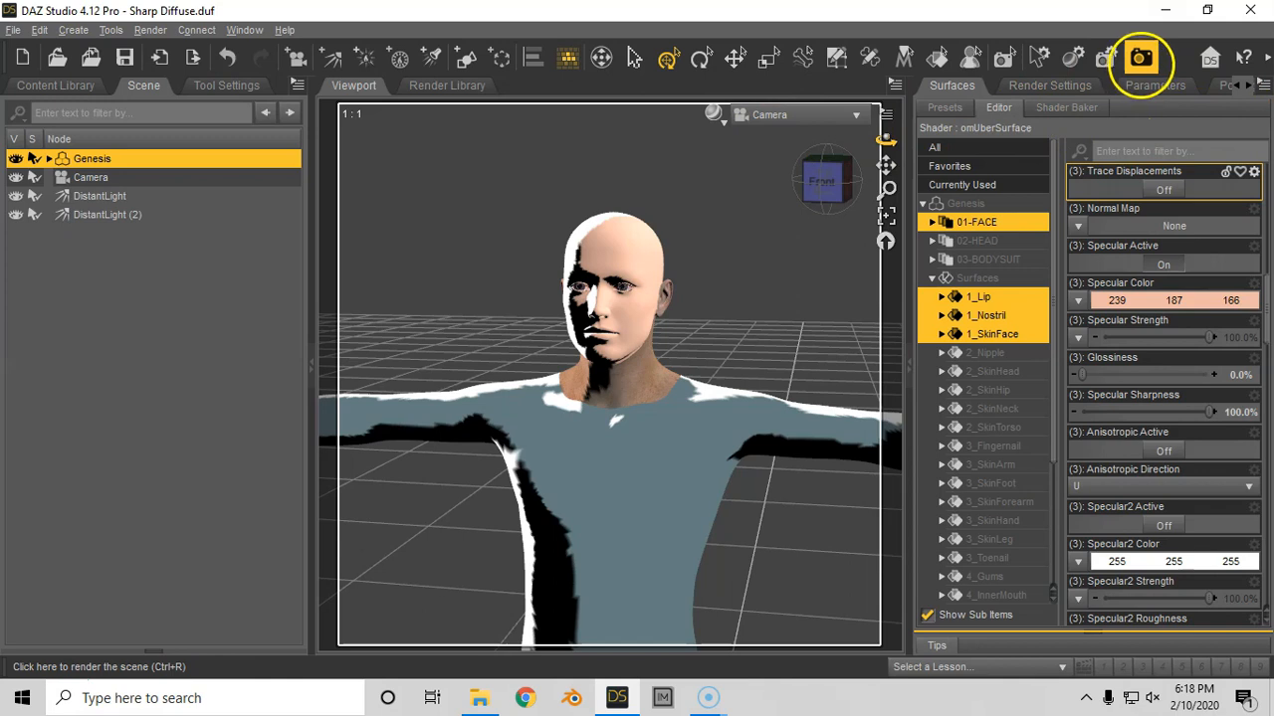
left_click(1141, 58)
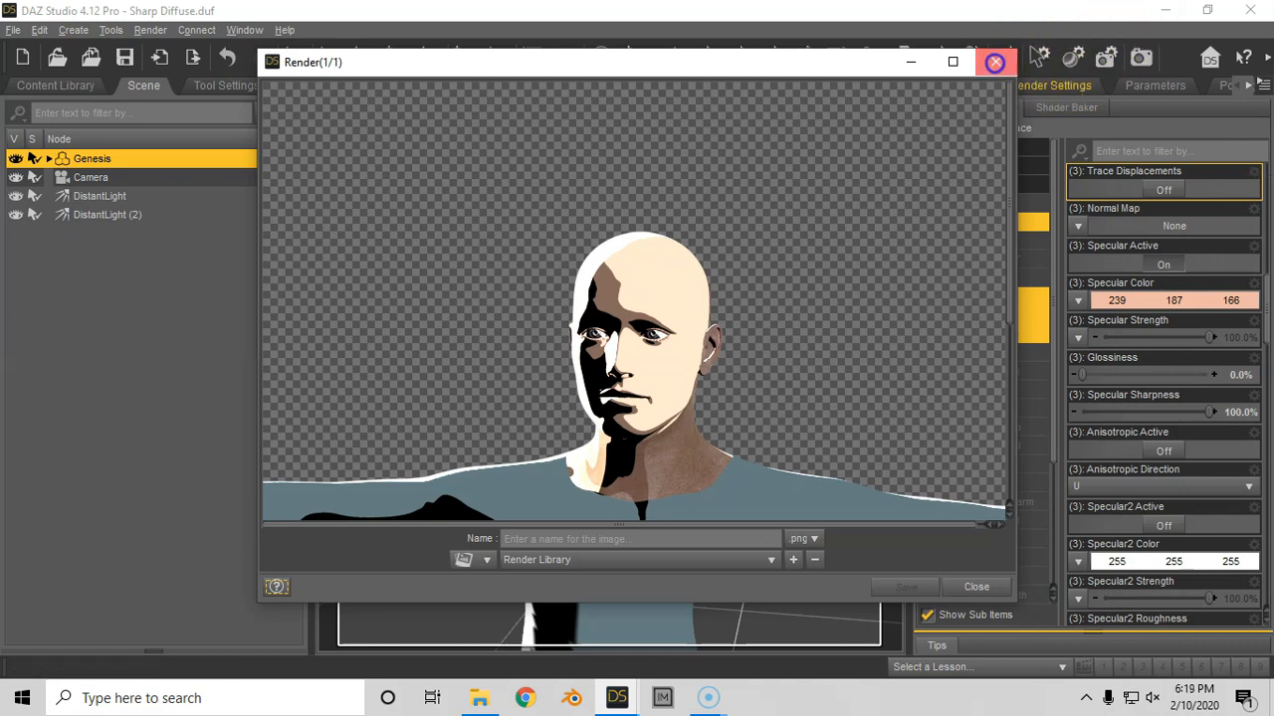
left_click(995, 62)
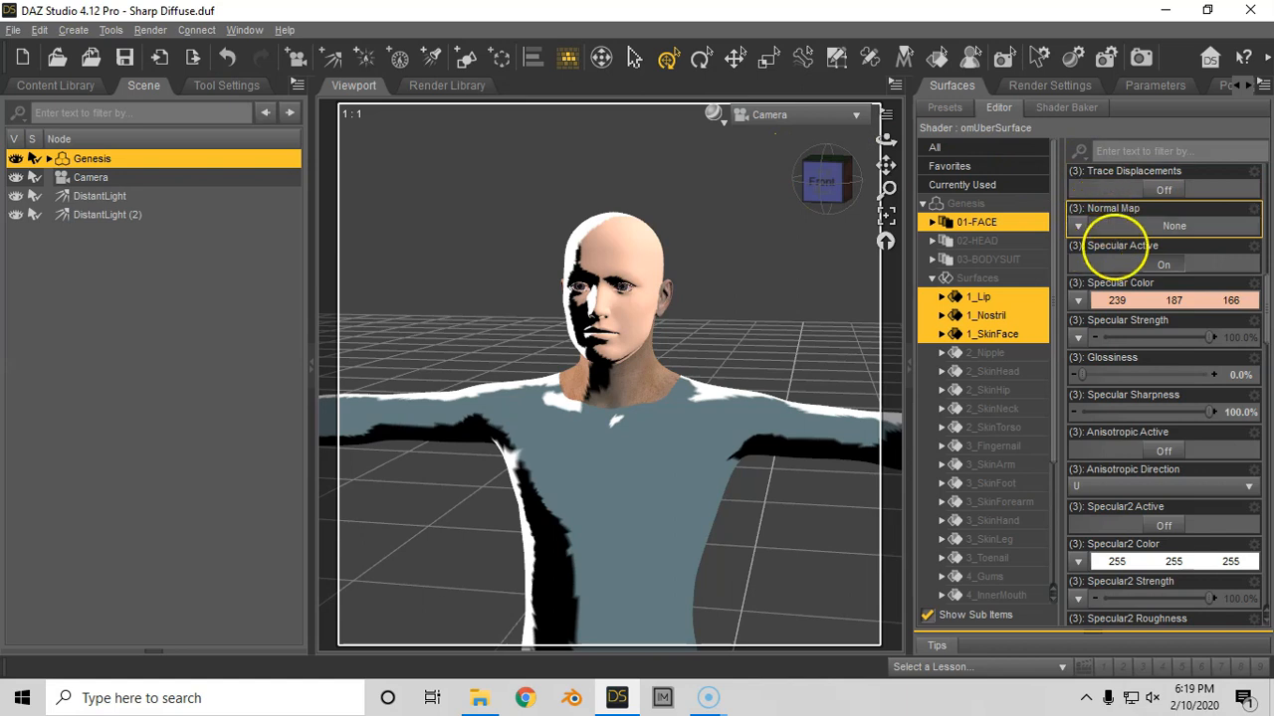
- Load Basic_Face_Texture as the Diffuse Color map of the 01-FACE surfaces and test render the scene
left_click_drag(1264, 321, 1269, 187)
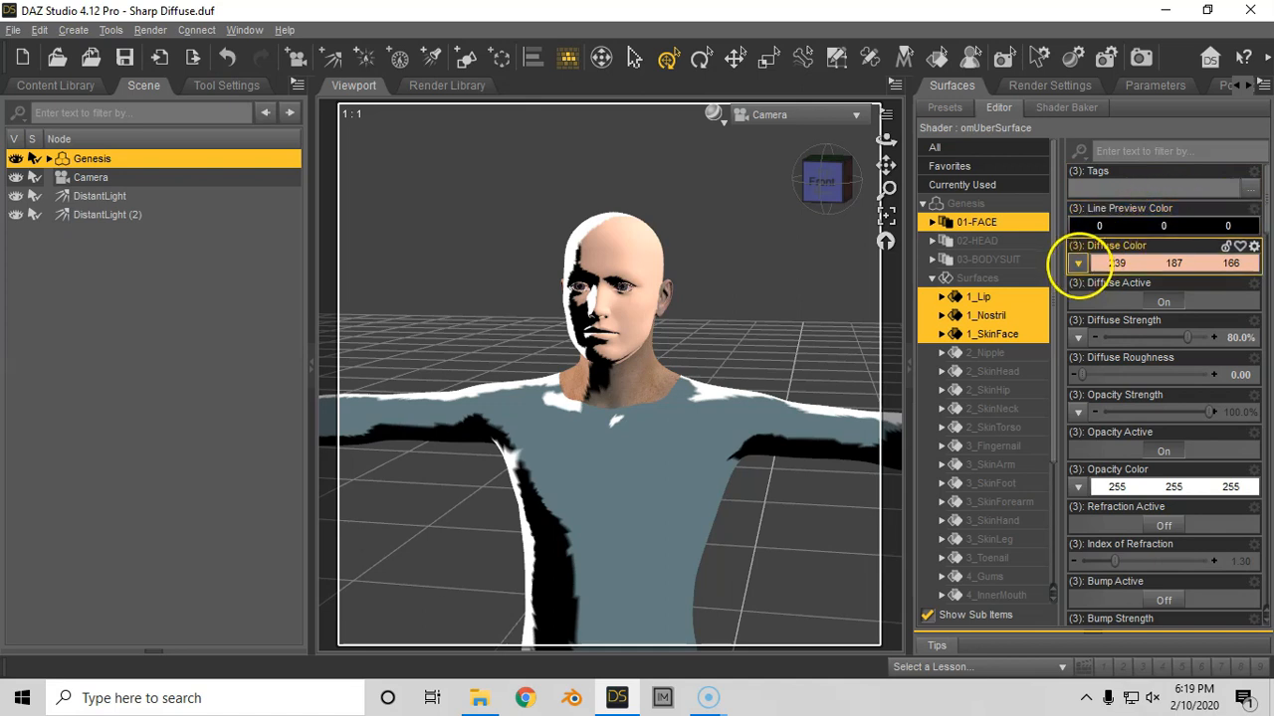
left_click(1078, 263)
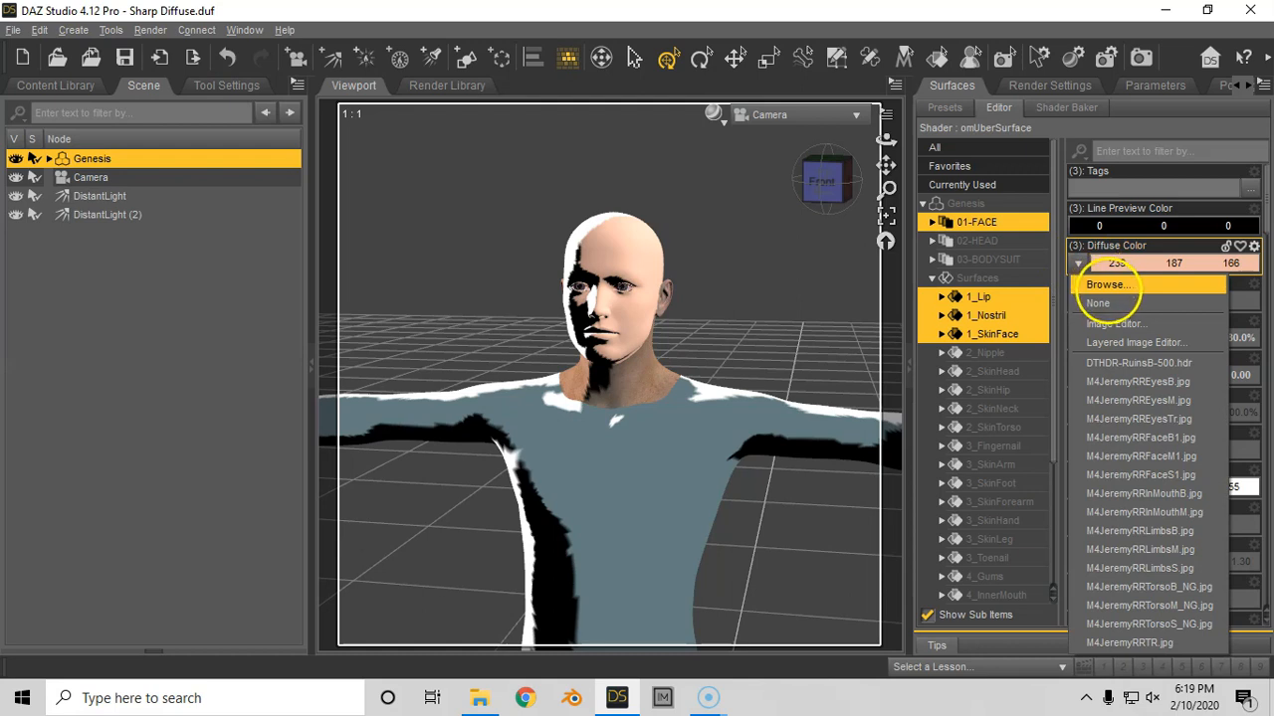
left_click(1104, 284)
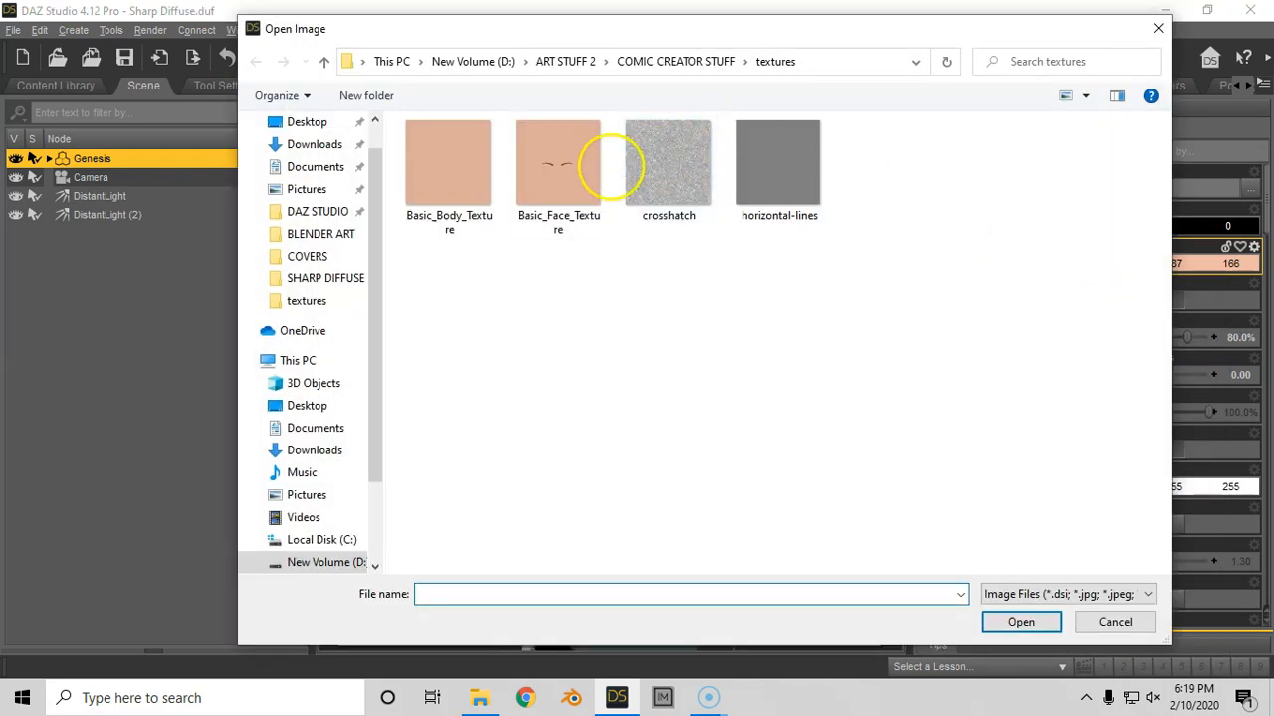
double_click(564, 166)
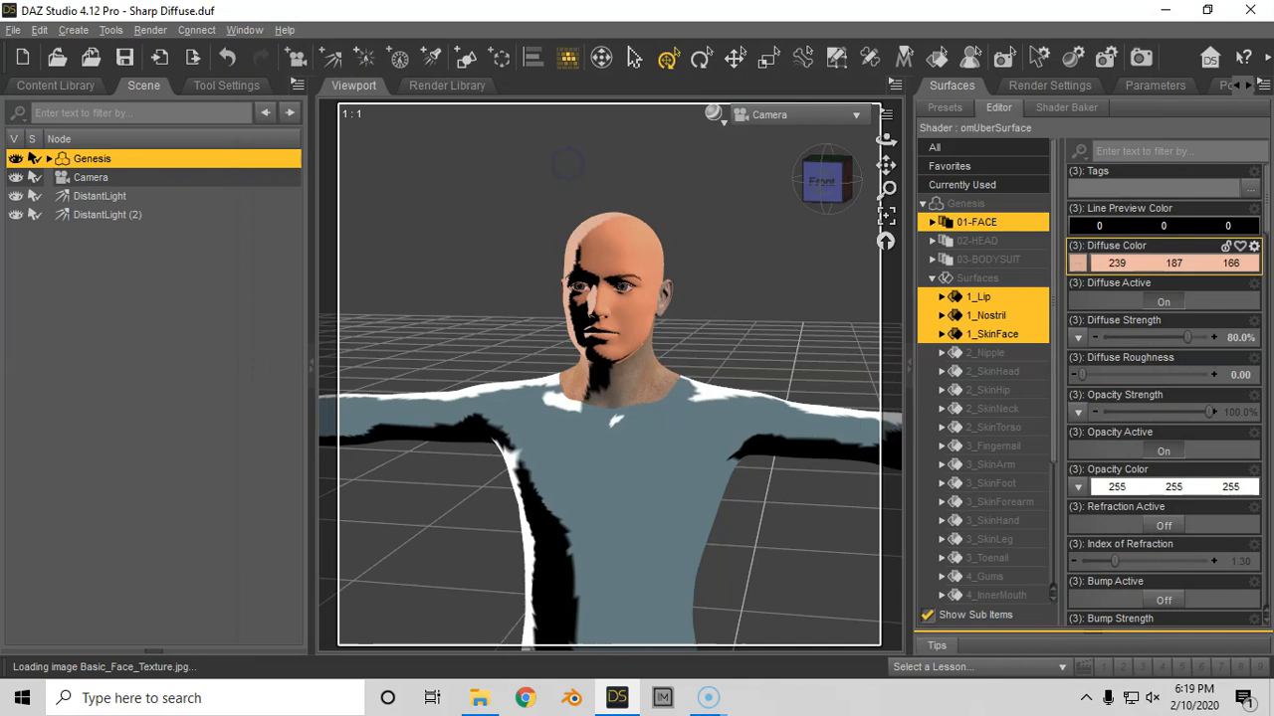
mouse_move(1075, 263)
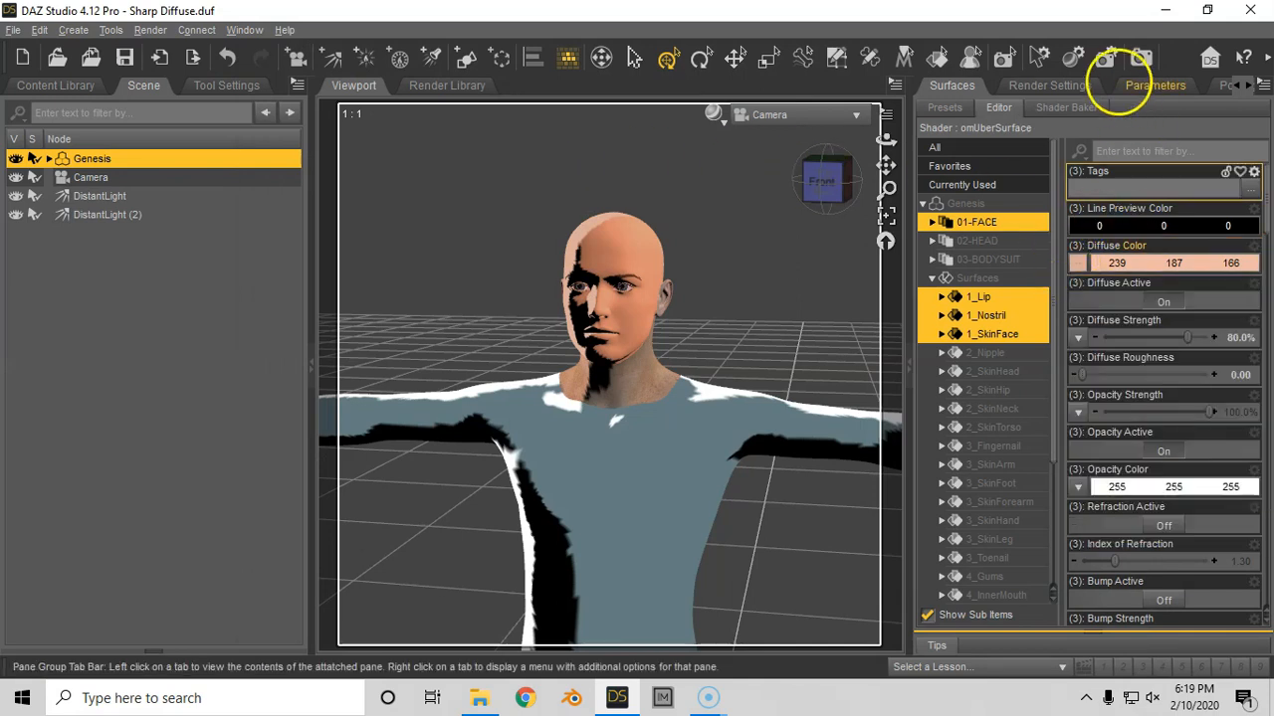
left_click(1140, 57)
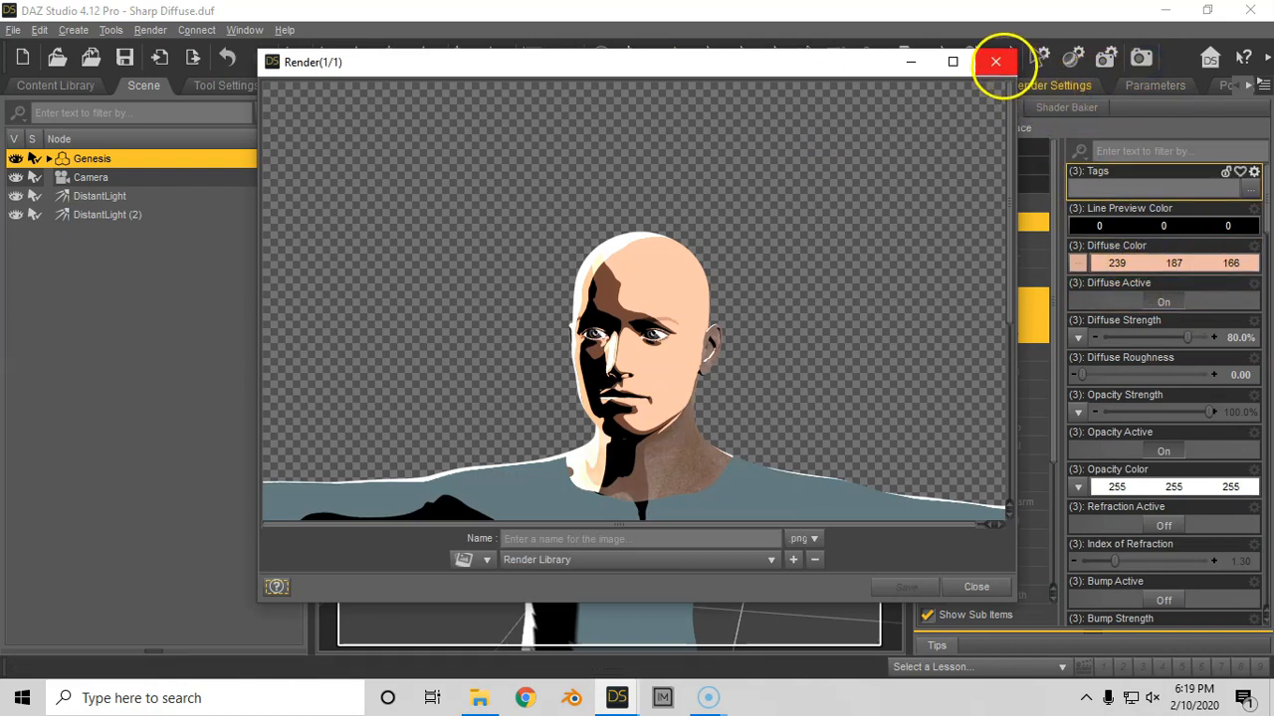
left_click(995, 62)
- Set the Diffuse Color of the 01-FACE surfaces to white (255, 255, 255) and test render the scene
left_click(1146, 263)
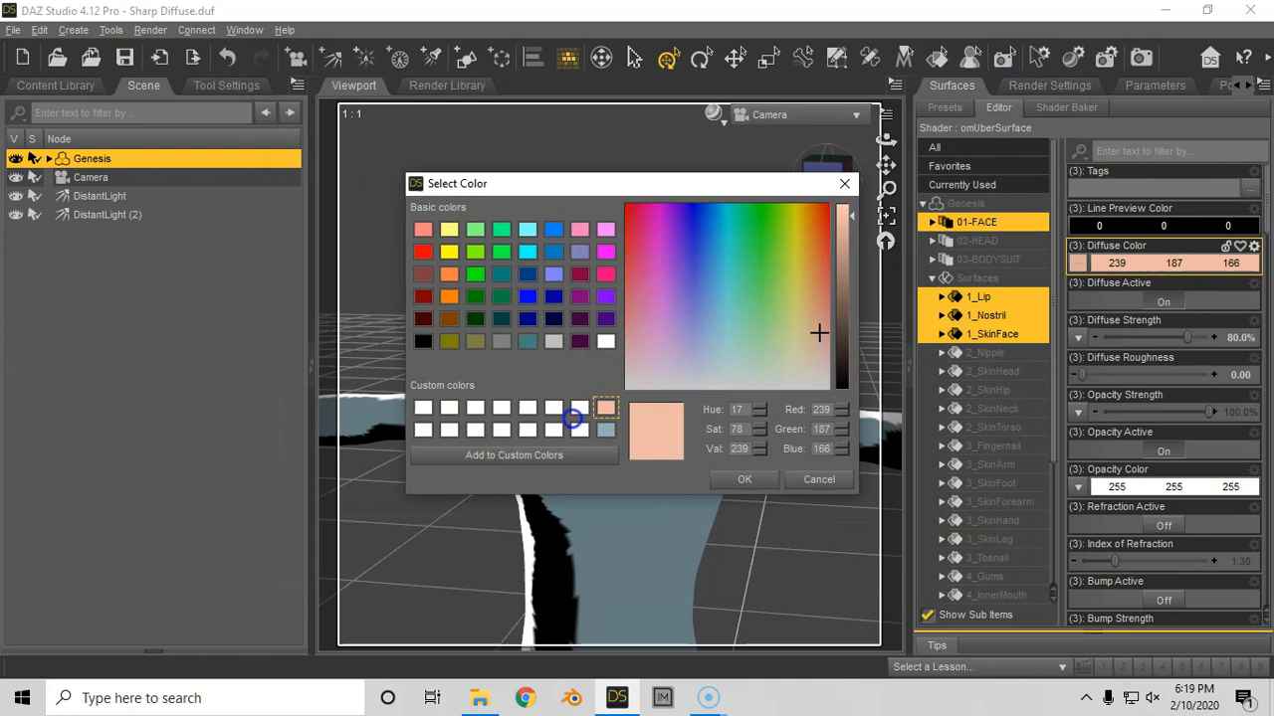
left_click(556, 409)
left_click(744, 479)
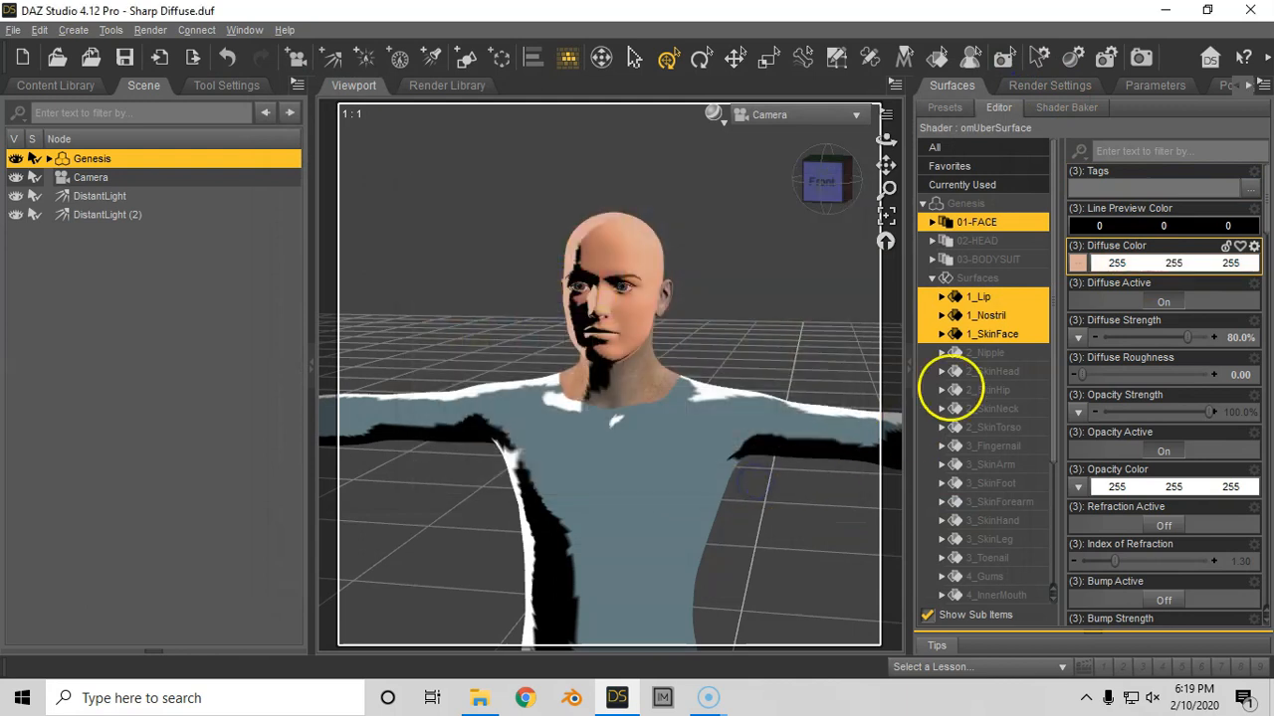
left_click(1140, 57)
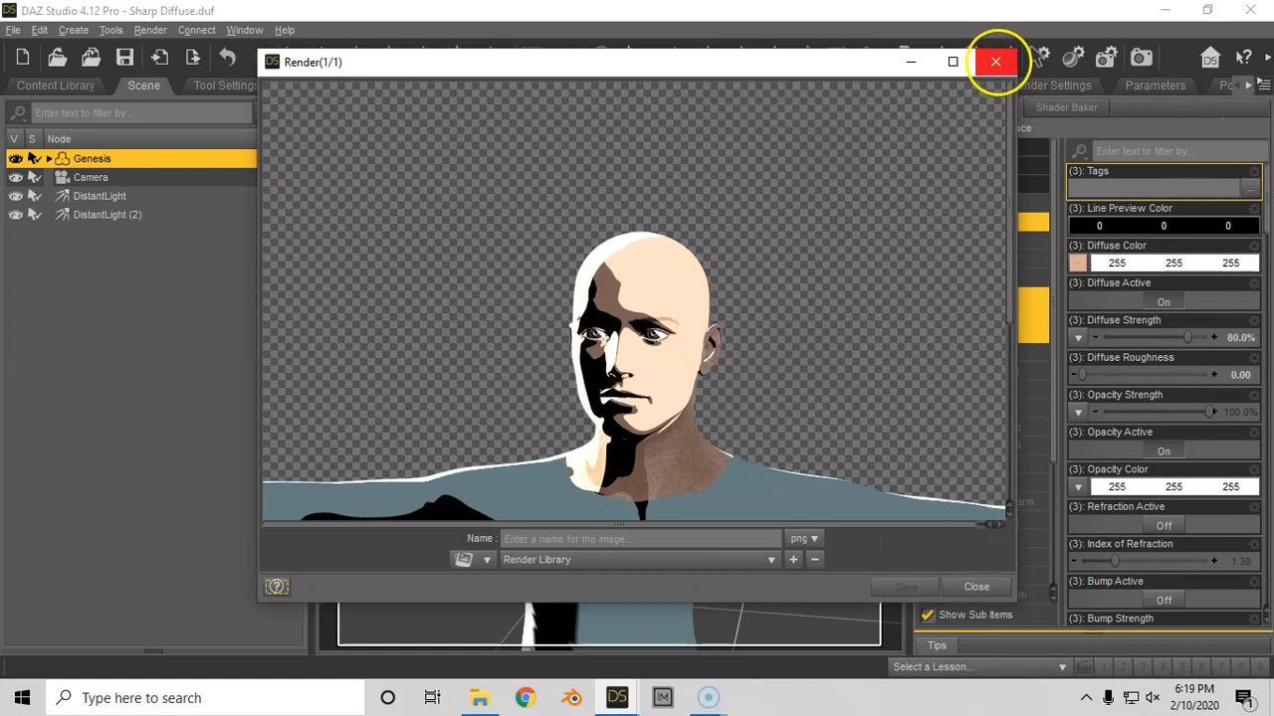
left_click(995, 62)
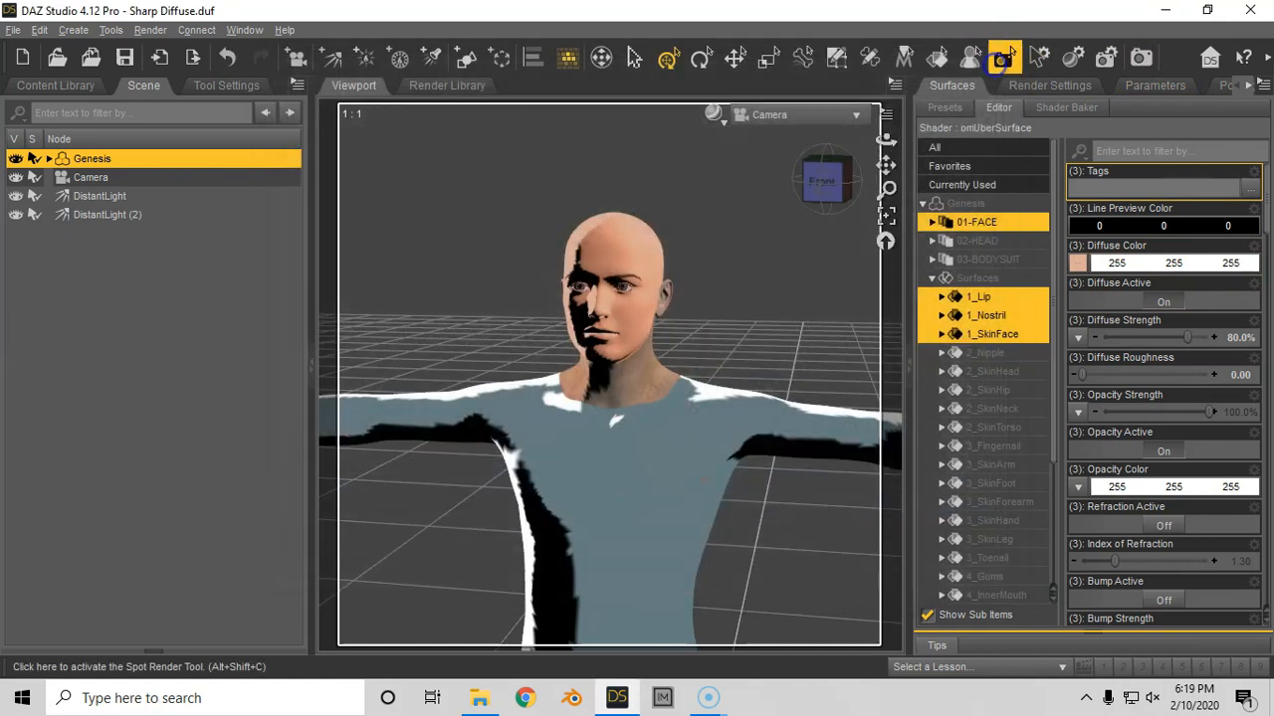
- Select the 02-HEAD surfaces and replace their Diffuse Color map with Basic_Body_Texture
left_click(998, 241)
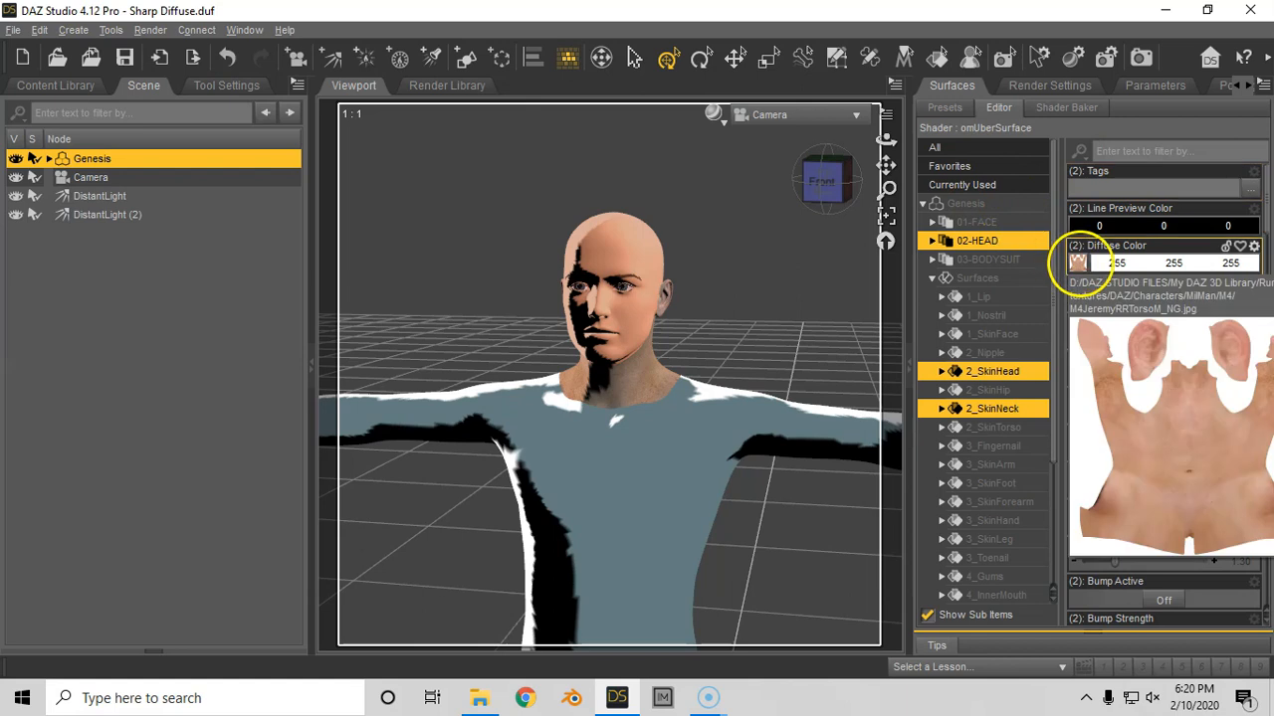
left_click(1077, 263)
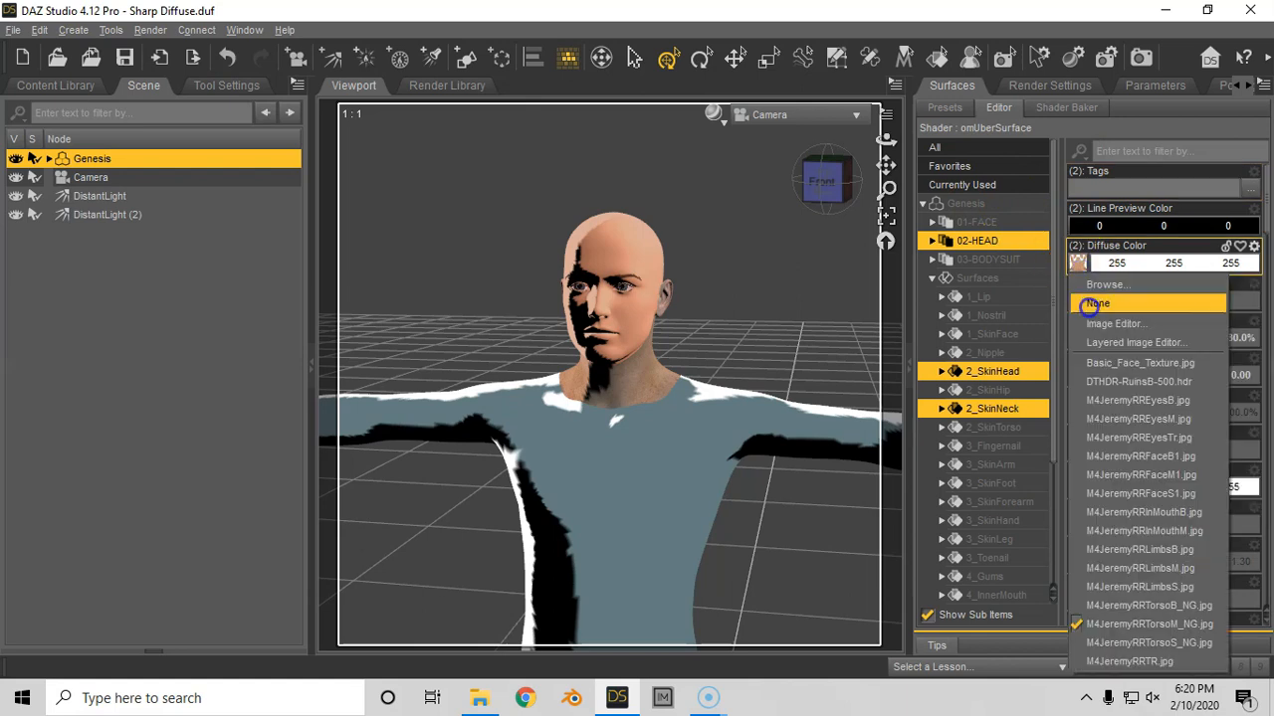
left_click(1095, 303)
left_click(1078, 263)
left_click(1105, 285)
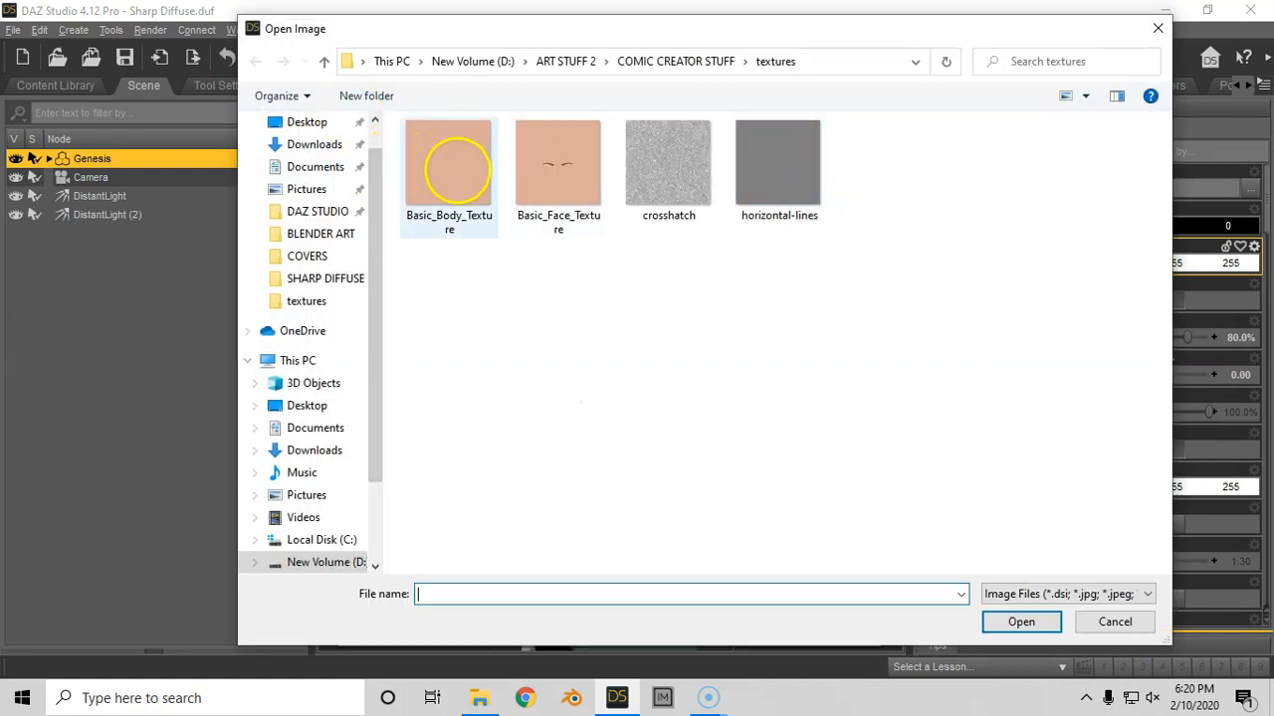
double_click(449, 164)
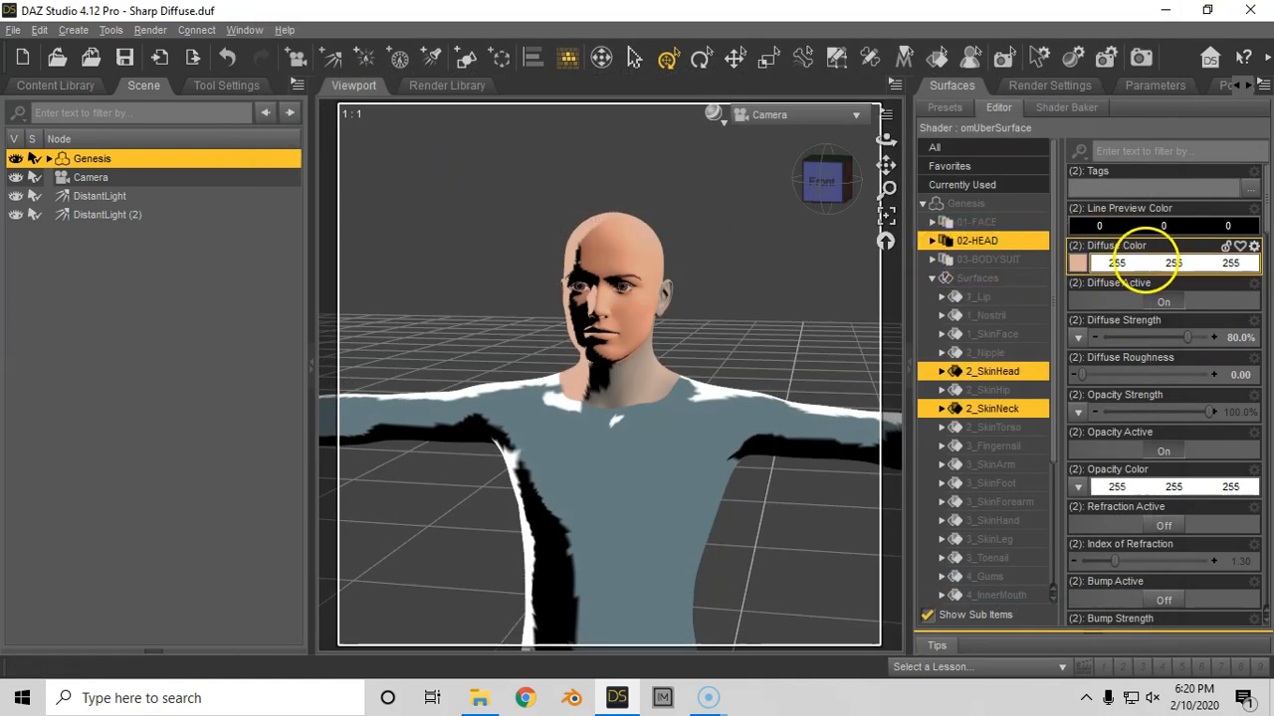
- Remove the Specular Color map of the 02-HEAD surfaces and set the color to the saved skin tone (239, 187, 166)
left_click_drag(1266, 218, 1237, 323)
left_click(1078, 340)
left_click(1091, 337)
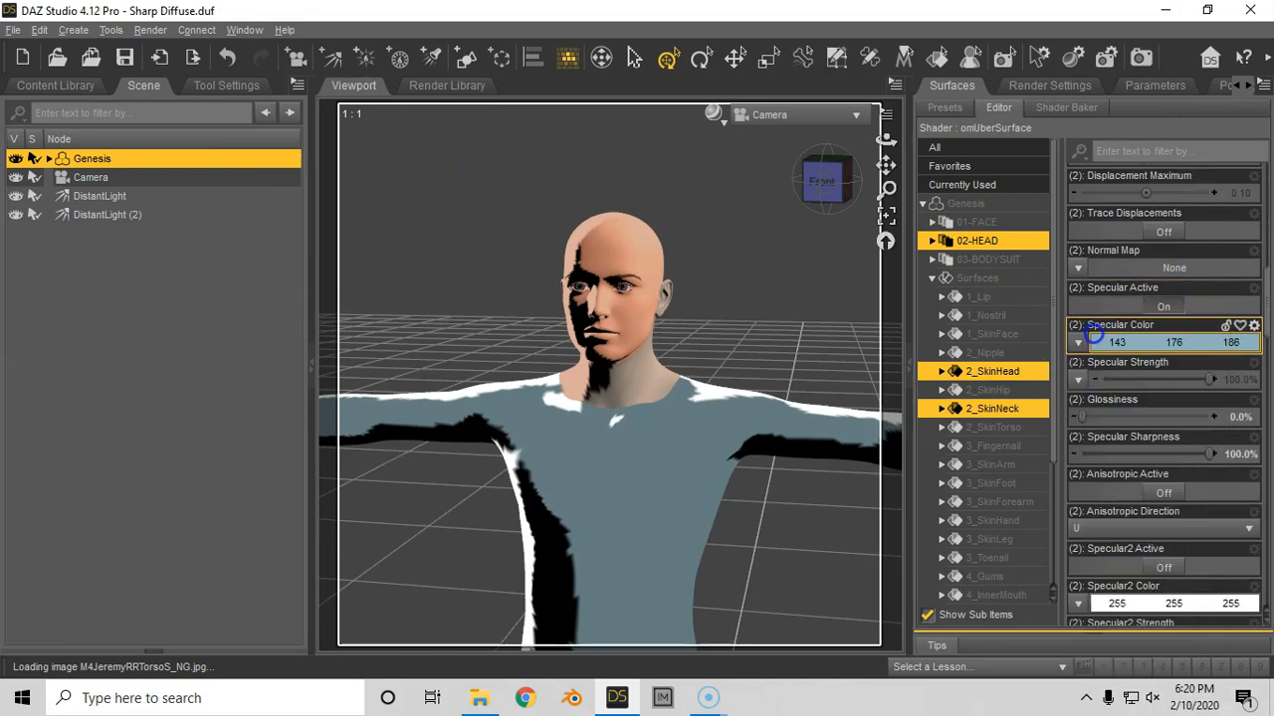
left_click(1151, 344)
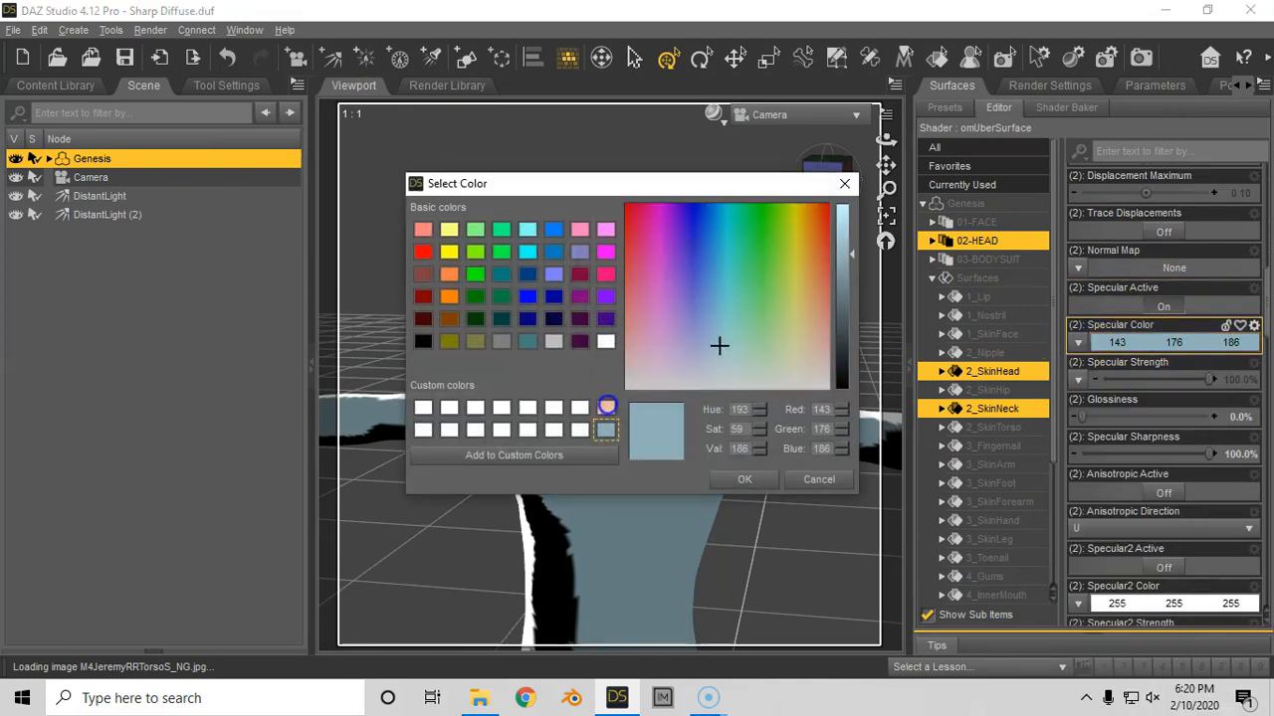
left_click(606, 406)
left_click(744, 478)
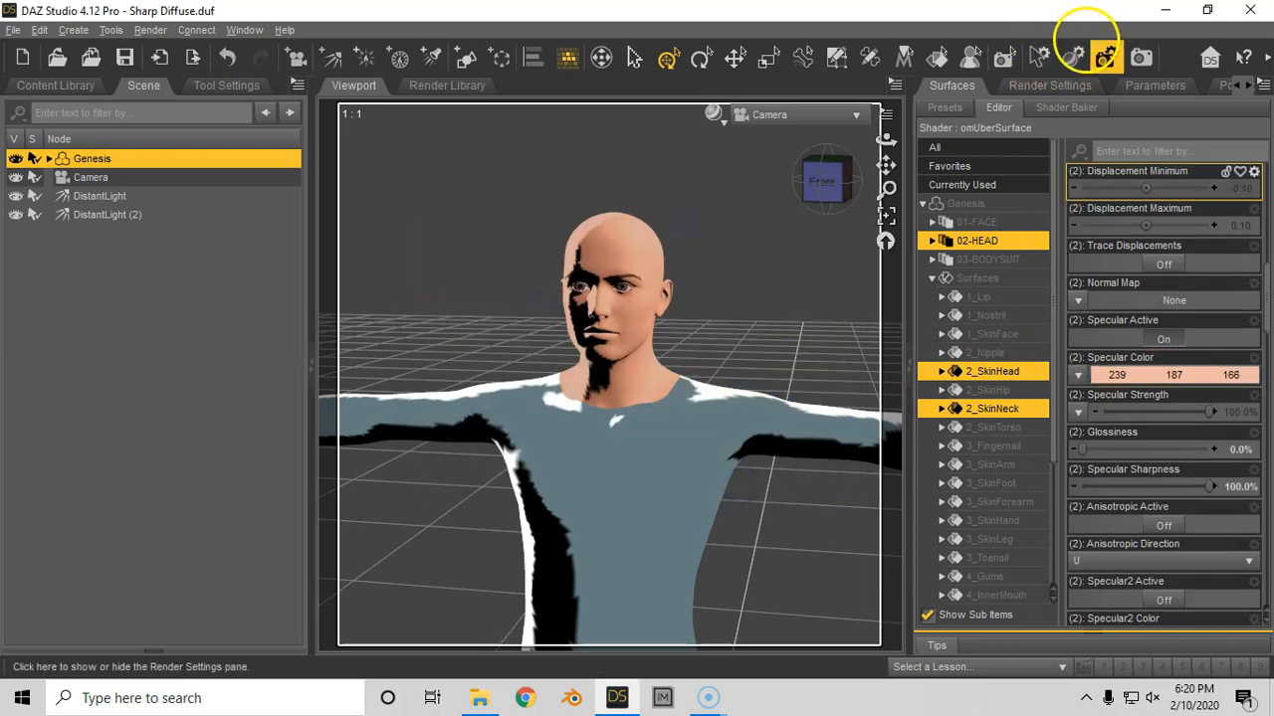
- Render the scene and examine the head and neck skin in the maximized render window
left_click(1106, 56)
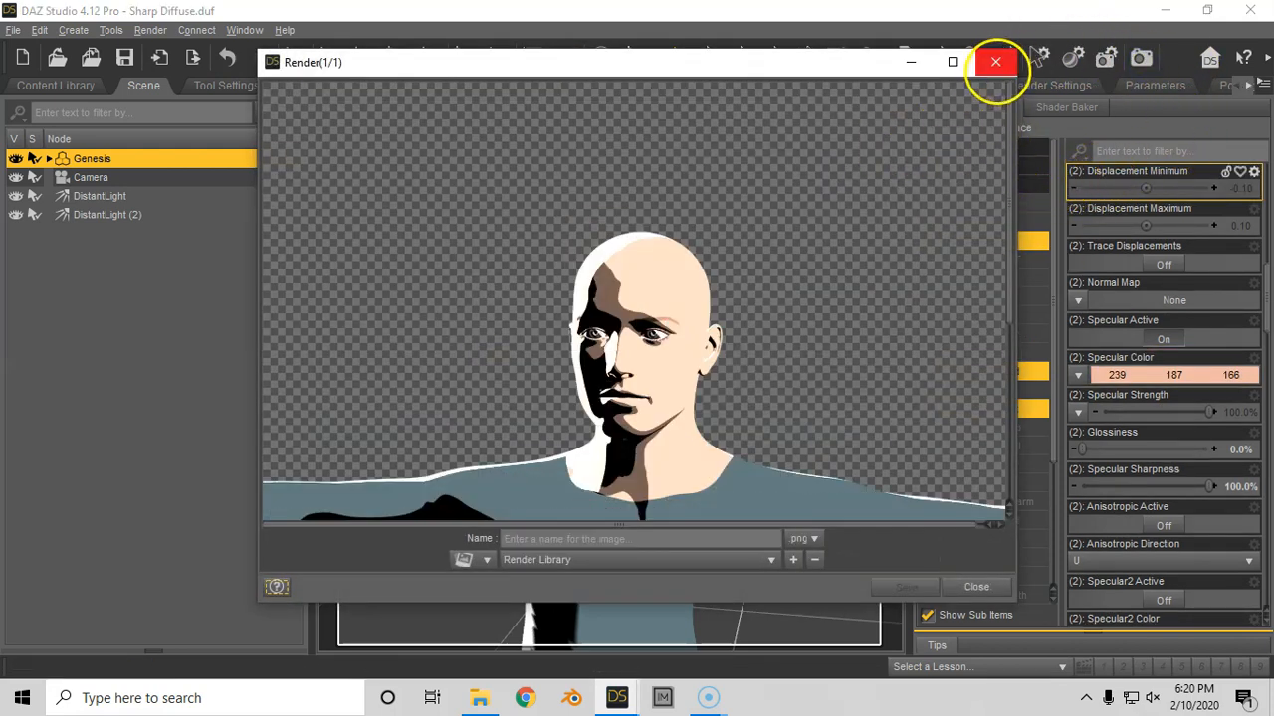
left_click(952, 62)
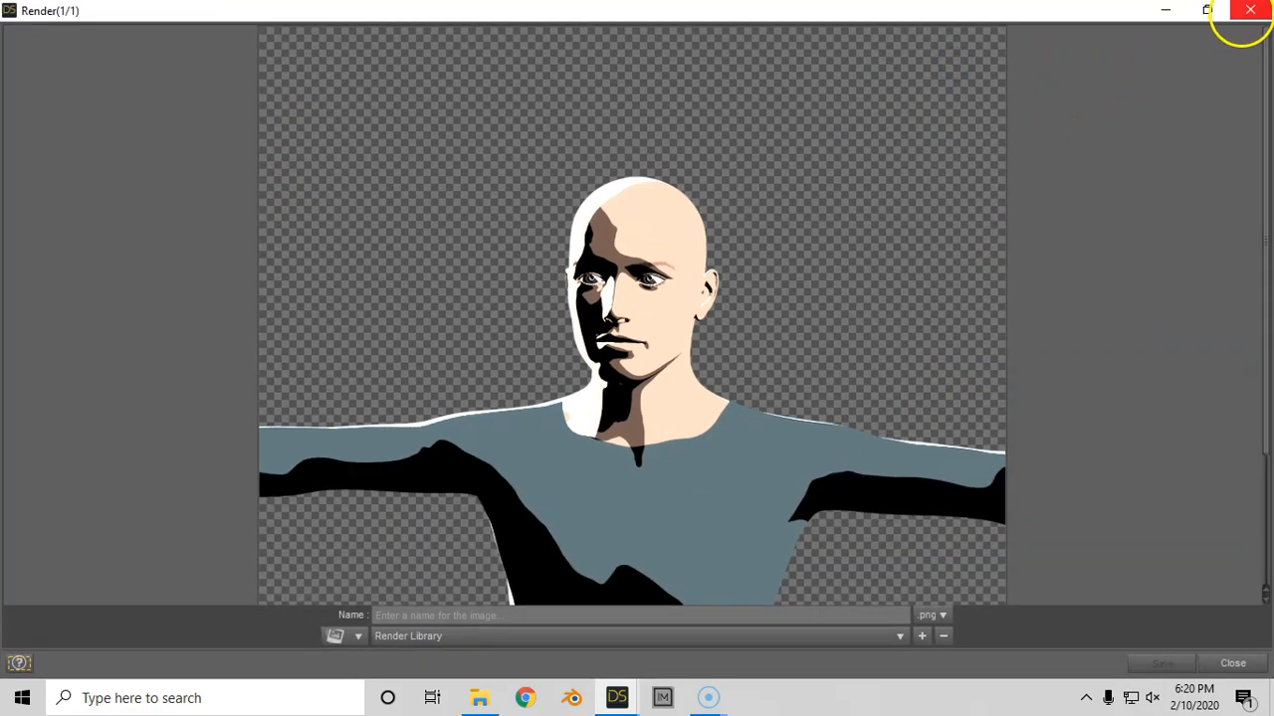
left_click(1250, 10)
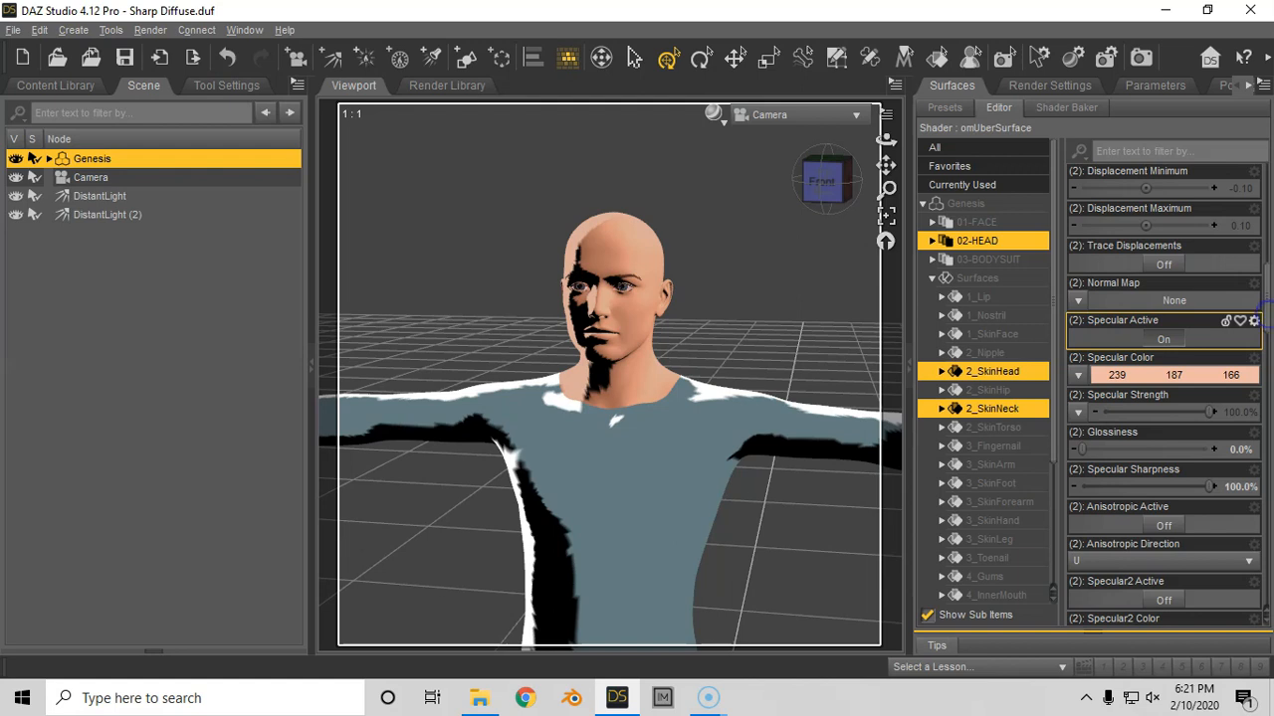
- Remove the Bump Strength map of the 01-FACE surfaces and turn Bump Active on
scroll(1266, 317, "up", 10)
left_click(986, 221)
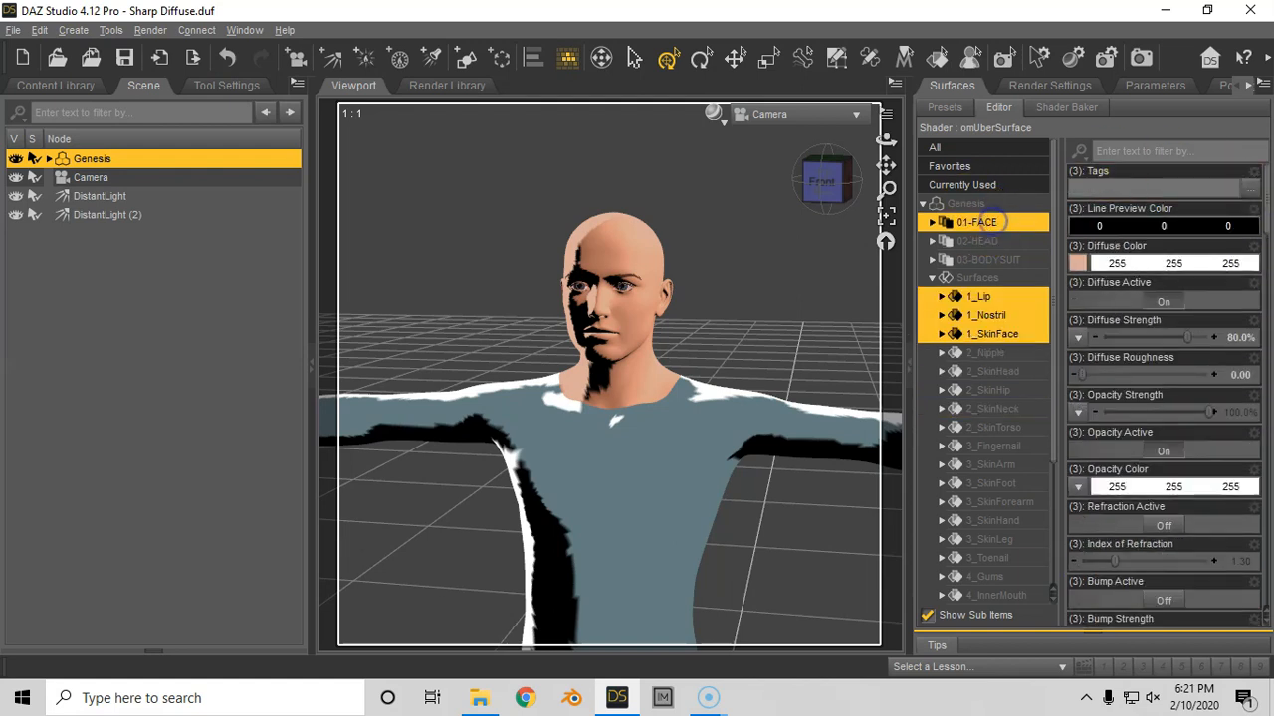
left_click_drag(1266, 220, 1253, 266)
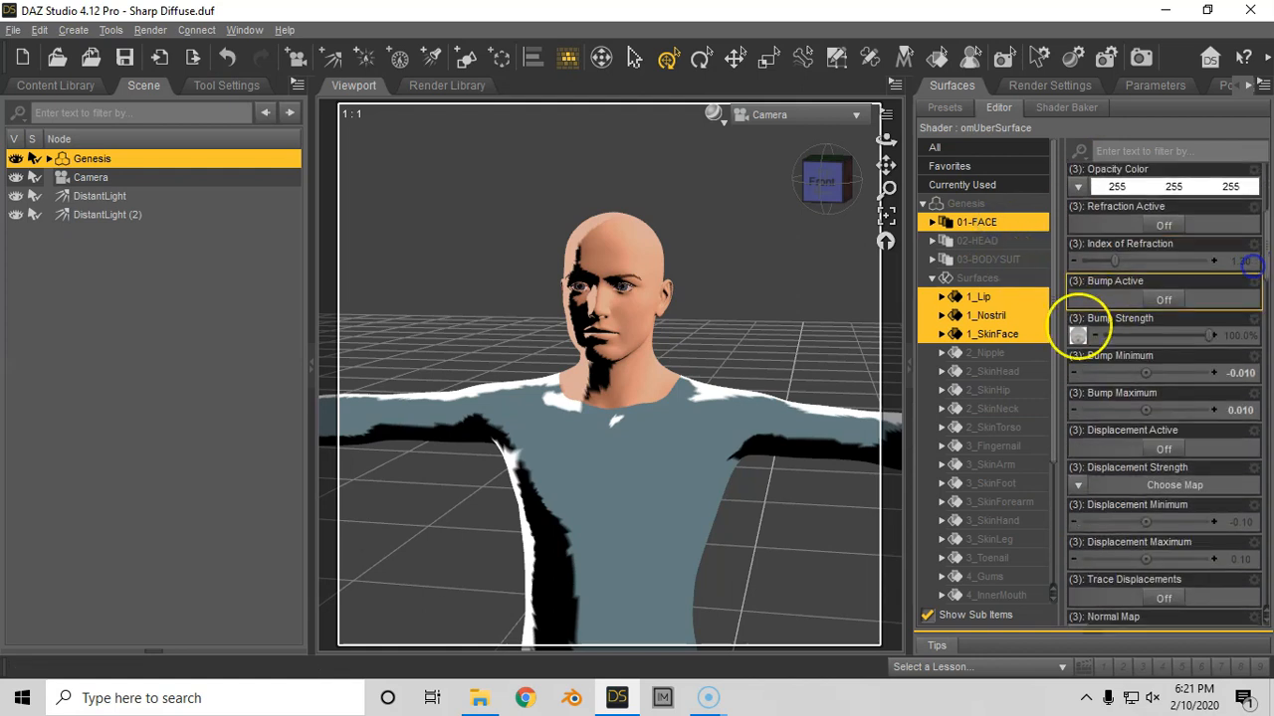
left_click(1078, 335)
left_click(1085, 328)
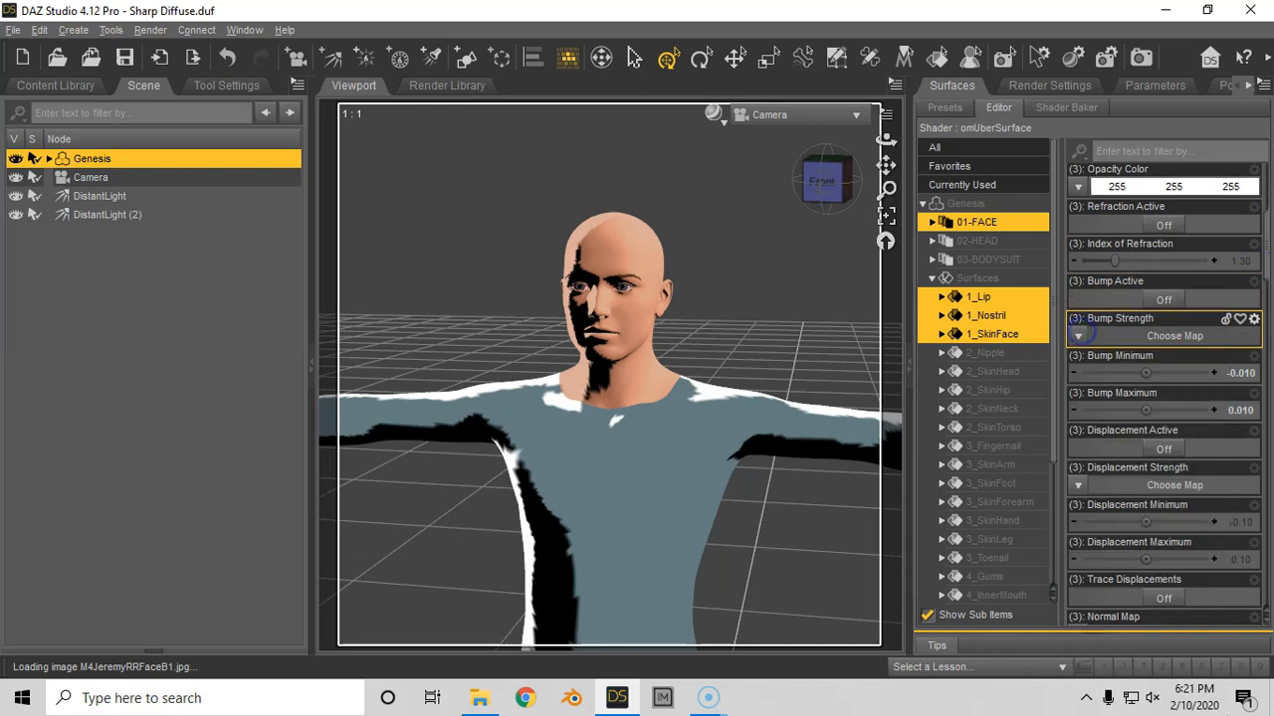
left_click(1163, 300)
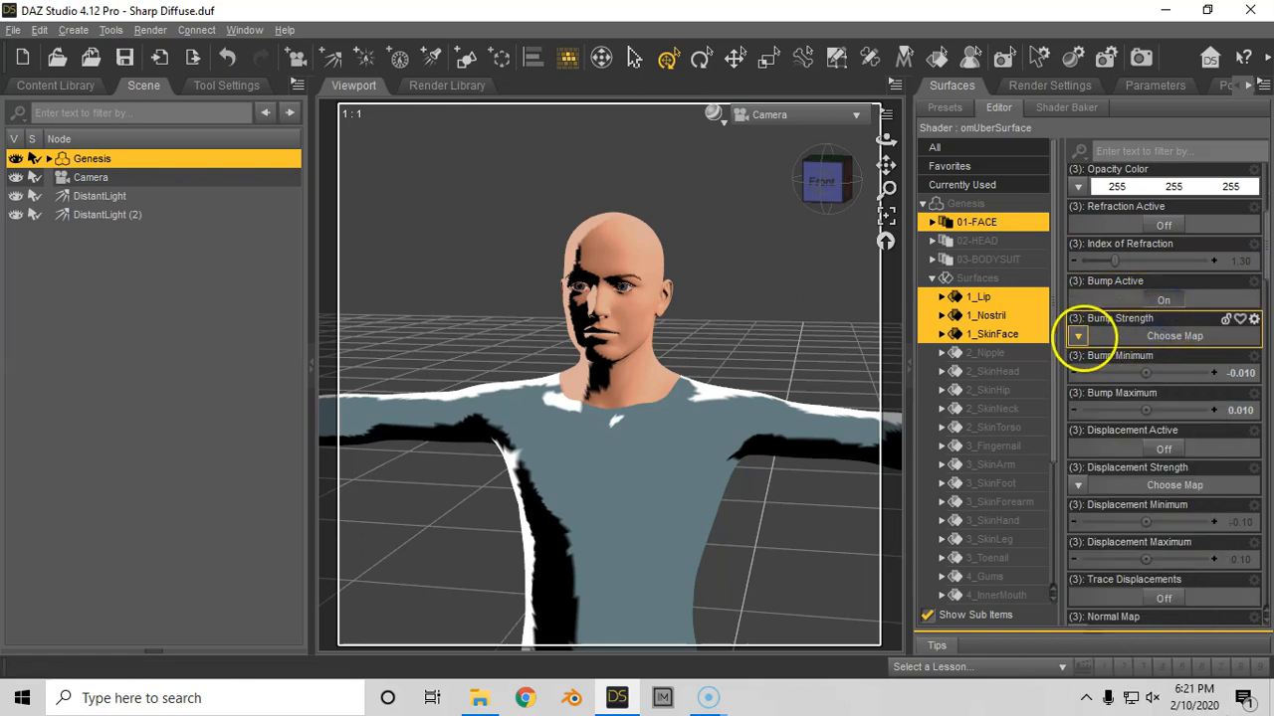
- Load the crosshatch image as the Bump Strength map of the 01-FACE surfaces and test render the scene
left_click(1080, 336)
left_click(1089, 314)
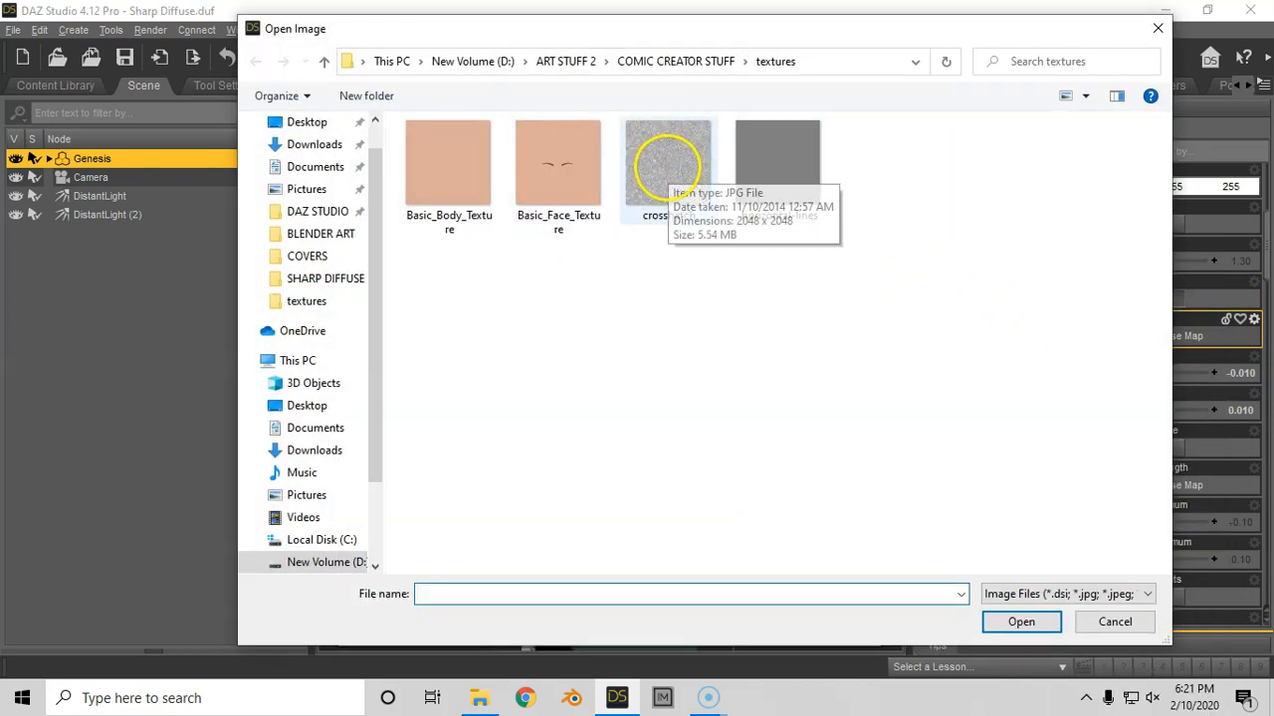
double_click(666, 164)
mouse_move(1085, 337)
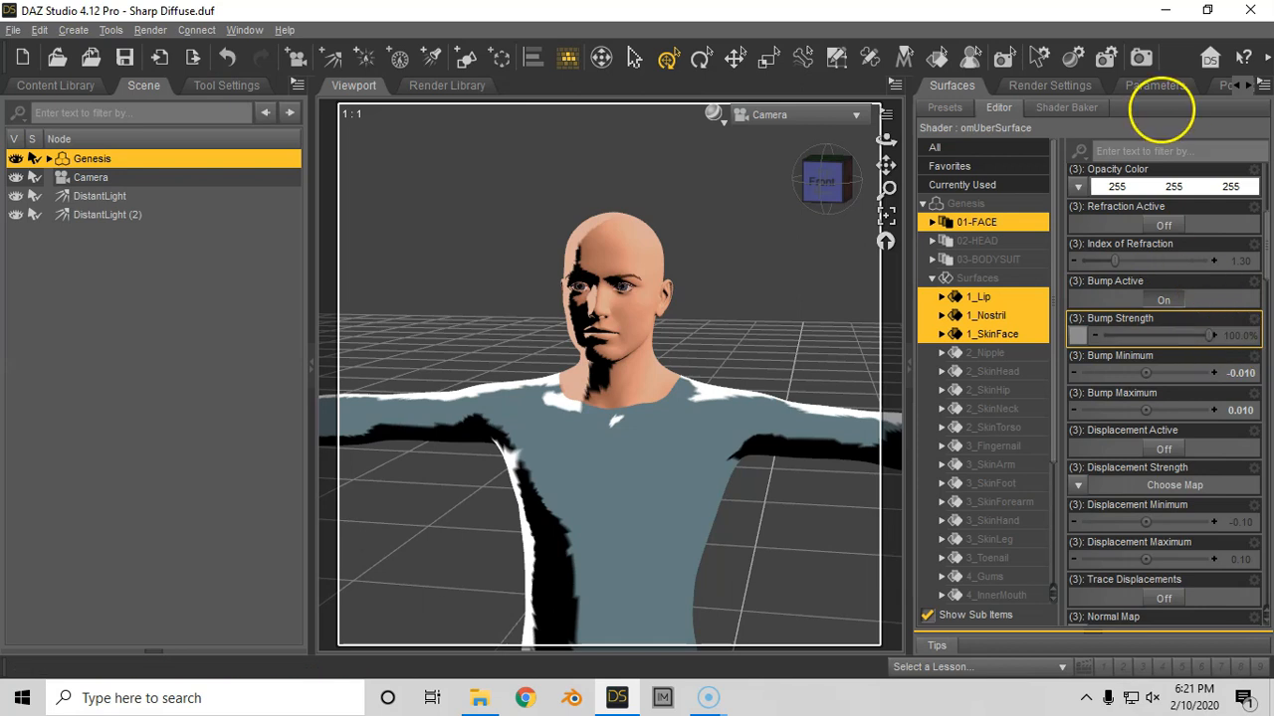
left_click(1139, 57)
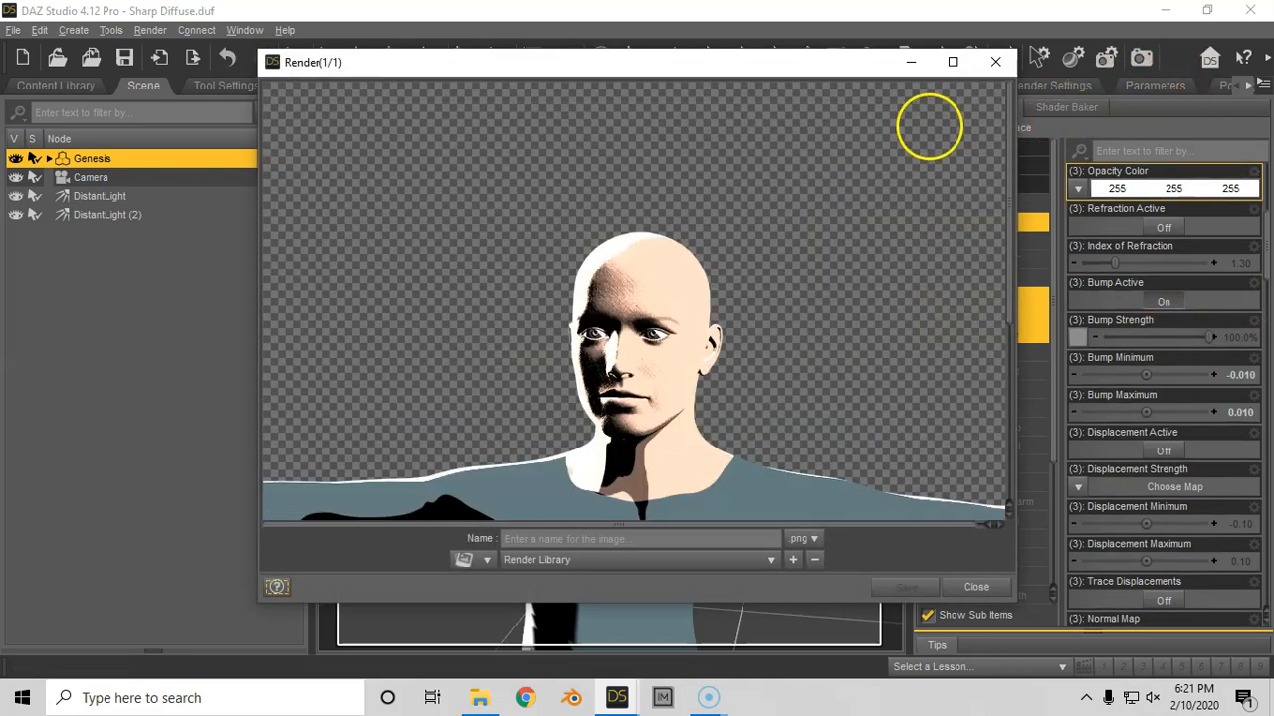
left_click(995, 61)
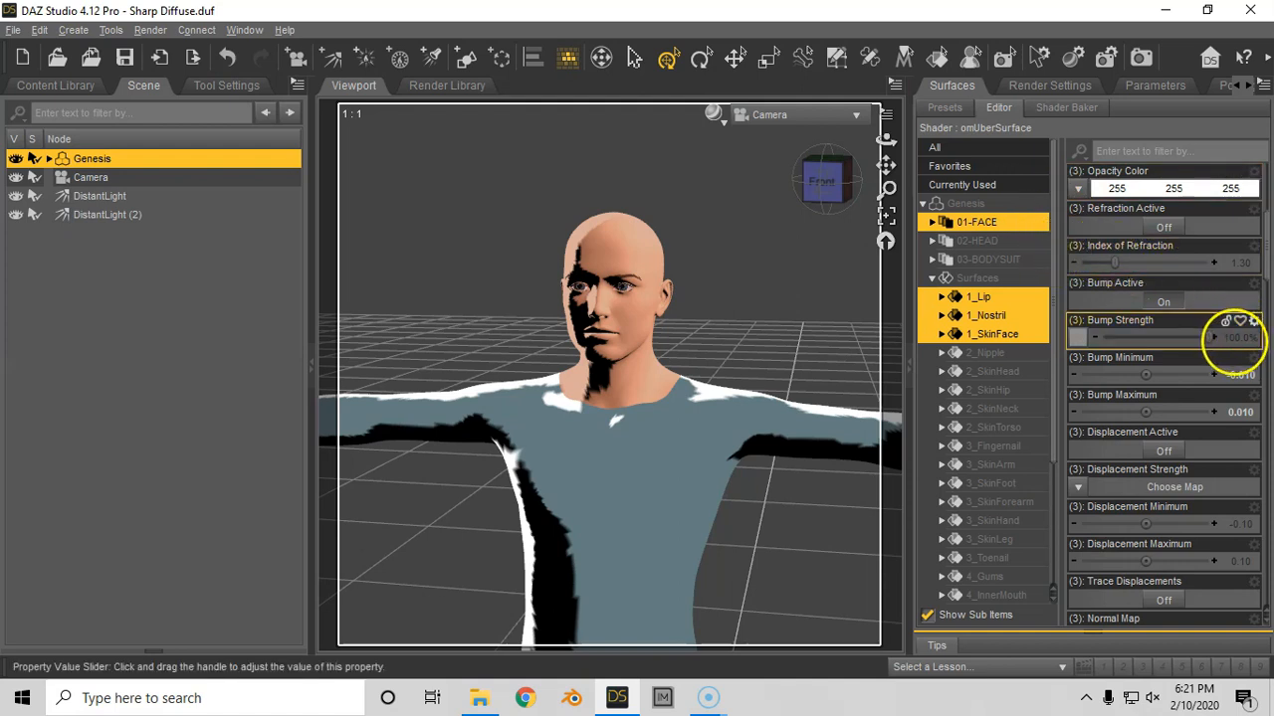
- Set the Bump Strength of the 01-FACE surfaces to 20% and test render the scene
left_click(1233, 338)
type("20")
key("Return")
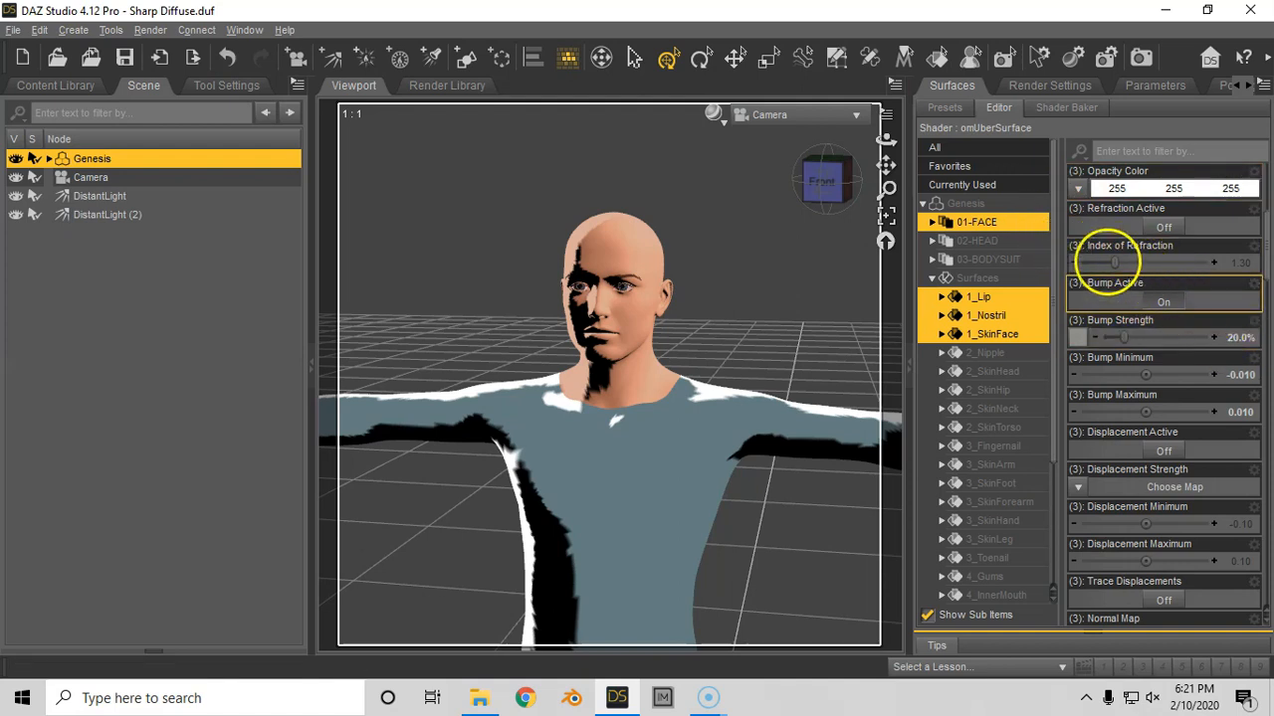
left_click(1140, 56)
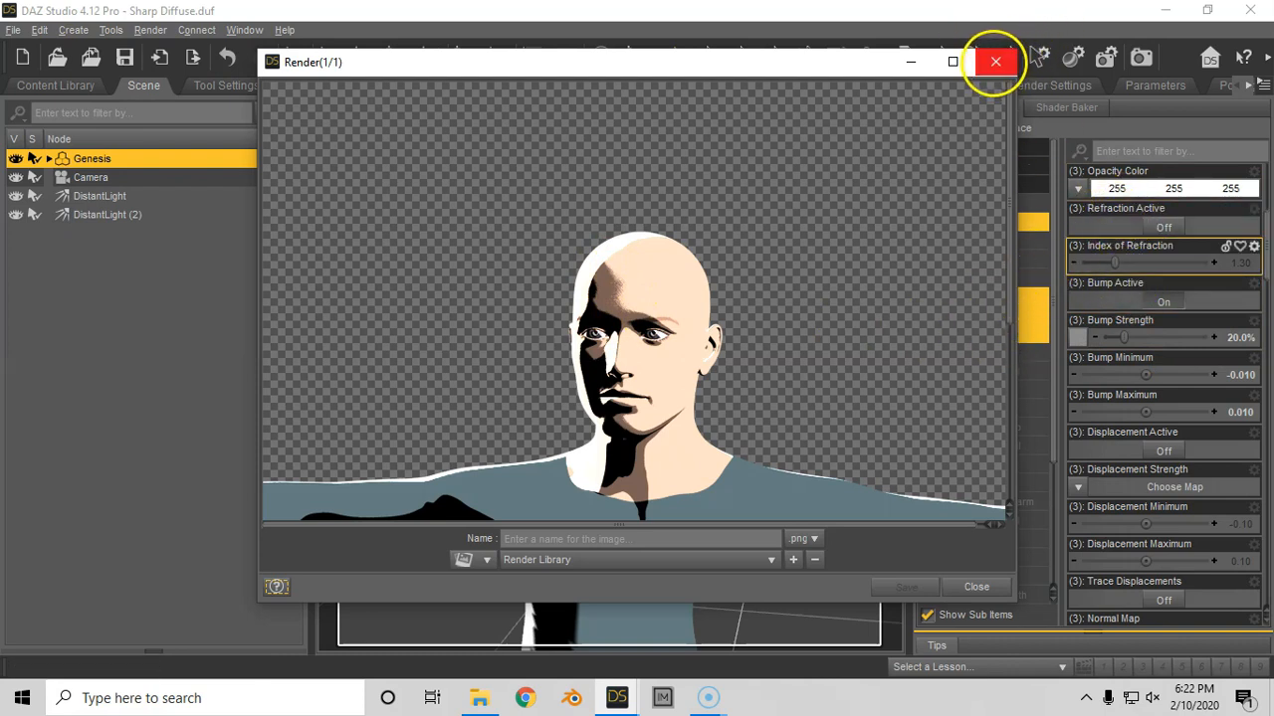
left_click(995, 61)
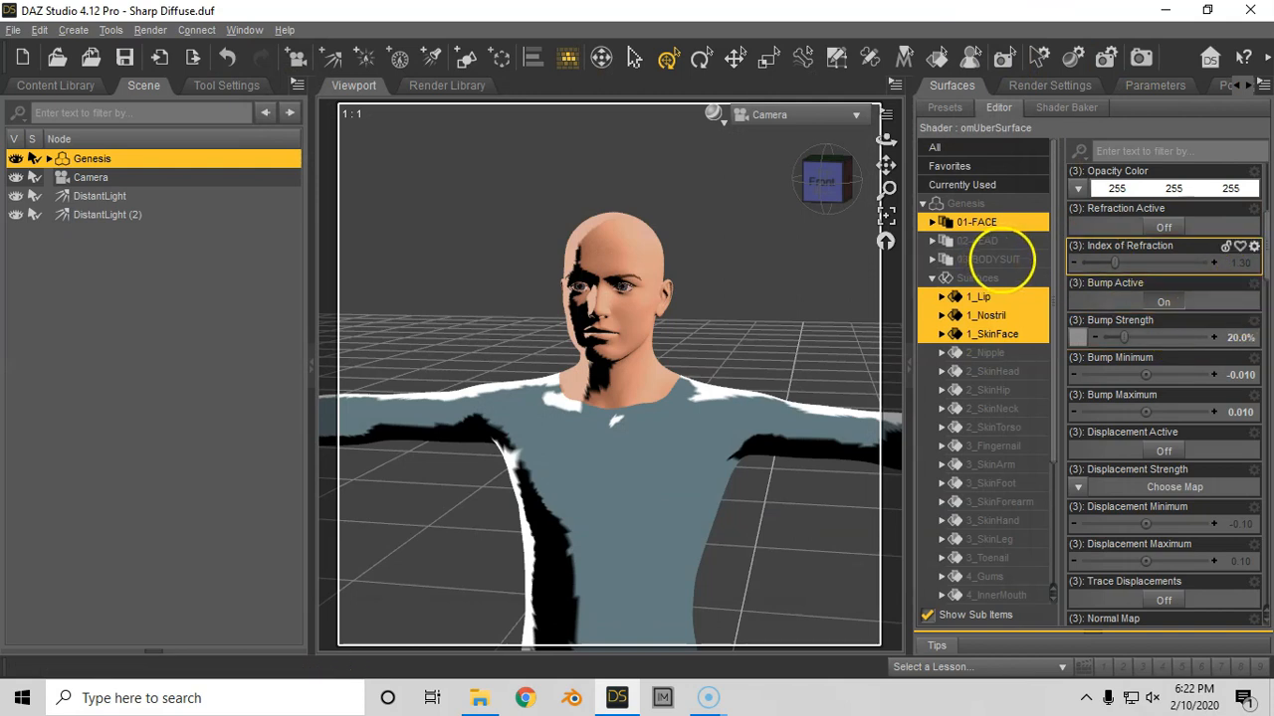
- Turn Bump Active on for the 03-BODYSUIT surfaces and load the horizontal-line JPG from the textures folder as their Bump Strength map
left_click(995, 260)
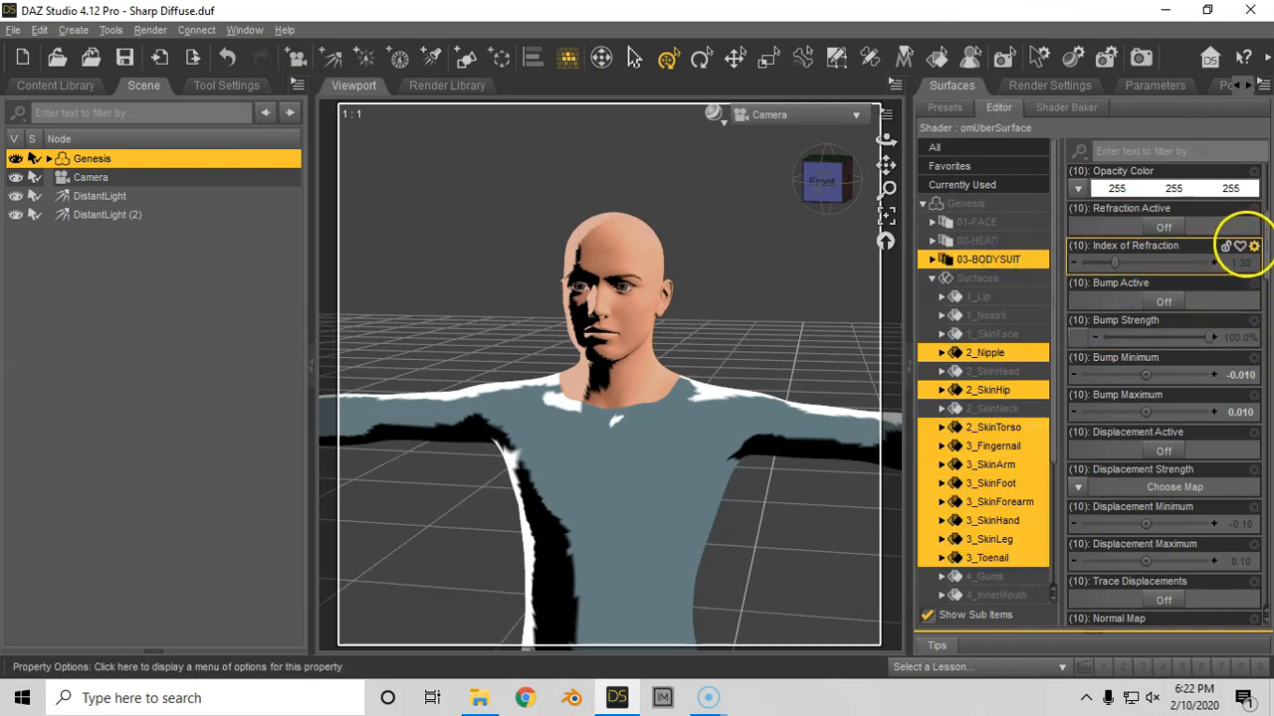
left_click(1164, 301)
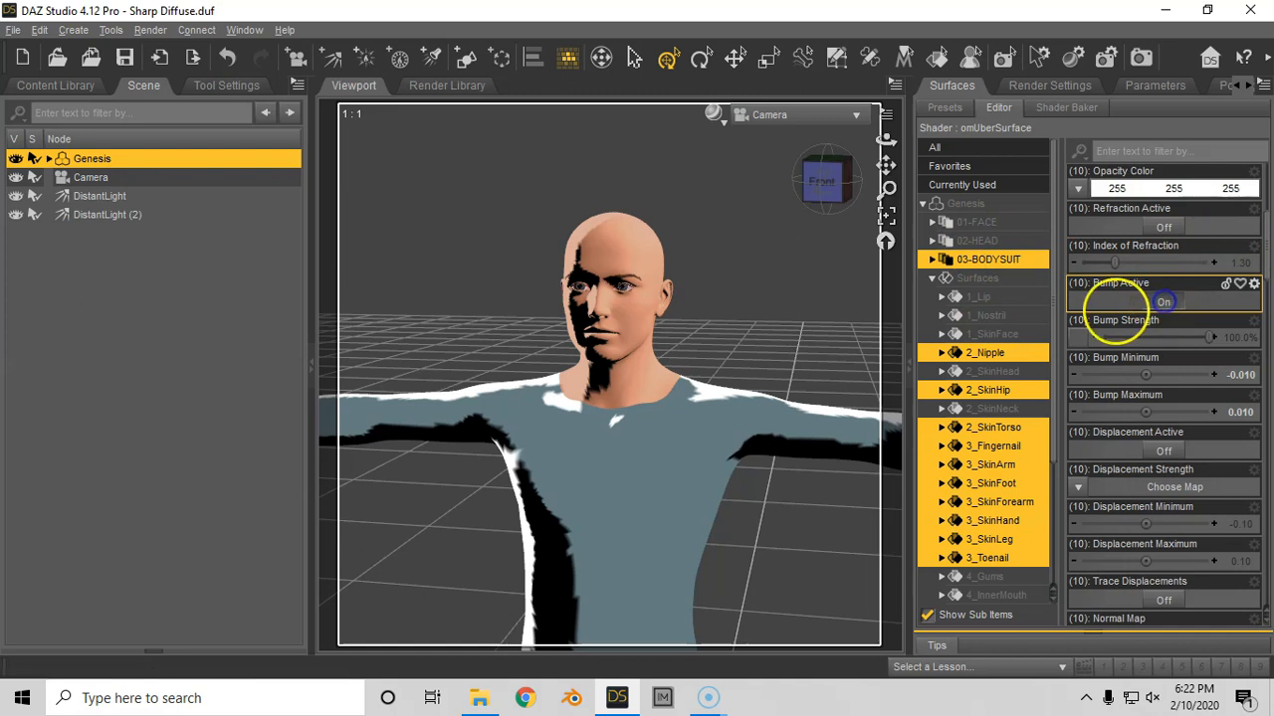
left_click(1081, 339)
left_click(1107, 288)
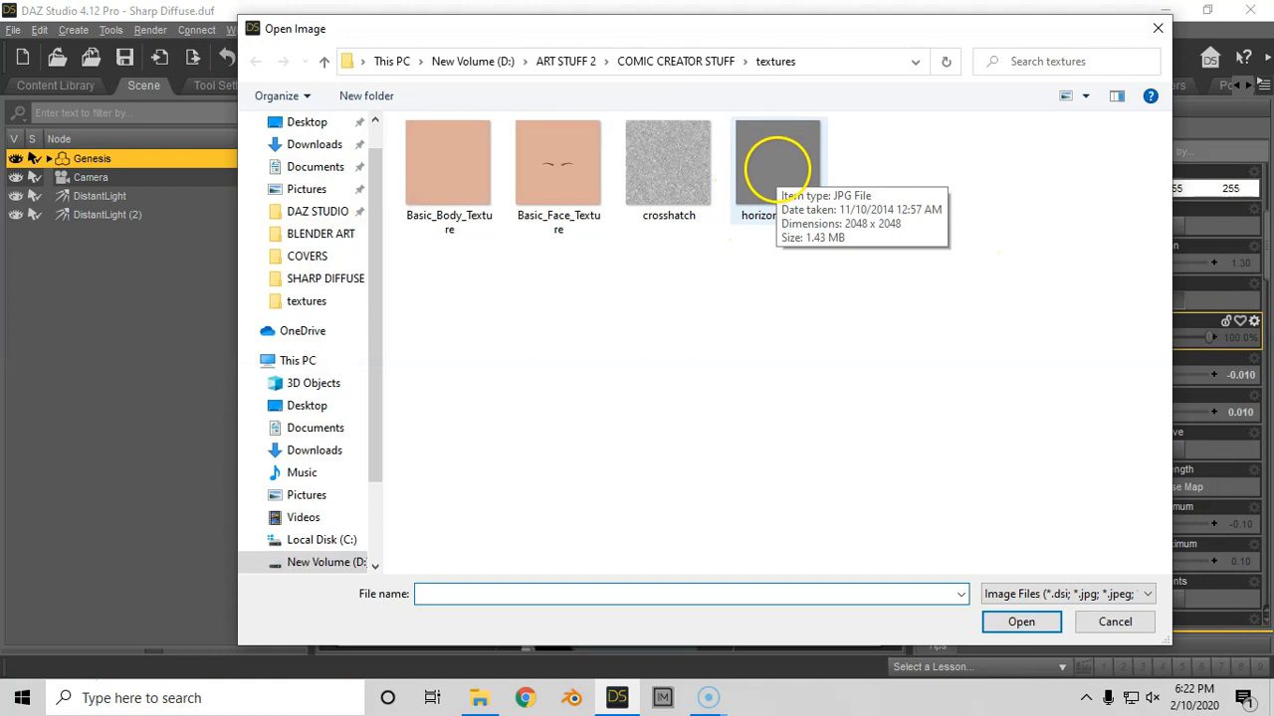
double_click(776, 174)
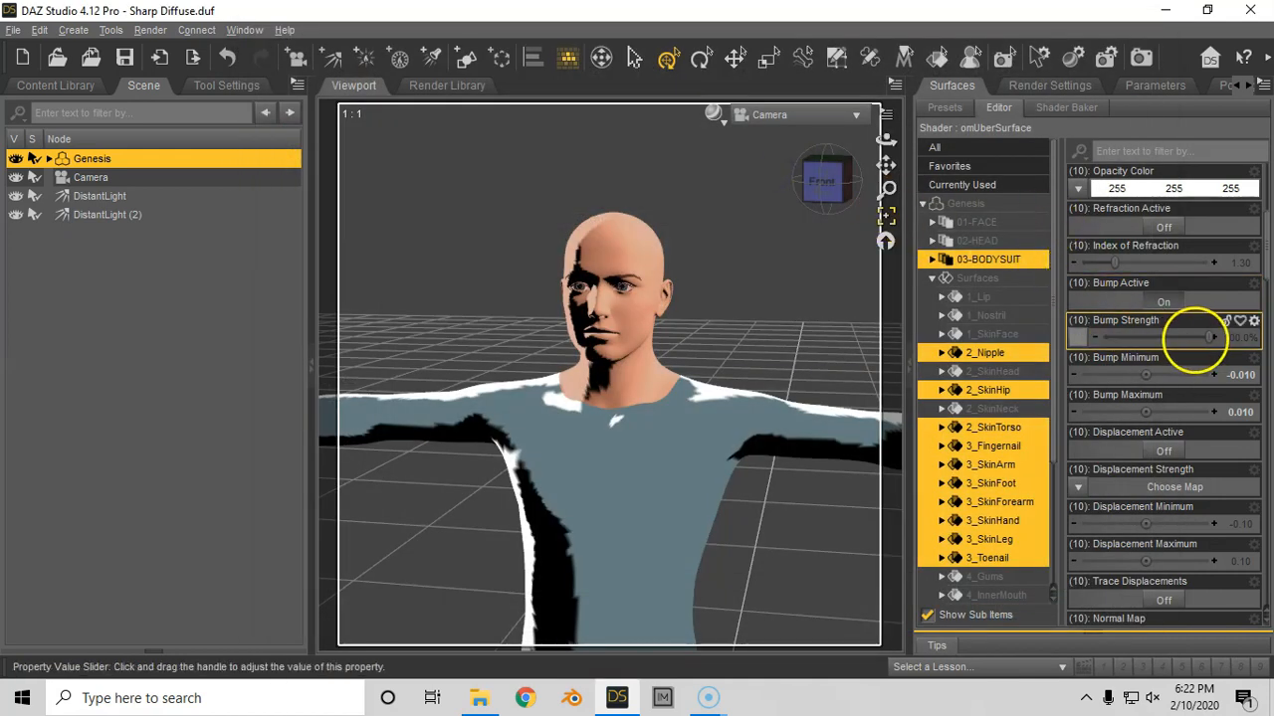
mouse_move(1081, 335)
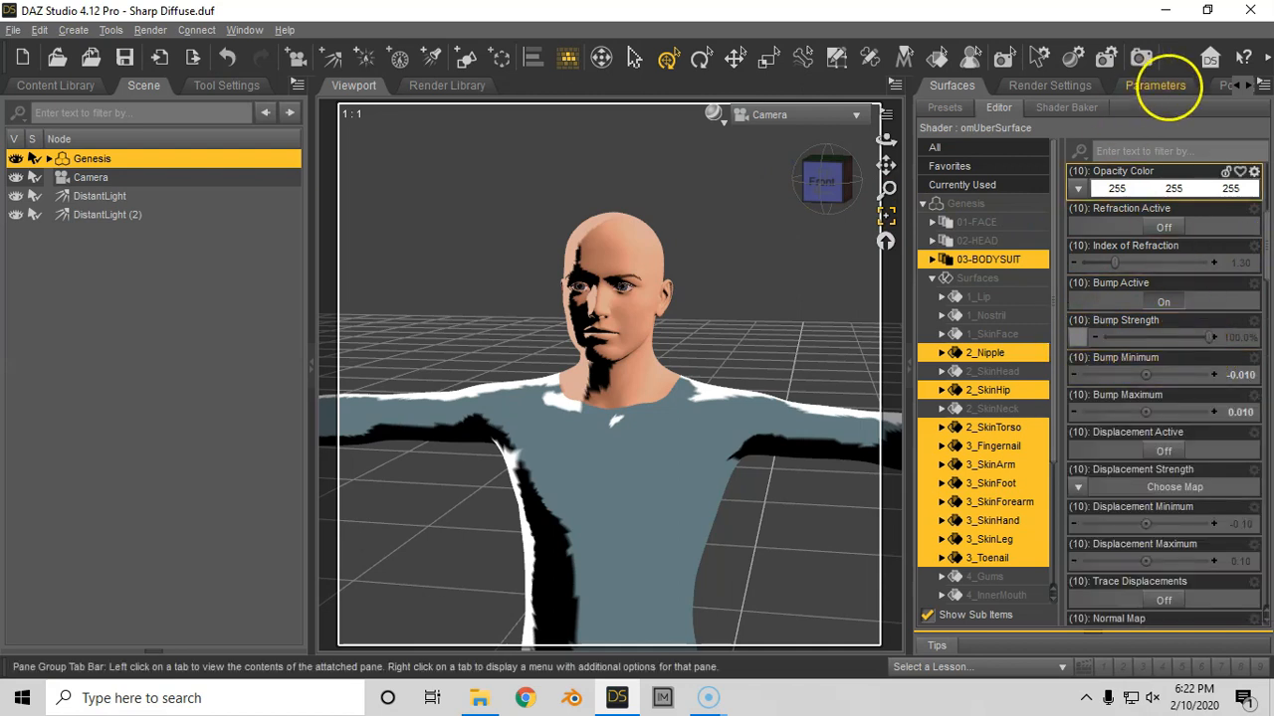
- Test render the scene and examine the bodysuit shading in the maximized render window
left_click(1141, 56)
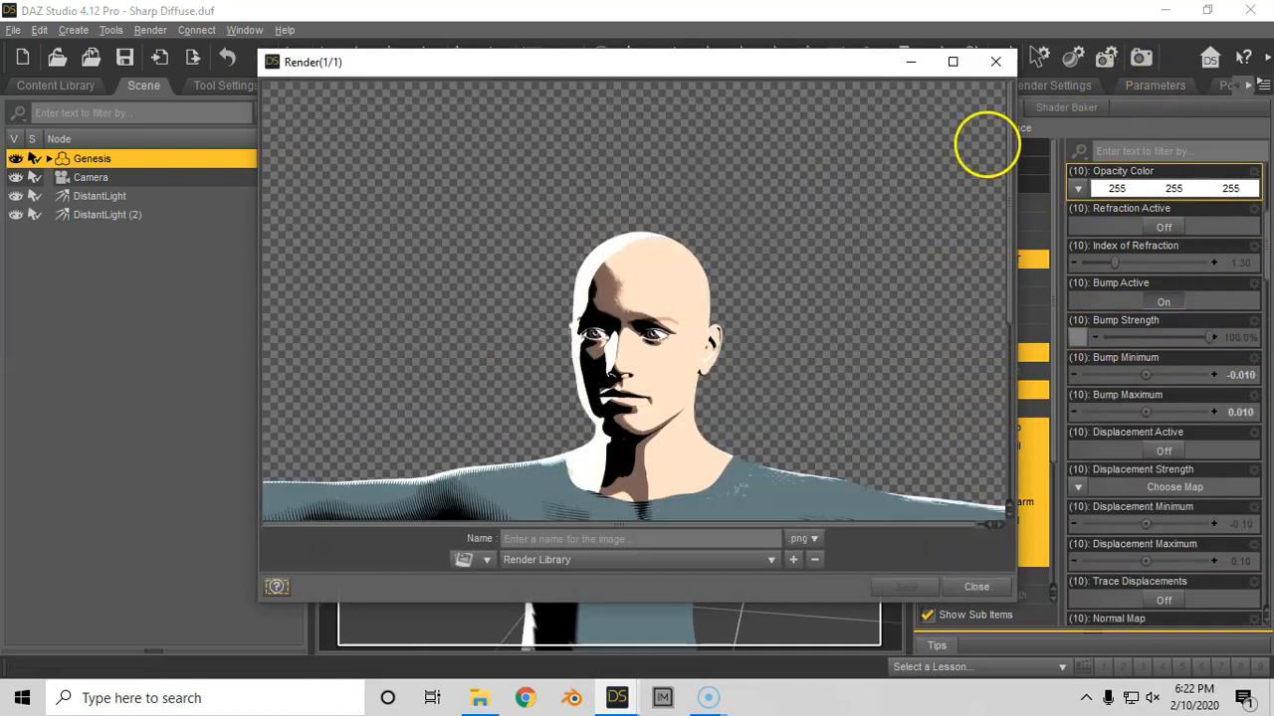
left_click(951, 61)
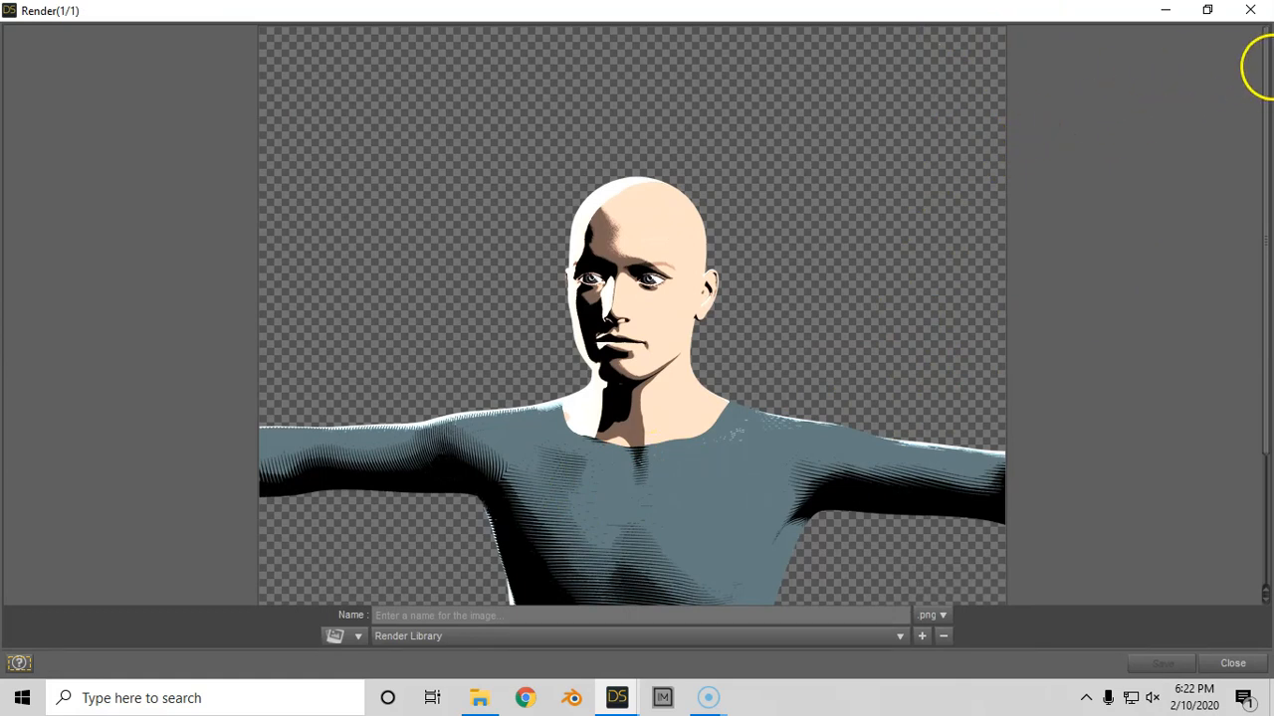
left_click(1250, 10)
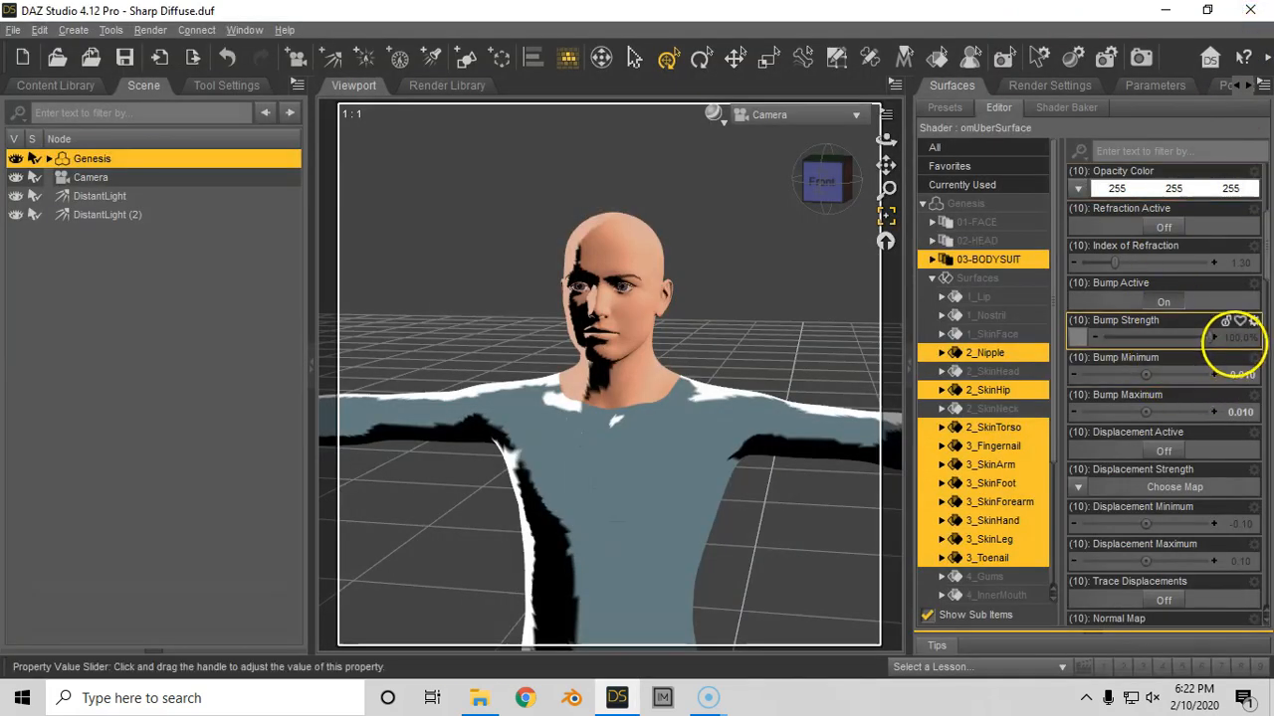
- Set the Bump Strength of the 03-BODYSUIT surfaces to 50% and check it in a test render
left_click(1234, 339)
type("50")
key("Return")
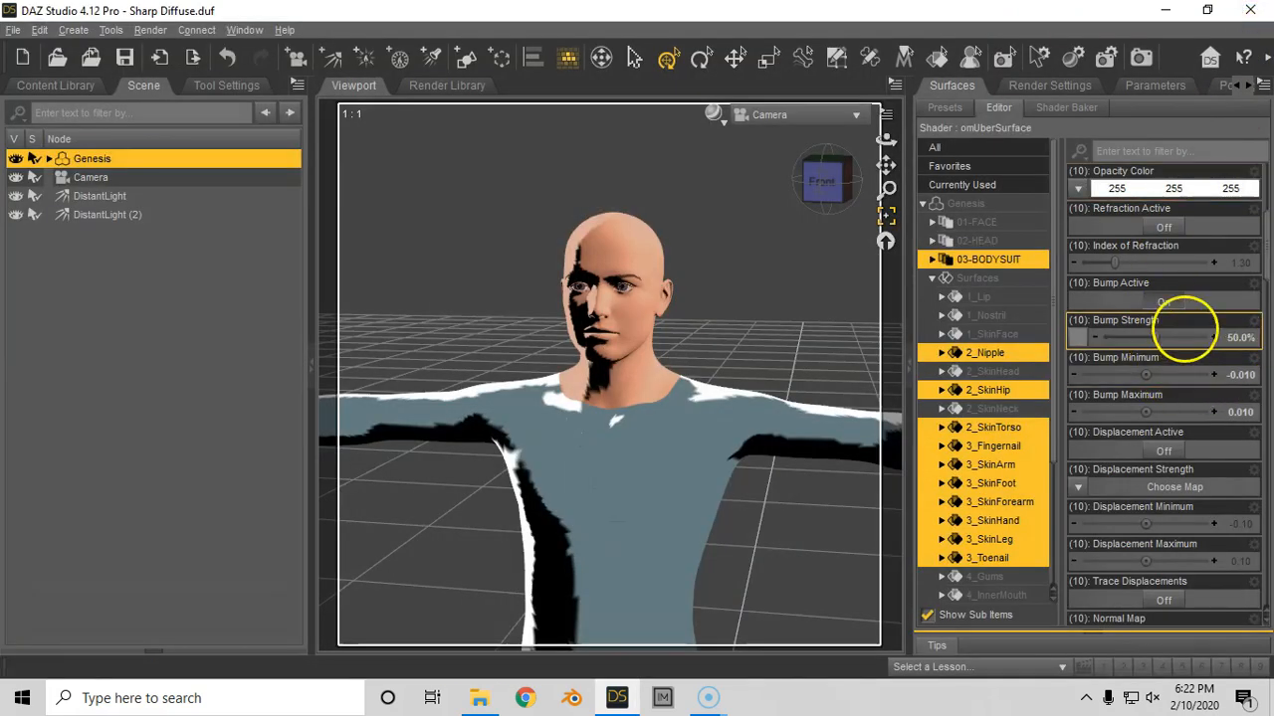
left_click(1138, 63)
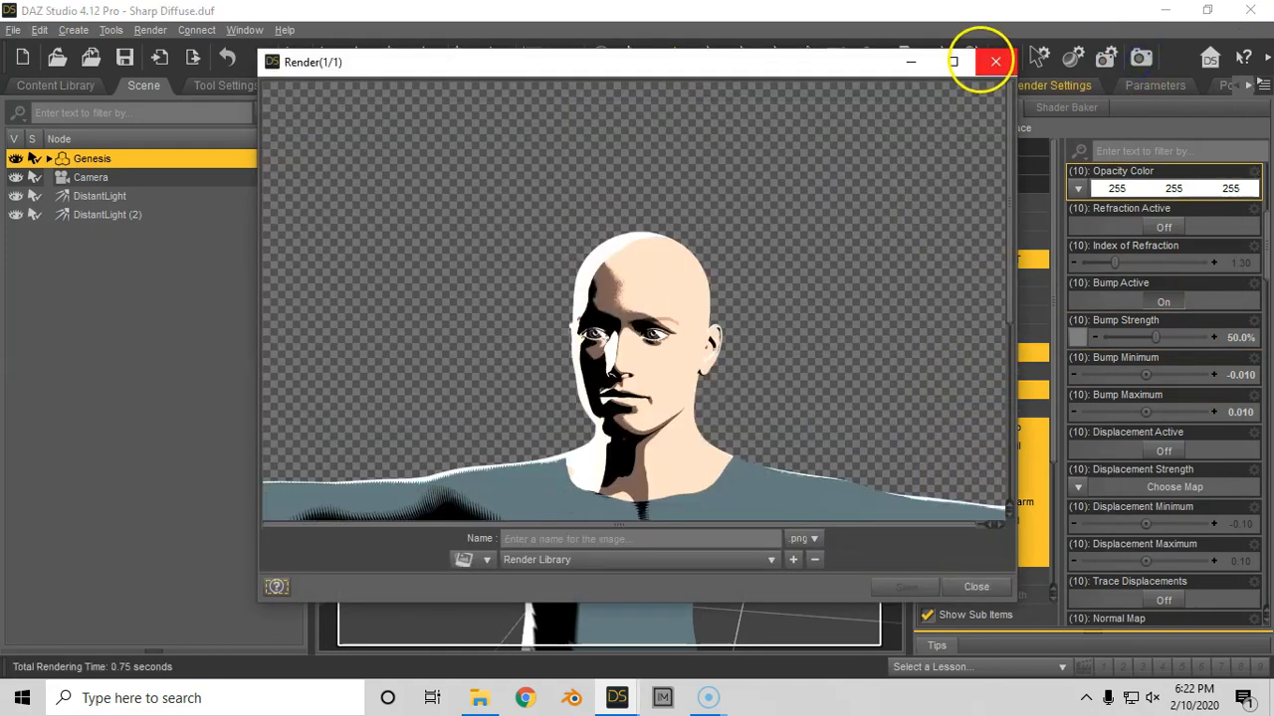
left_click(953, 62)
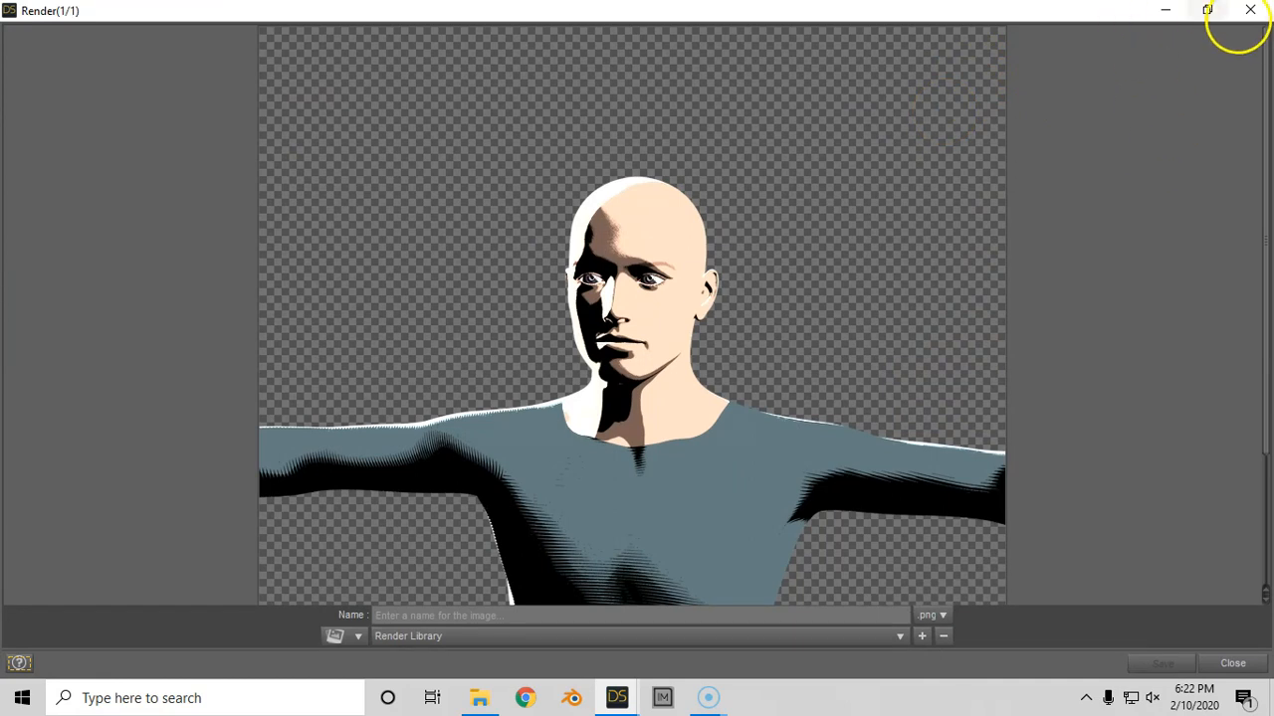
left_click(1249, 10)
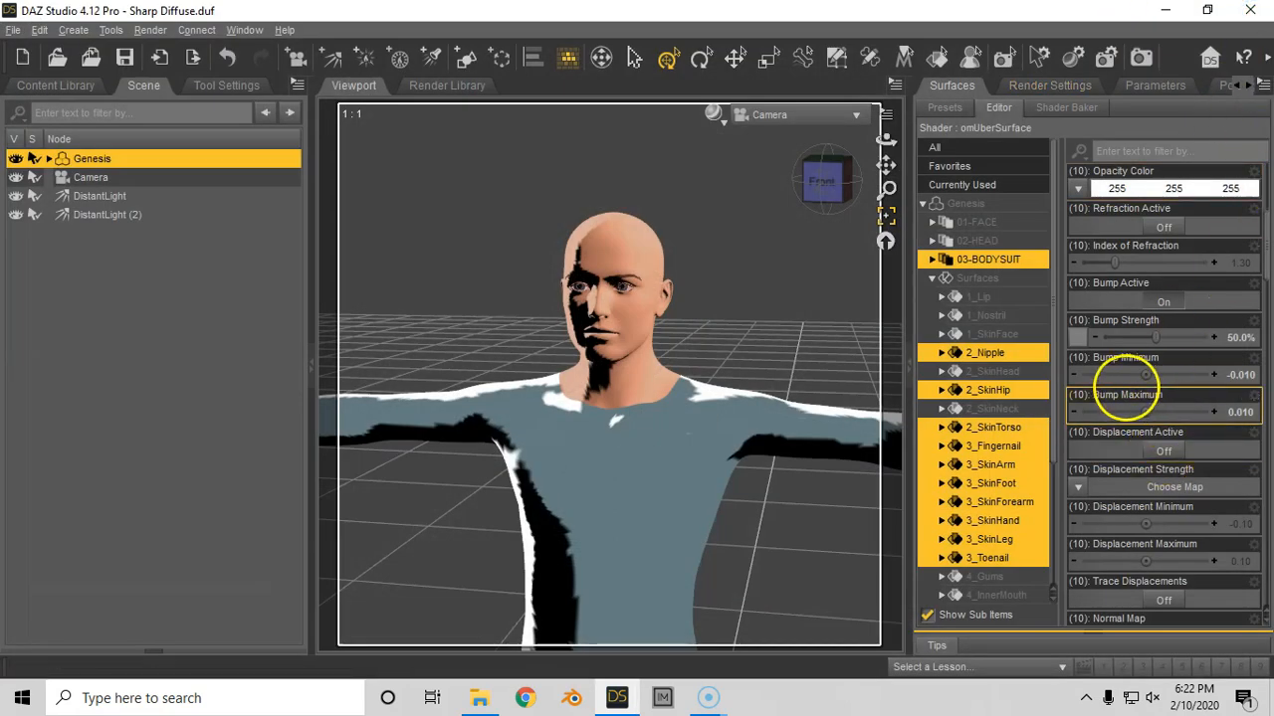
- Set the Bump Strength of the 03-BODYSUIT surfaces to 25% and test render the scene
left_click(1234, 338)
type("25")
key("Return")
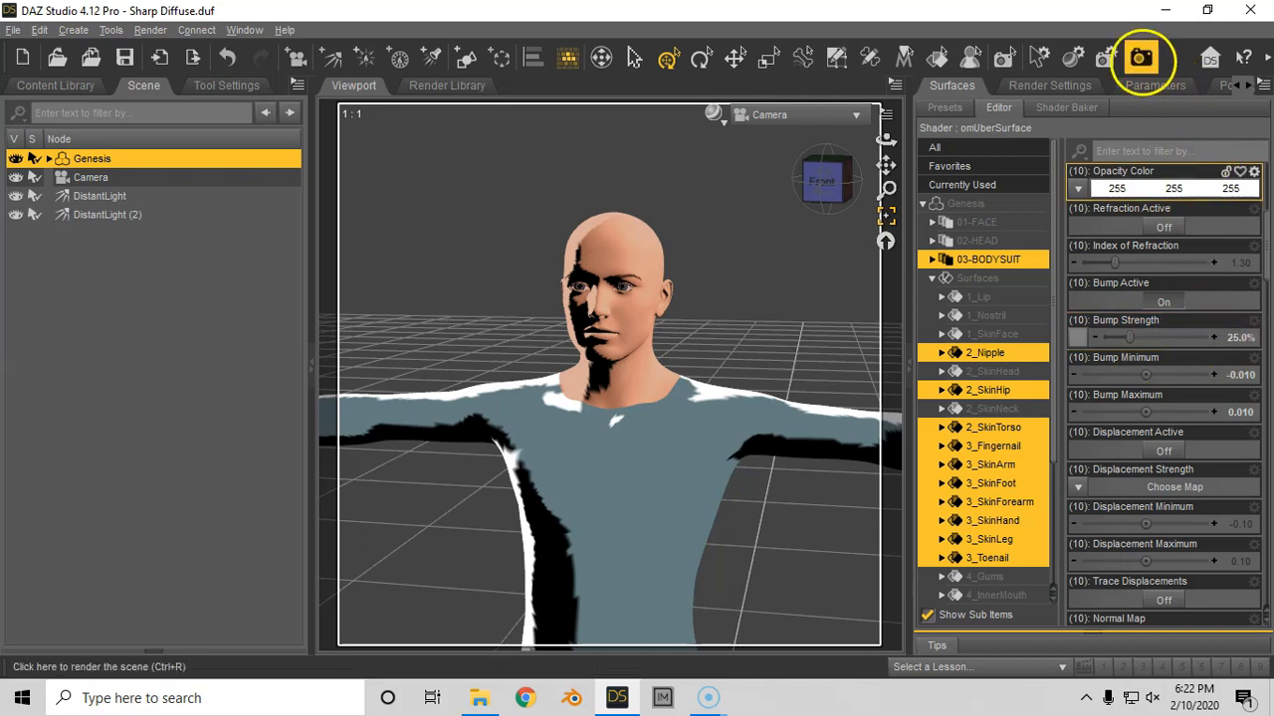
left_click(1140, 56)
left_click(953, 62)
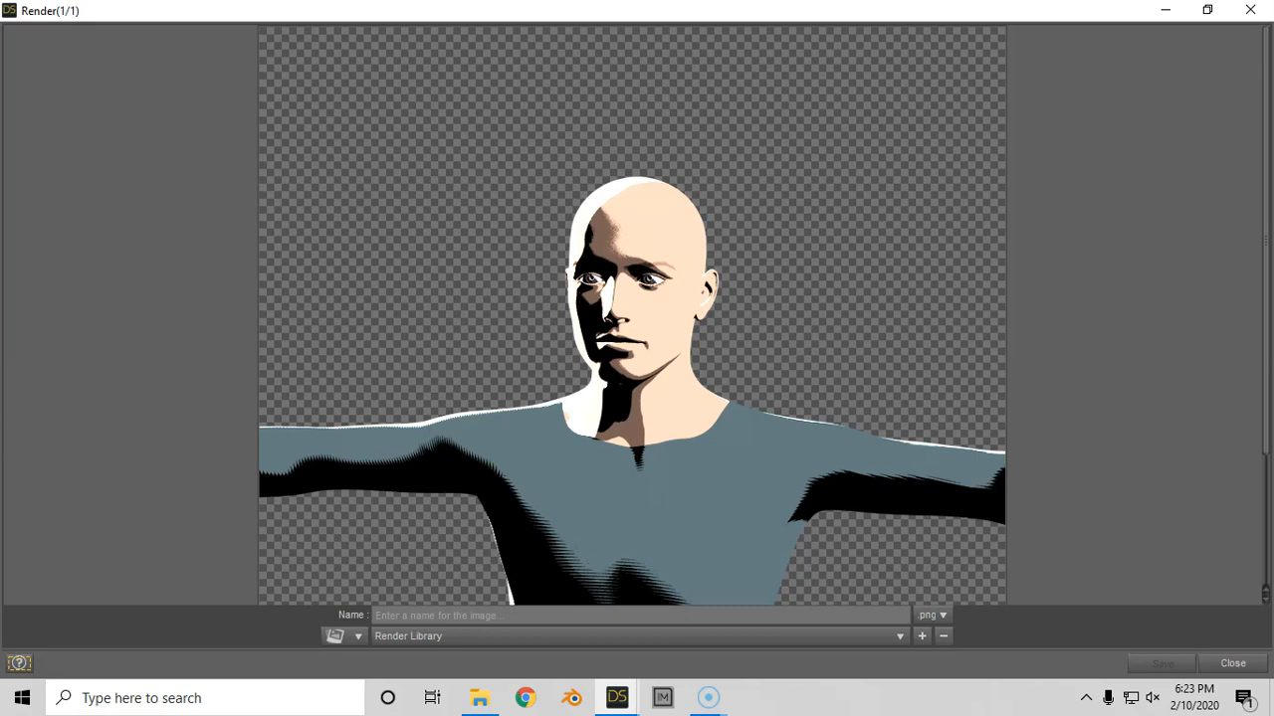
left_click(1250, 10)
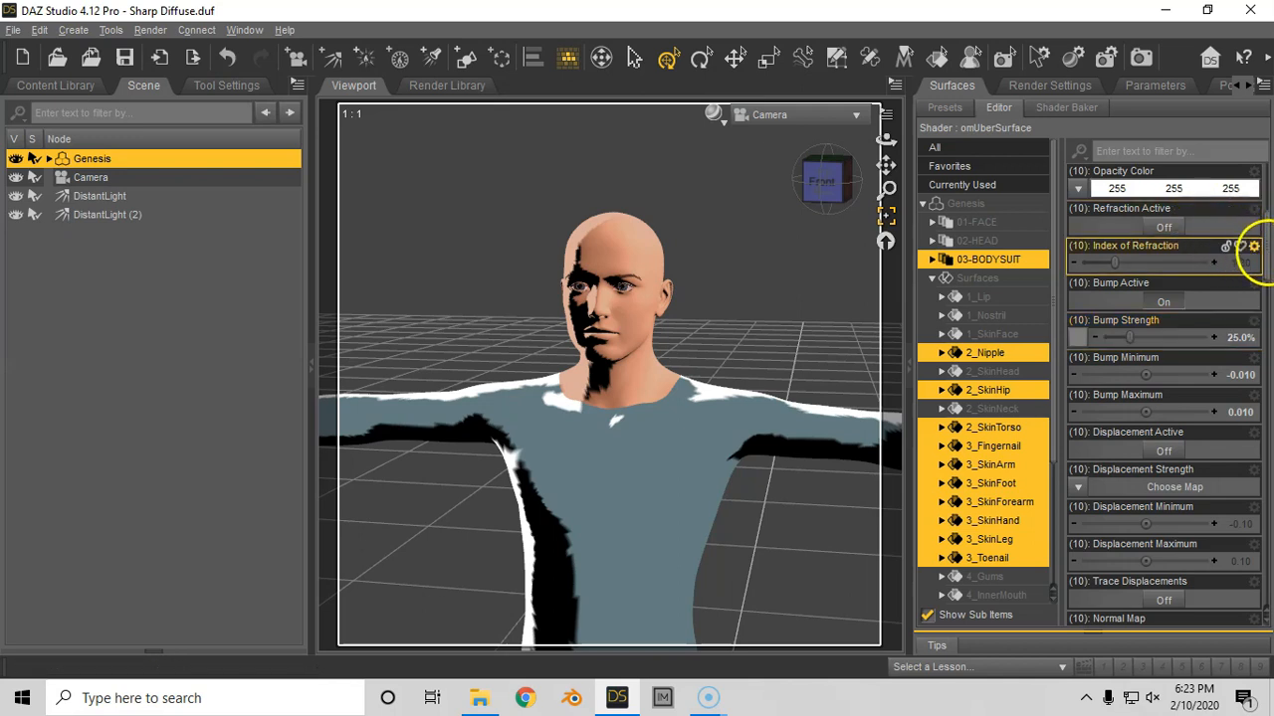
scroll(1260, 251, "down", 1)
scroll(1263, 258, "up", 1)
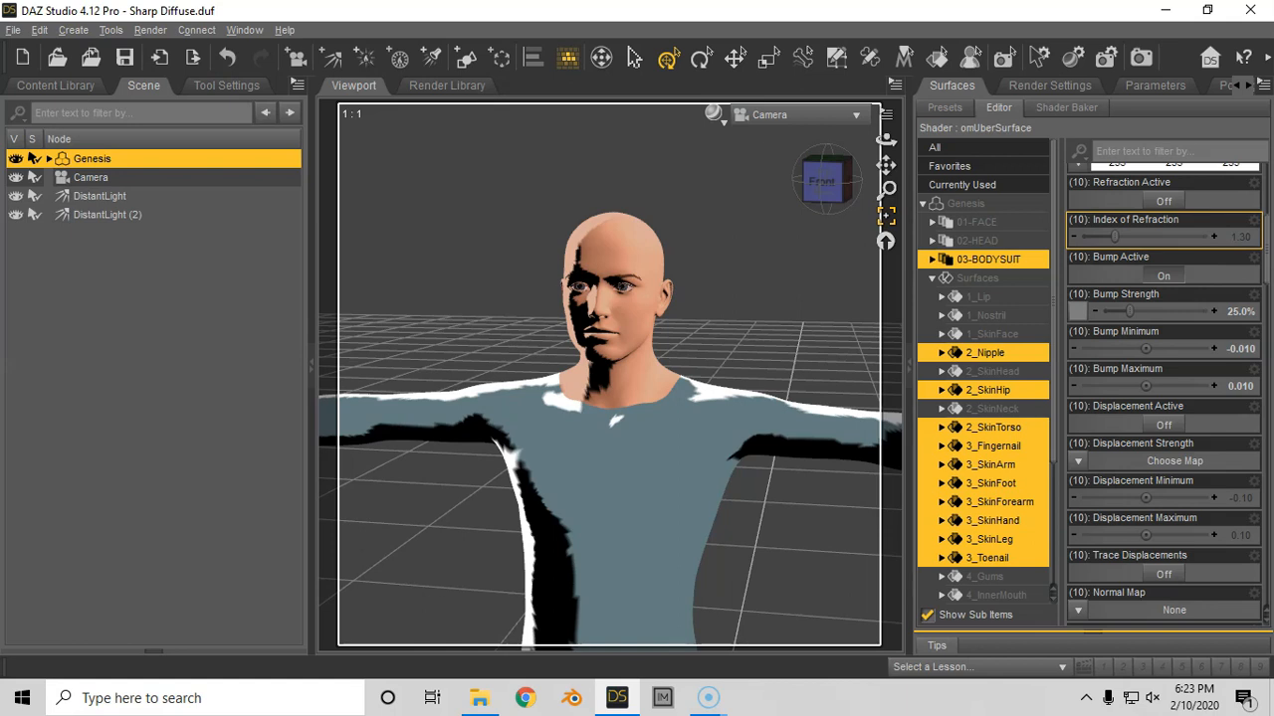
- Rotate DistantLight (2) to point in roughly the same direction as the other distant light and test render the full figure
left_click(886, 241)
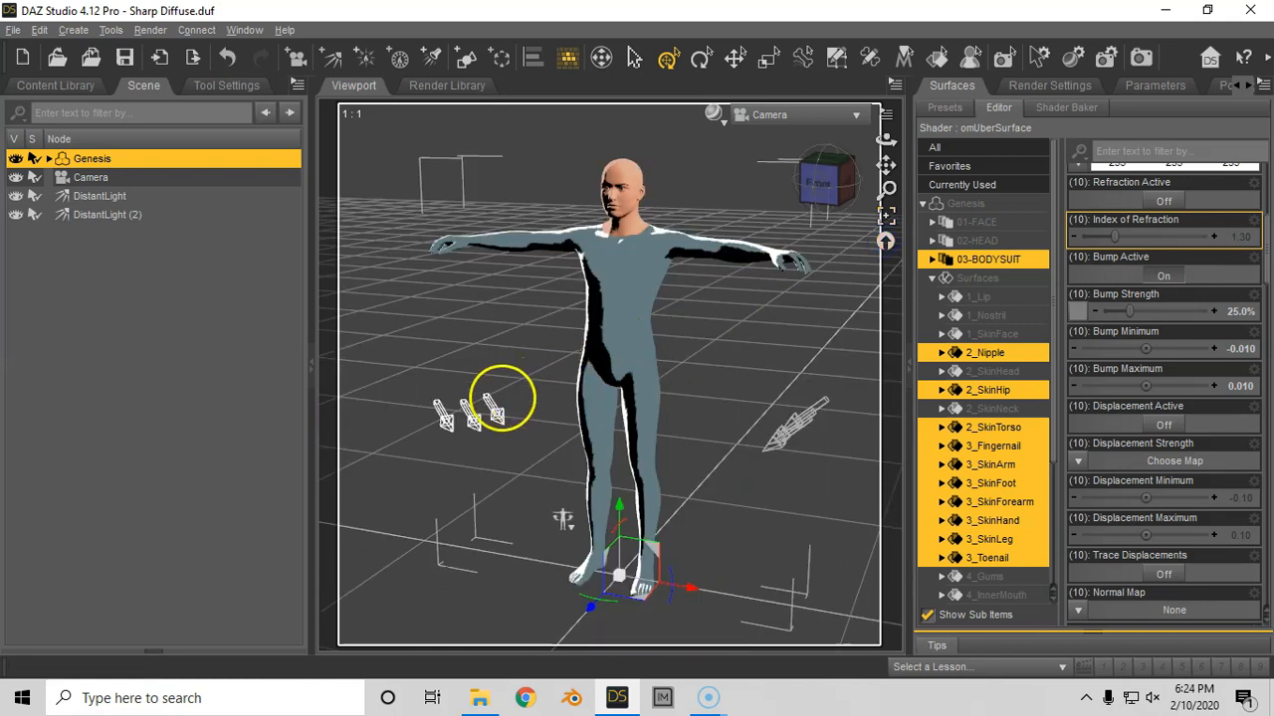
left_click(473, 413)
left_click_drag(483, 401, 510, 397)
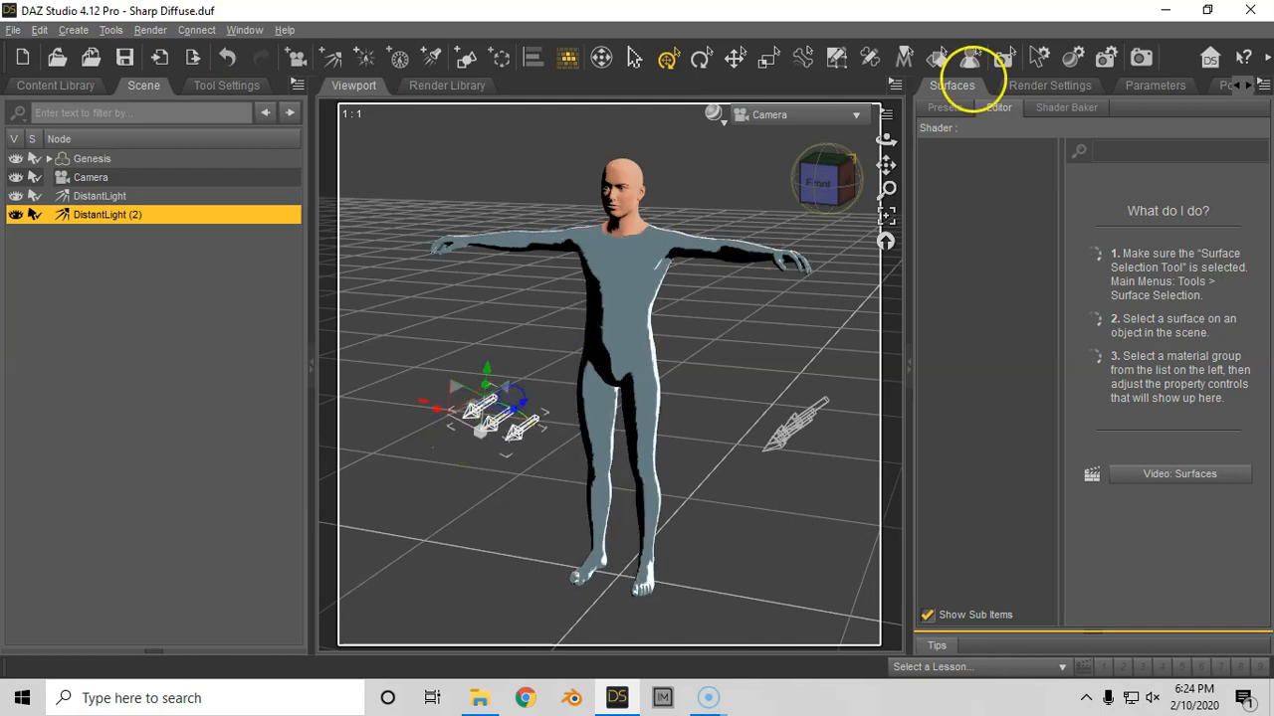
left_click(1140, 56)
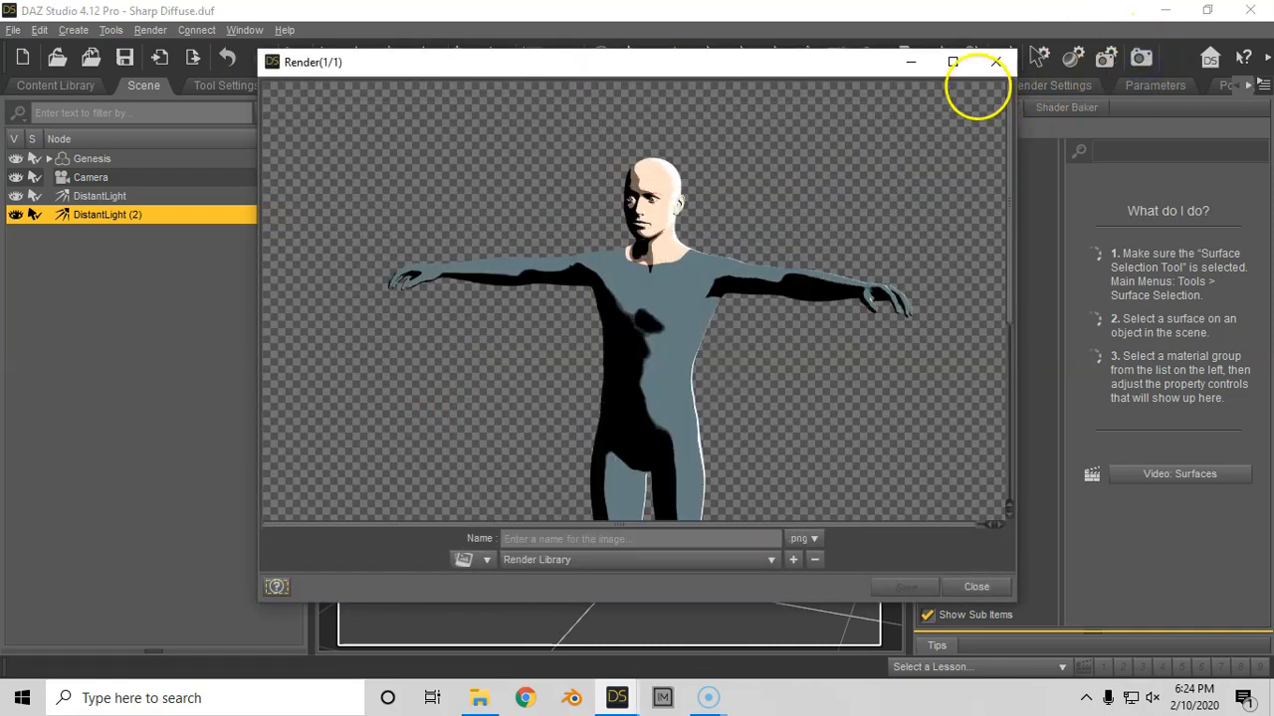
left_click(953, 61)
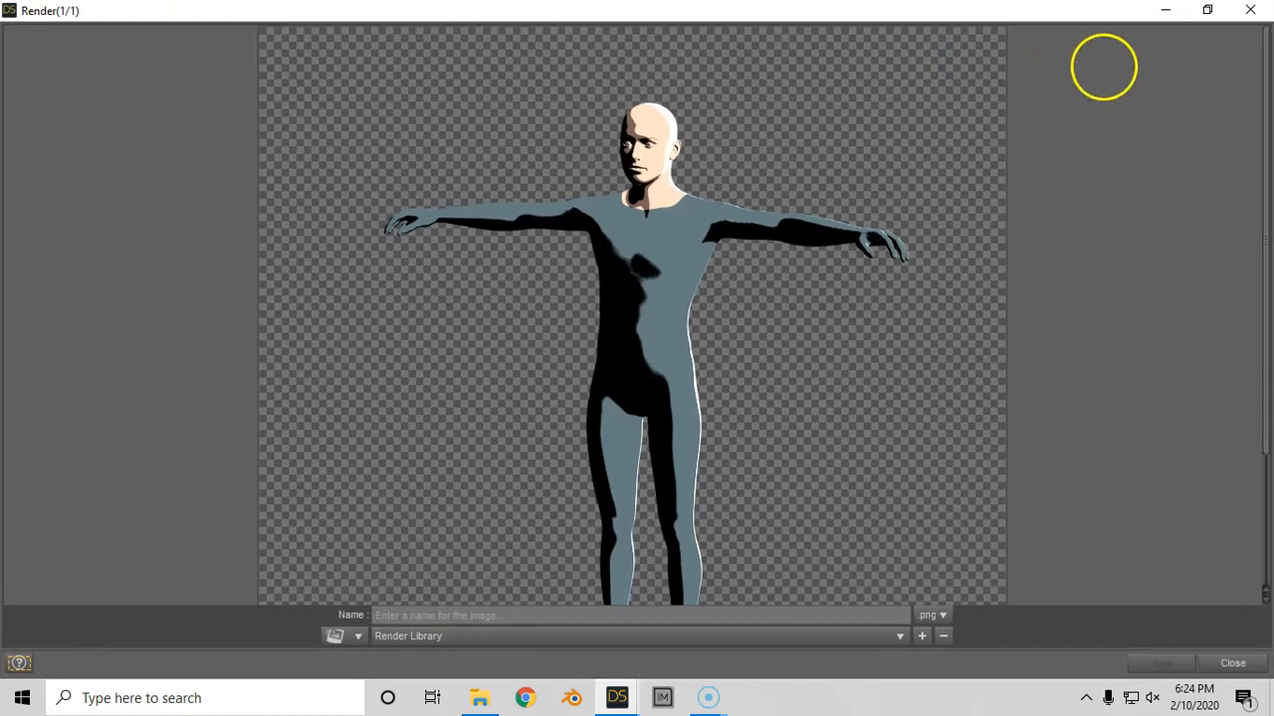
left_click(1250, 10)
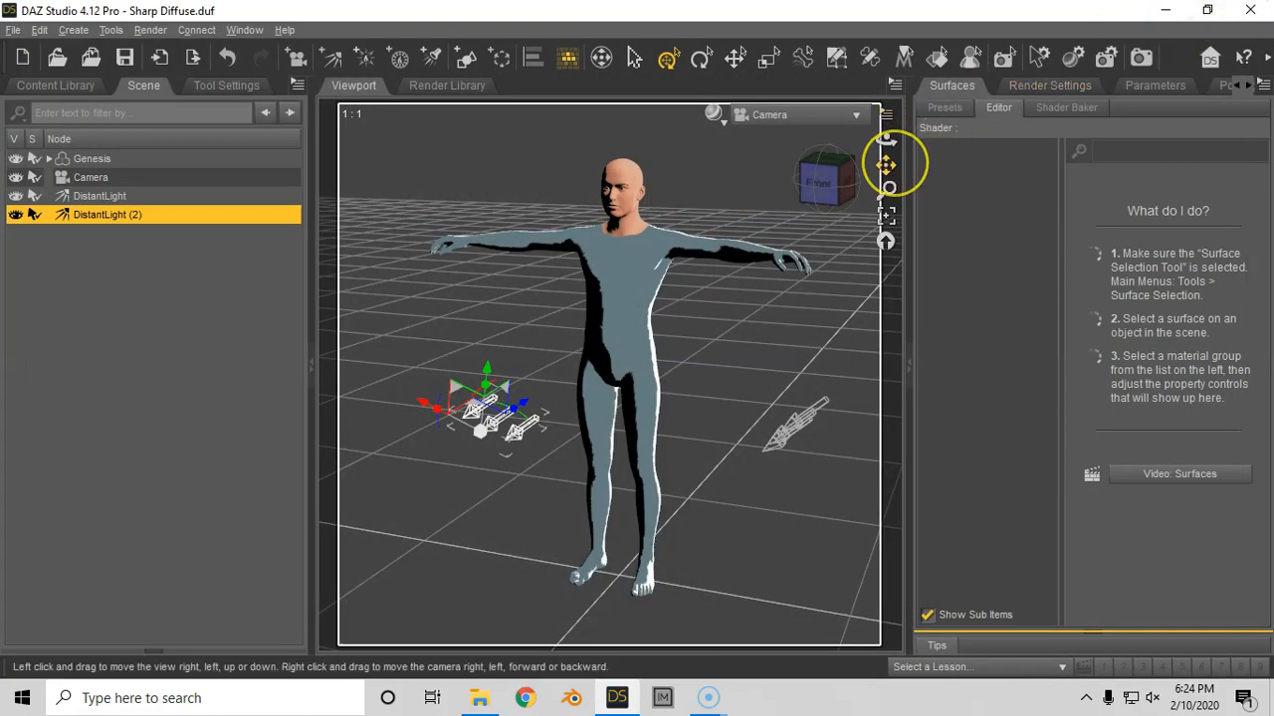